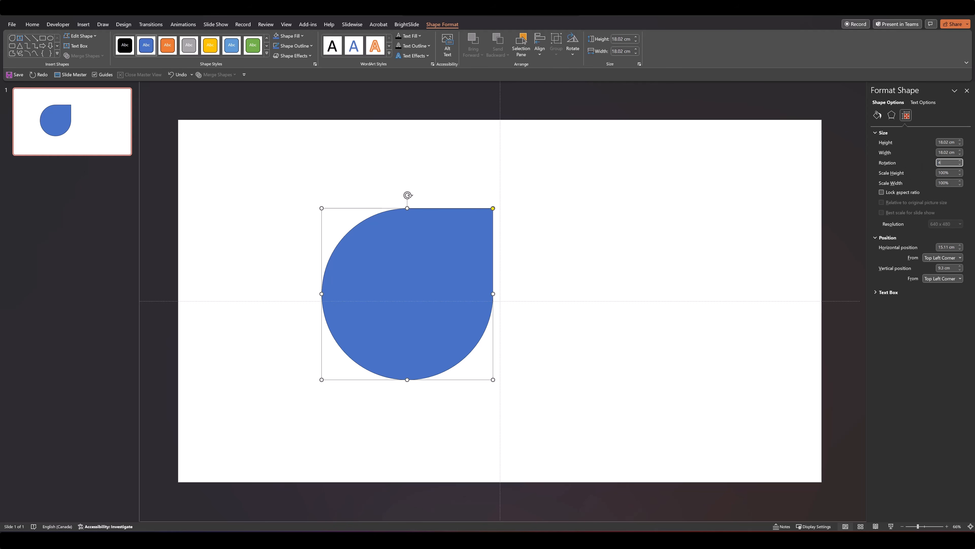
Set the teardrop's rotation to 45° and paste a copy of it on the slide
key("Return")
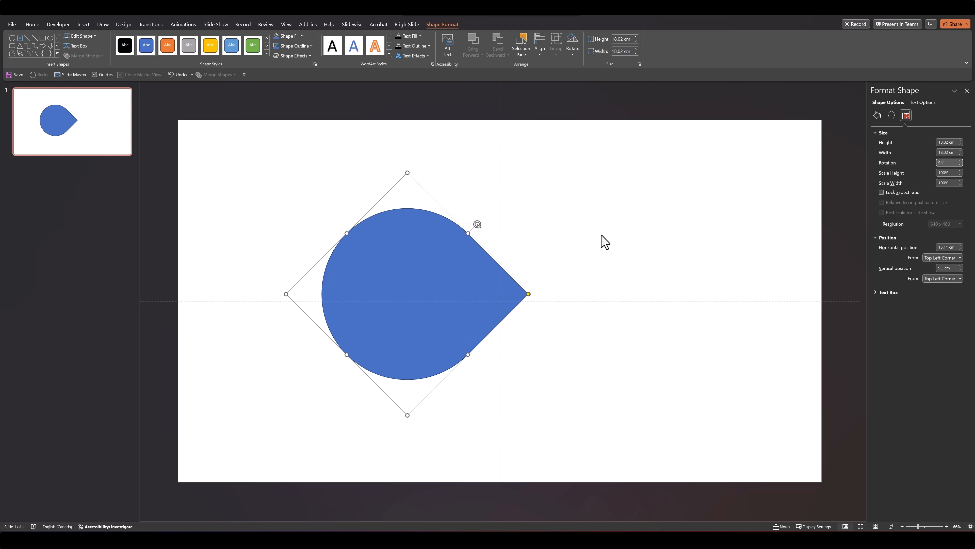
left_click(605, 241)
left_click(410, 266)
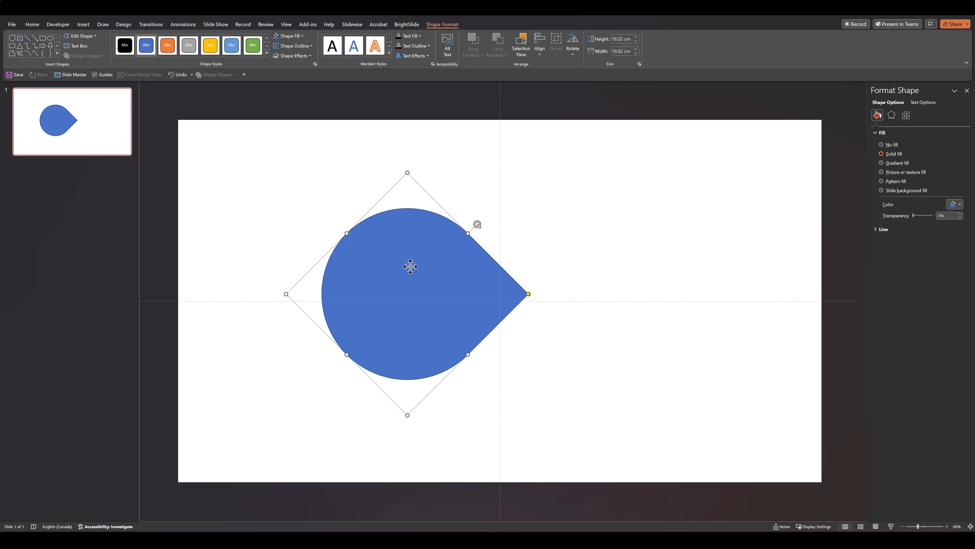
key("ctrl+v")
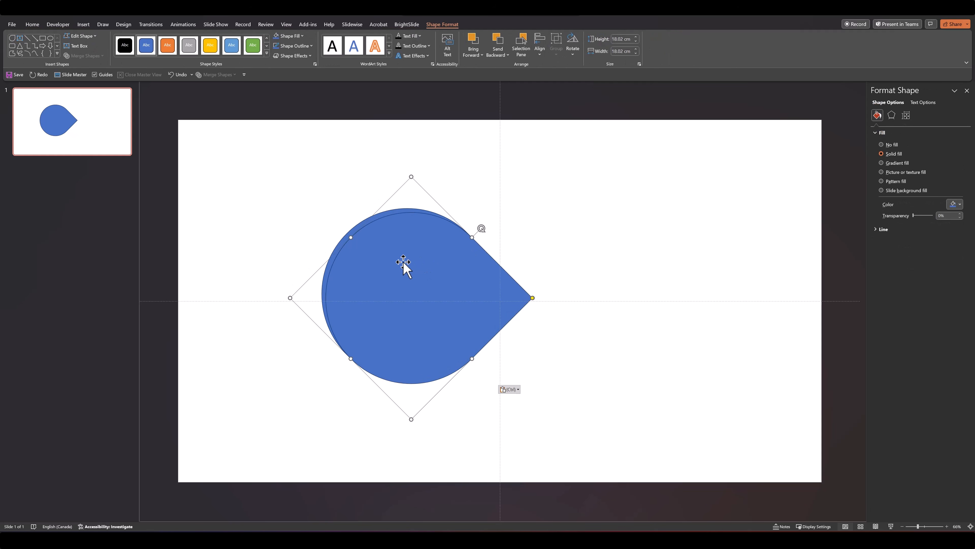
Align the two teardrops to each other by their centres
left_click(312, 188)
left_click_drag(245, 162, 629, 451)
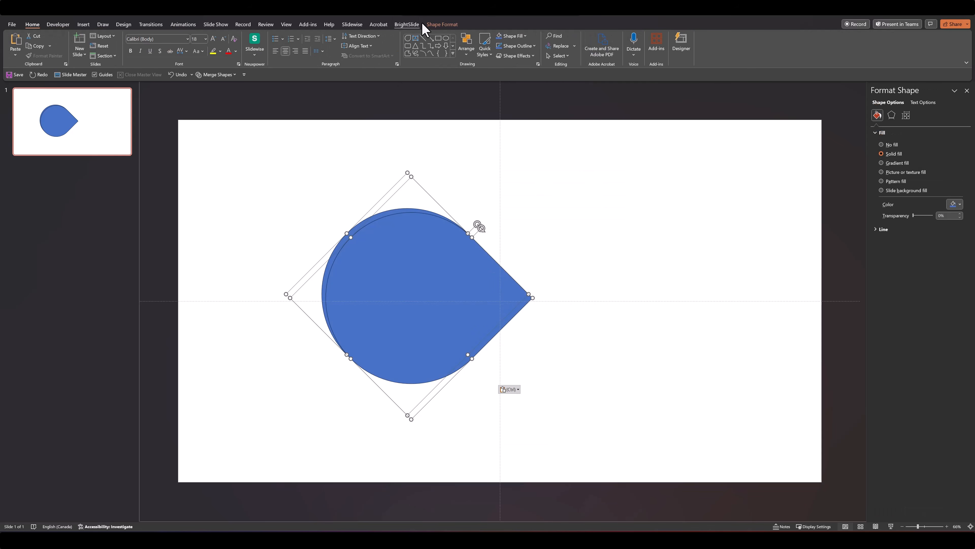
left_click(407, 24)
left_click(48, 46)
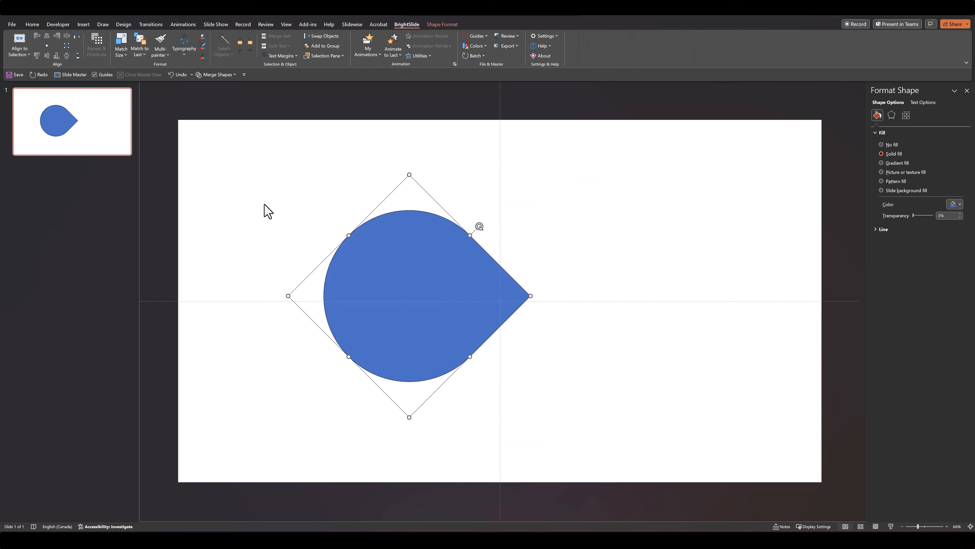
Shrink the front teardrop proportionally about its centre to about 14.25 cm high and wide
left_click(265, 213)
left_click(397, 284)
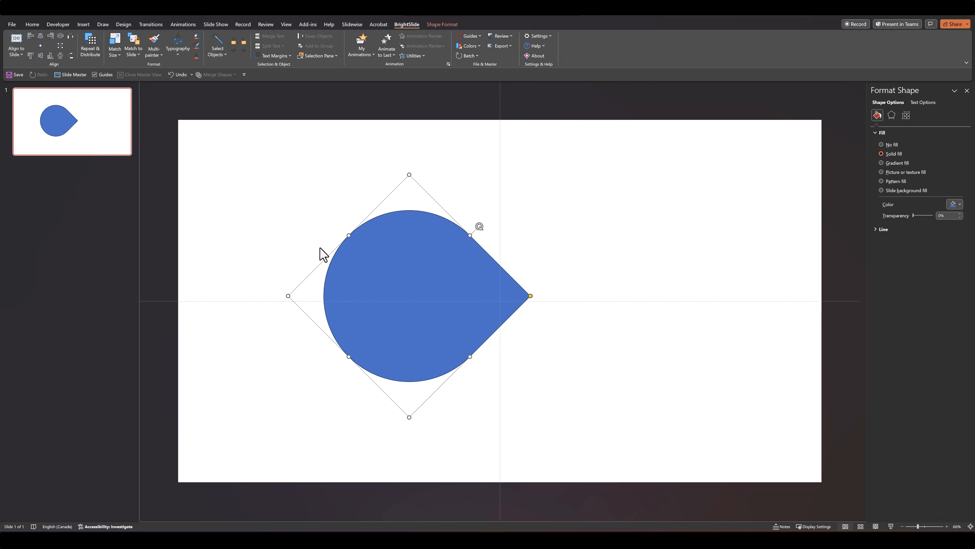
left_click_drag(288, 296, 317, 293)
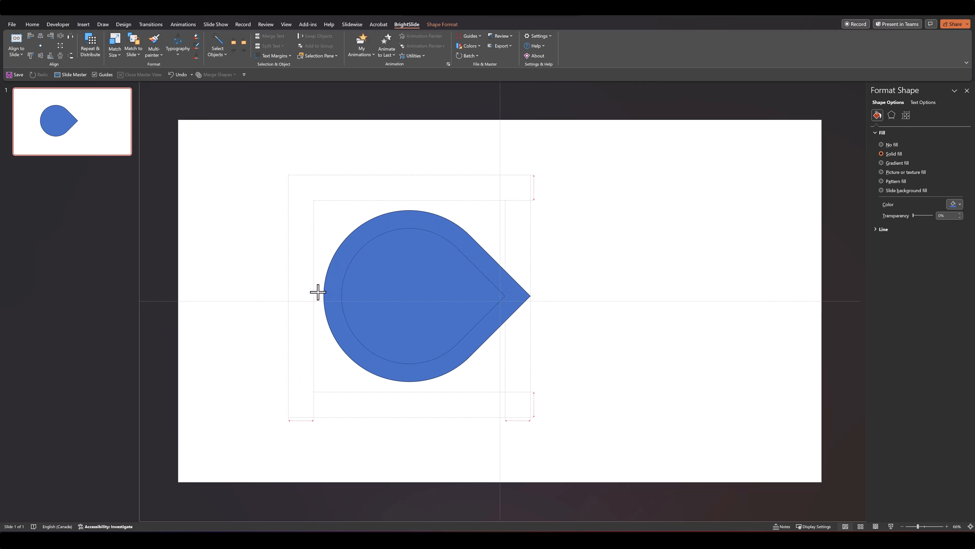
left_click_drag(318, 292, 316, 292)
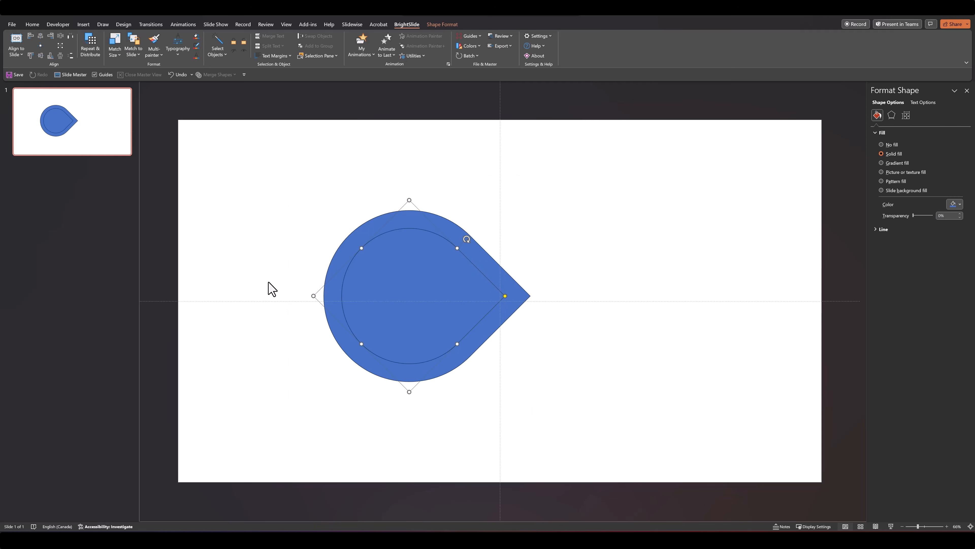
Fill the smaller inner teardrop with light gray
left_click(441, 26)
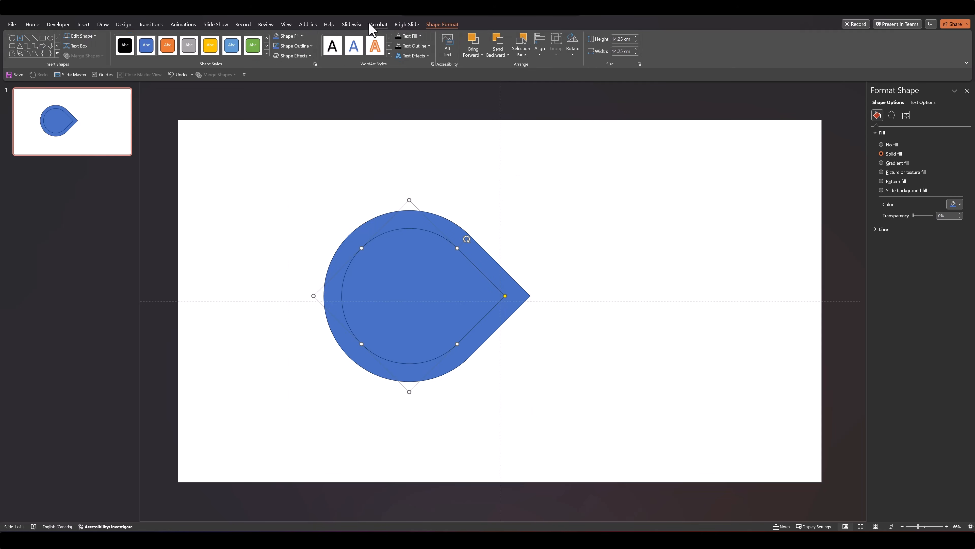
left_click(295, 38)
left_click(290, 55)
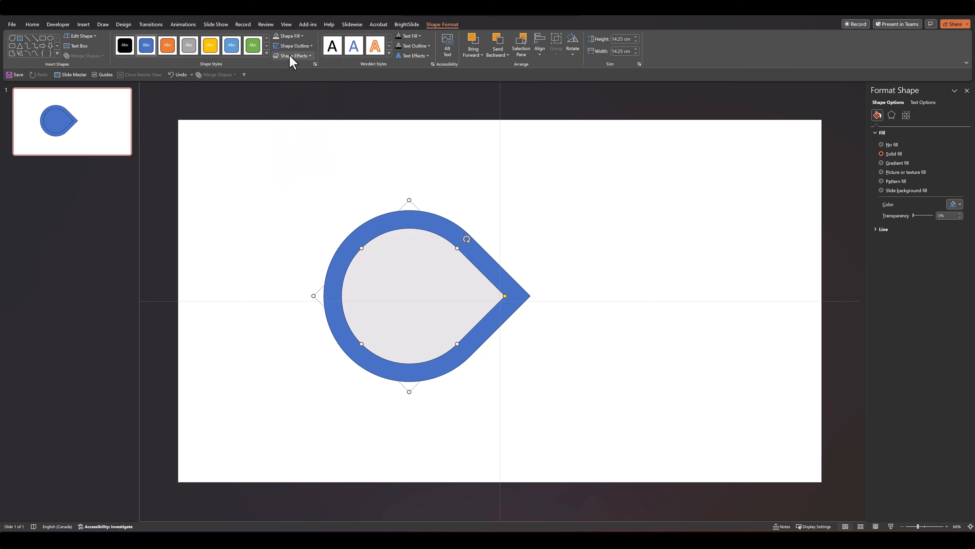
left_click(277, 167)
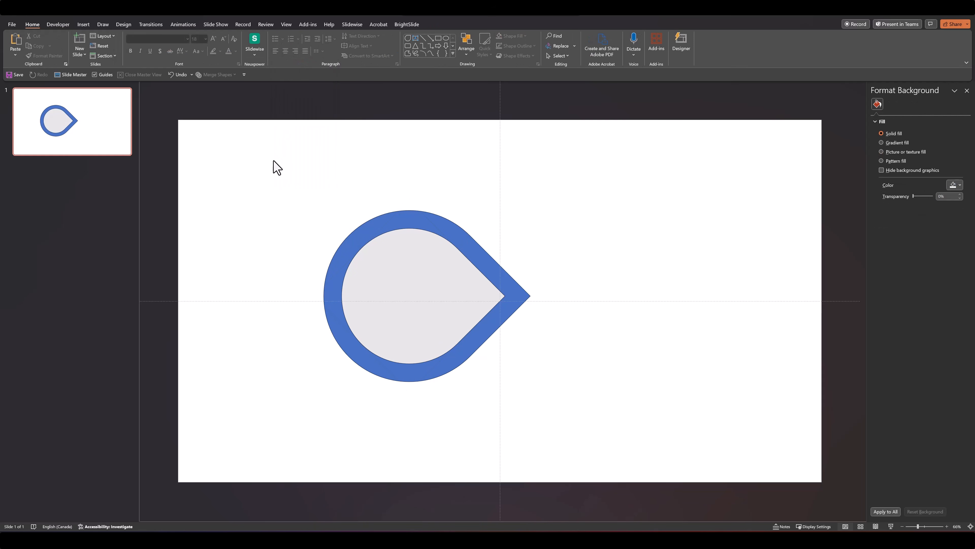
Group the blue and gray teardrops and paste a copy of the group
left_click_drag(274, 183, 657, 442)
left_click(515, 302)
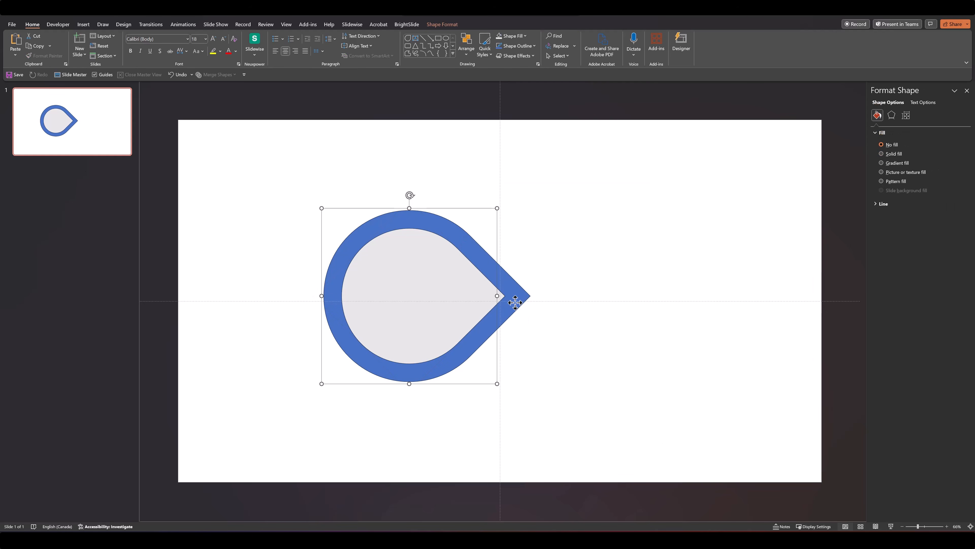
key("ctrl+c")
key("ctrl+v")
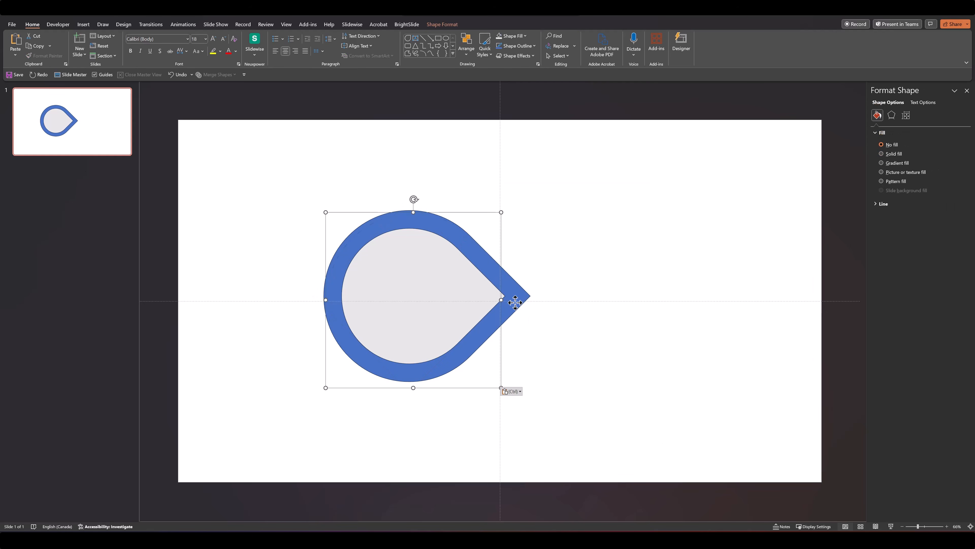
Flip the copied group horizontally and move it right so both blue bands cross into an infinity shape
left_click(466, 54)
mouse_move(493, 192)
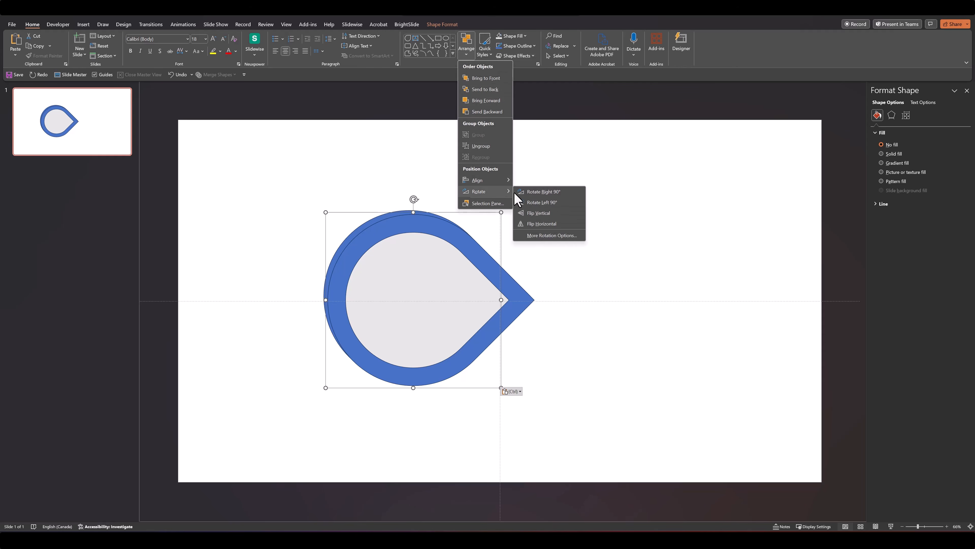
left_click(534, 224)
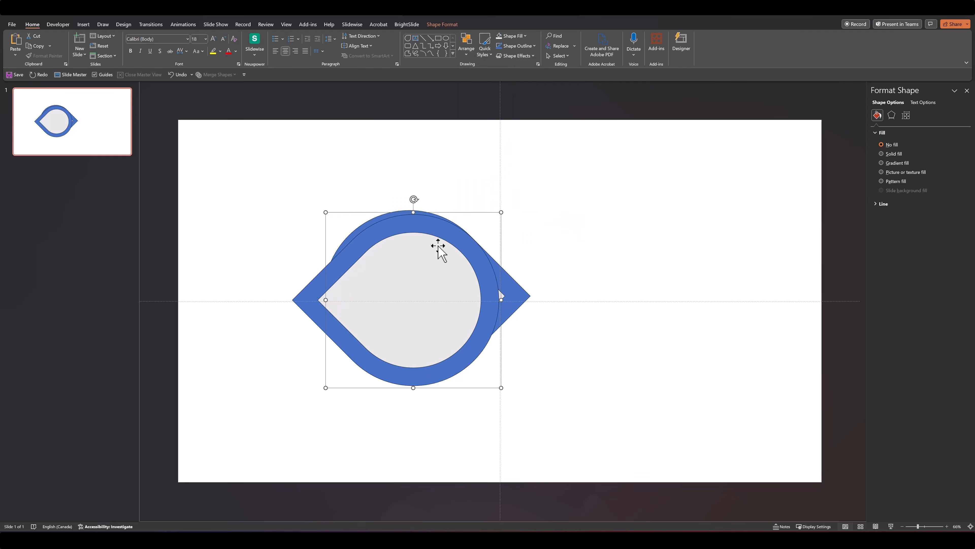
left_click_drag(367, 242, 577, 235)
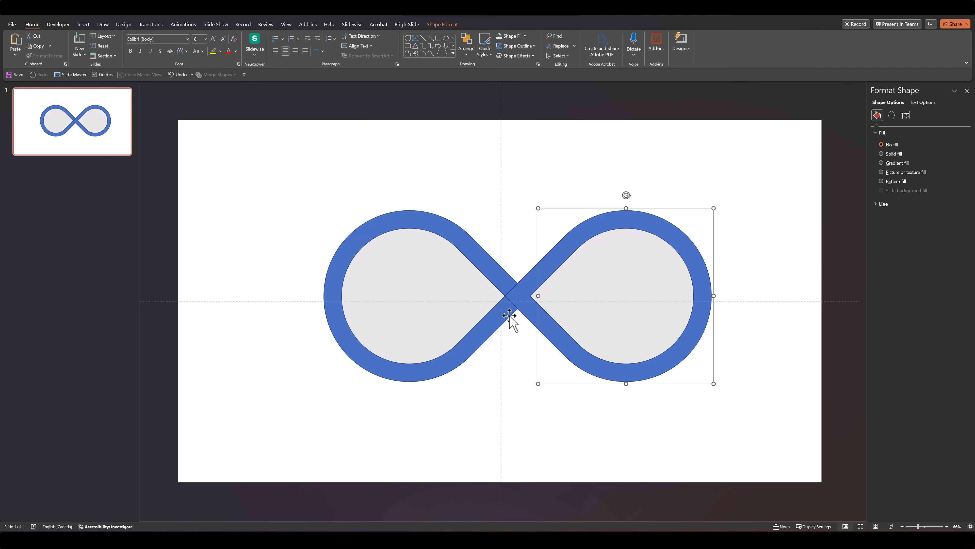
Send the right teardrop loop to the back at the crossing of the infinity shape
scroll(504, 305, "up", 1)
scroll(504, 306, "up", 4)
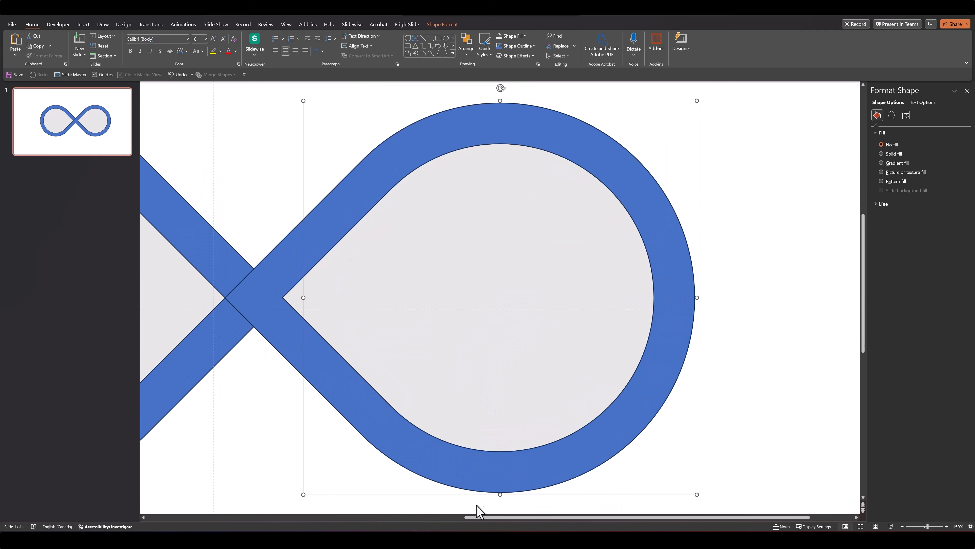
left_click_drag(480, 519, 412, 518)
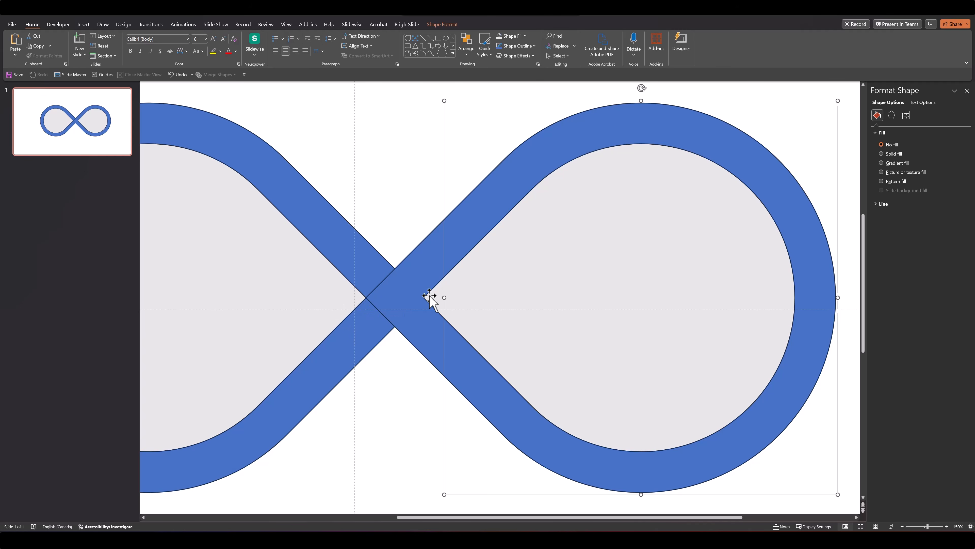
right_click(441, 266)
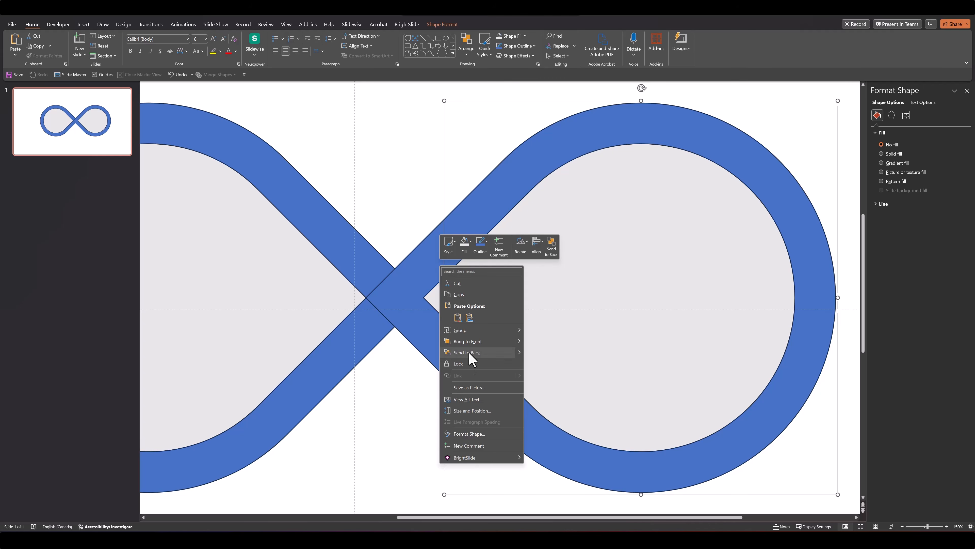
left_click(471, 363)
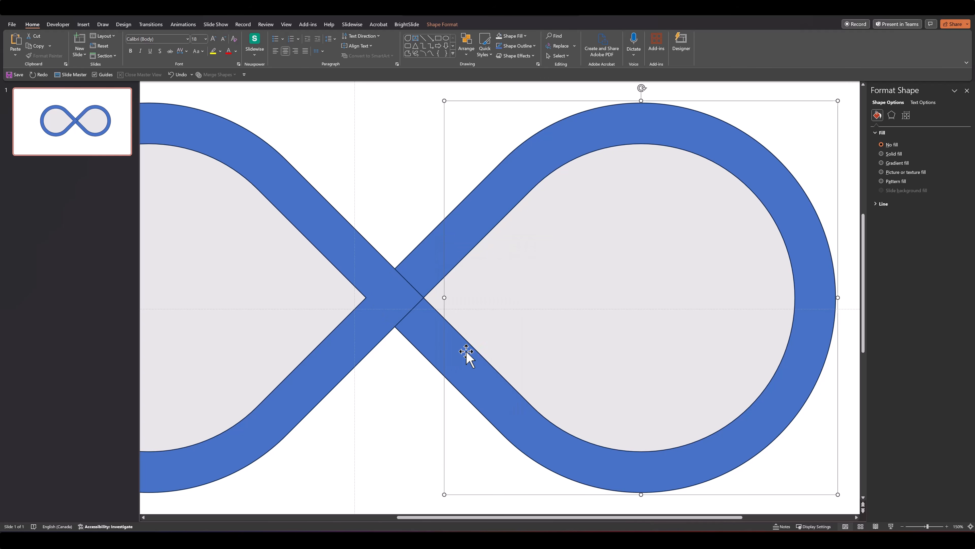
left_click(431, 387)
scroll(433, 386, "down", 5, "ctrl")
scroll(430, 383, "down", 2, "ctrl")
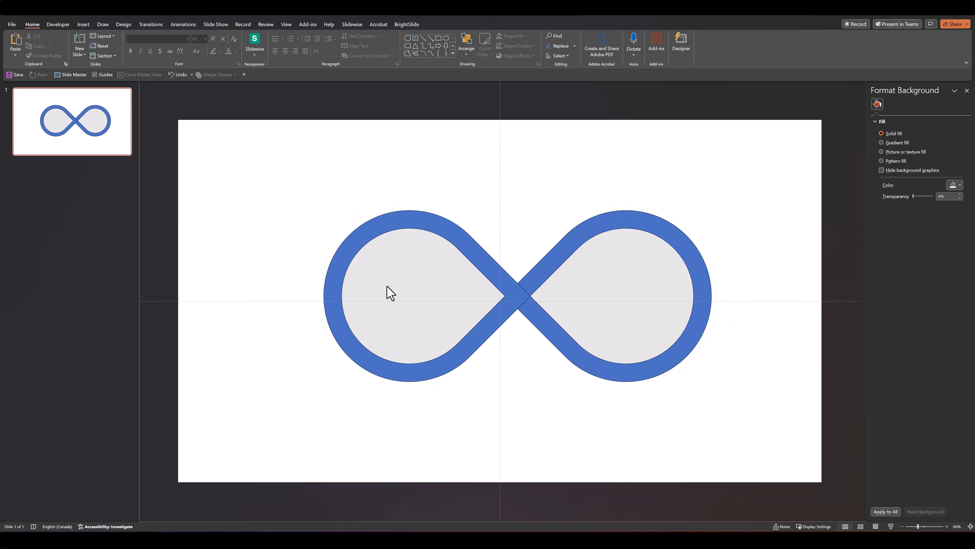
Group both loops into one object and centre it on the slide
left_click(370, 231)
key("ctrl+a")
key("ctrl+g")
left_click(406, 24)
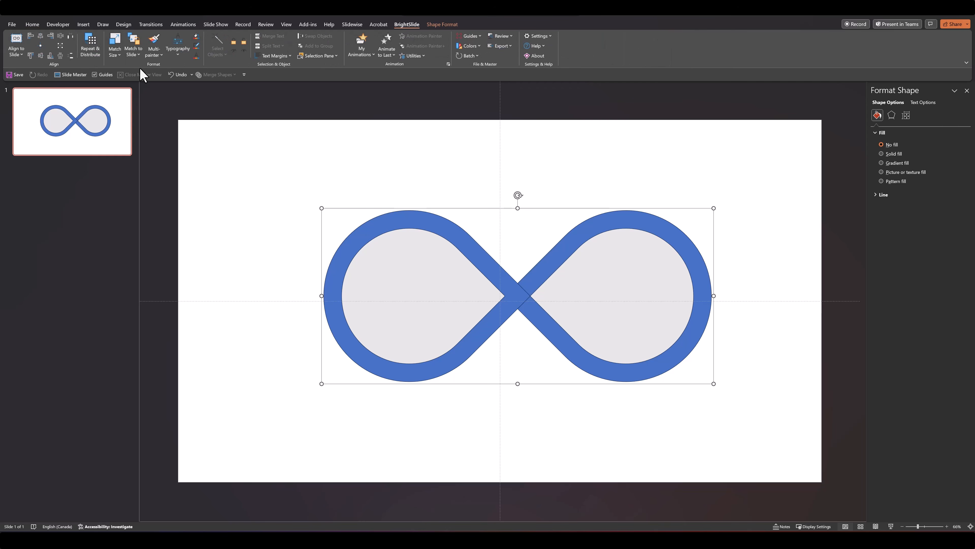
left_click(41, 46)
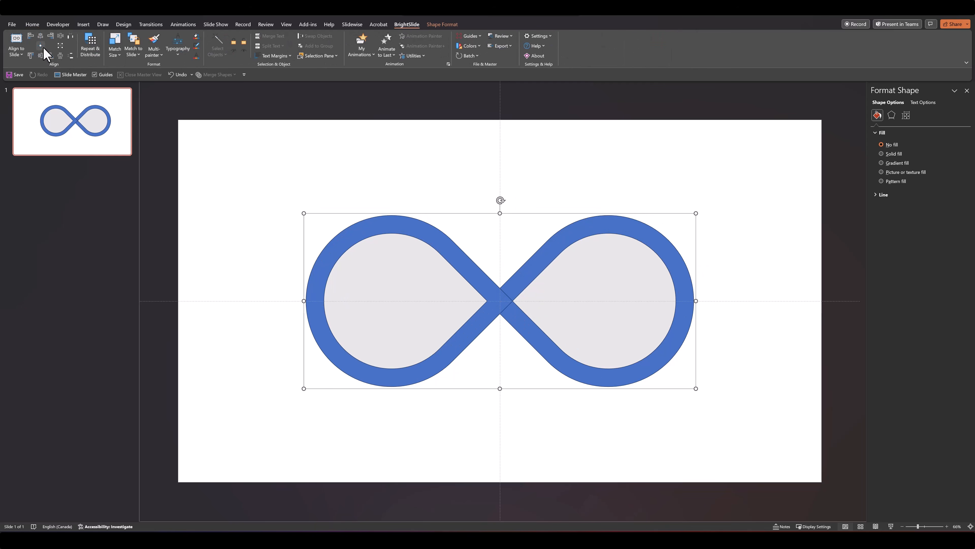
left_click(270, 203)
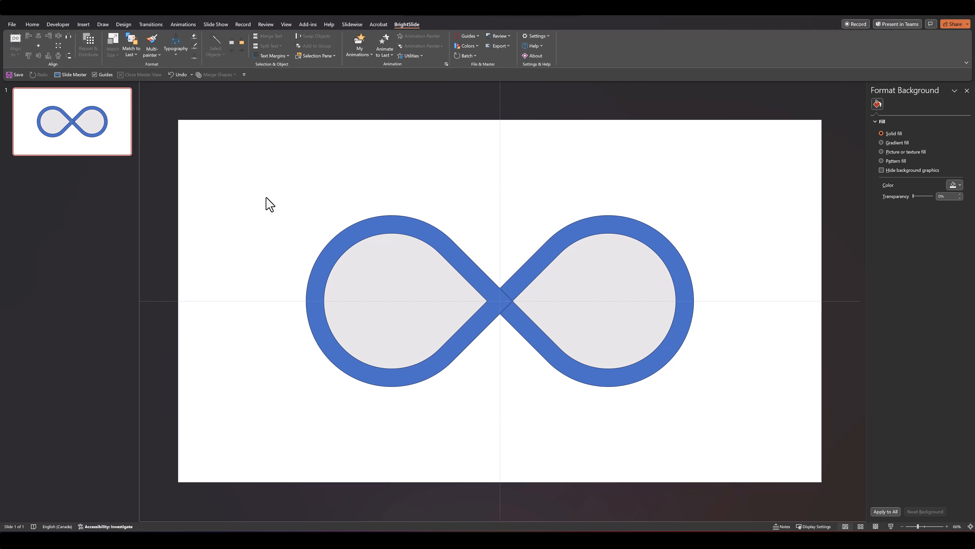
Duplicate slide 1 and ungroup the infinity shape on the copy down to its separate teardrops
right_click(68, 145)
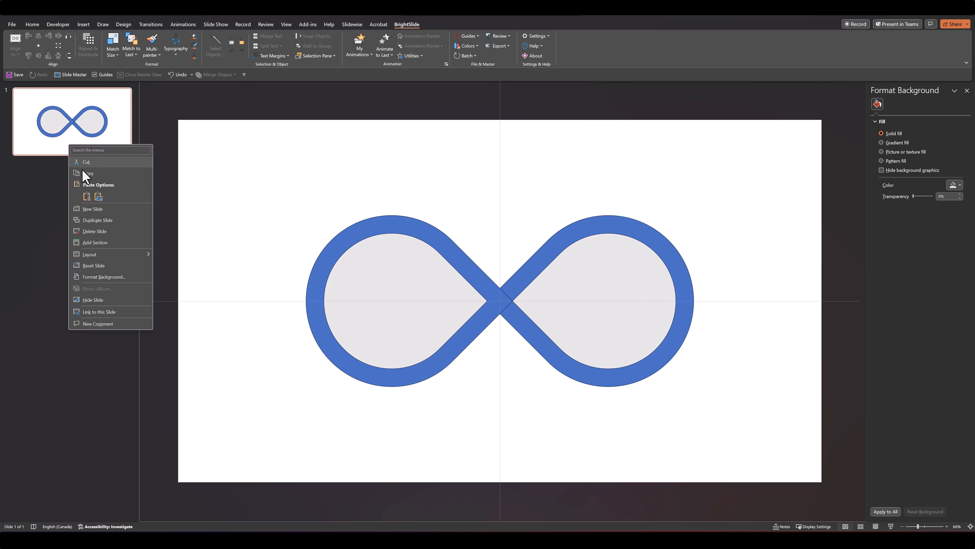
left_click(91, 219)
left_click(408, 224)
key("ctrl+shift+g")
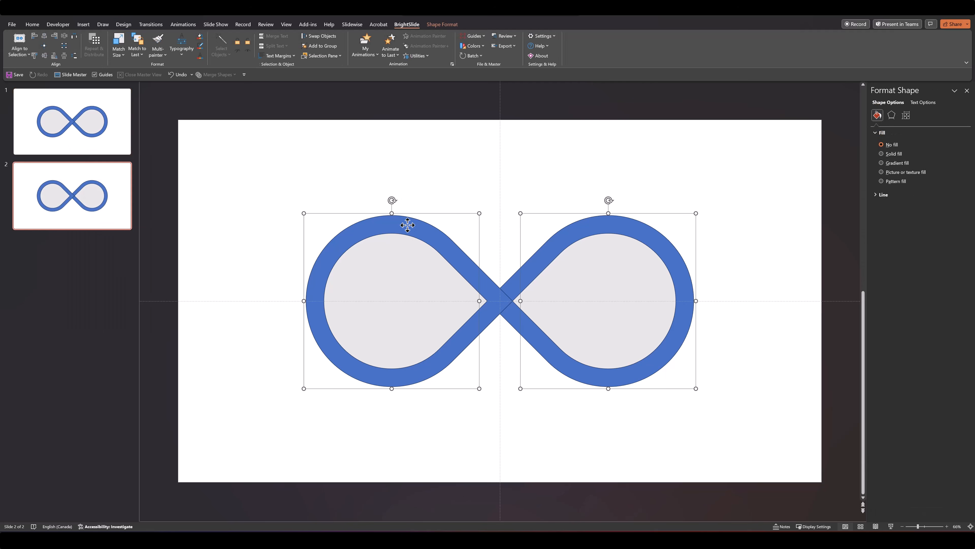
key("ctrl+shift+g")
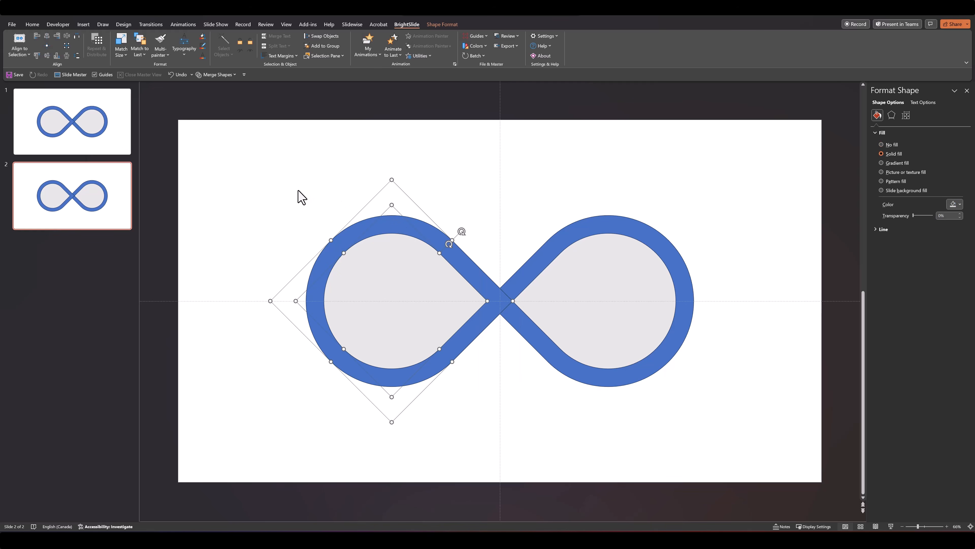
left_click(301, 191)
Draw a square of about 9.6 cm over the crossing of the loops and fill it orange
left_click(35, 25)
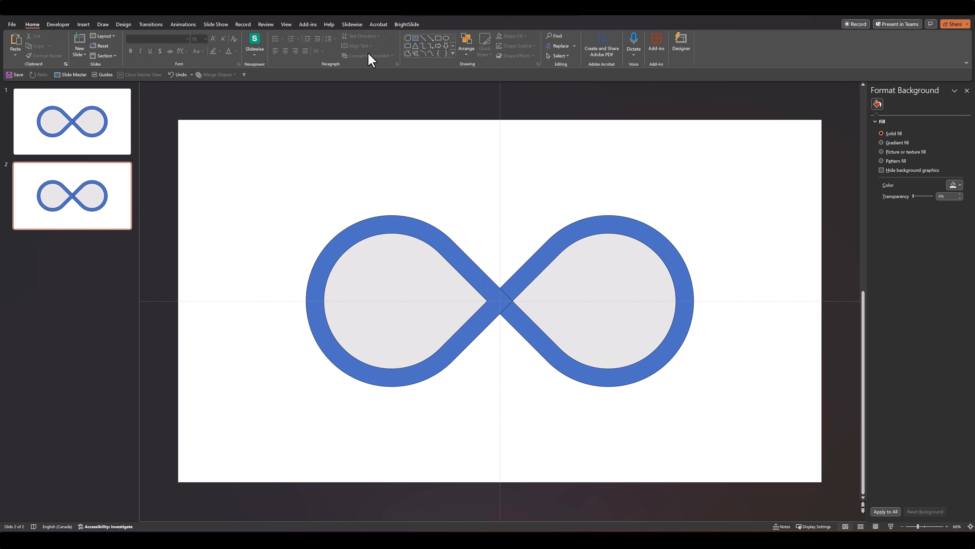
left_click(438, 39)
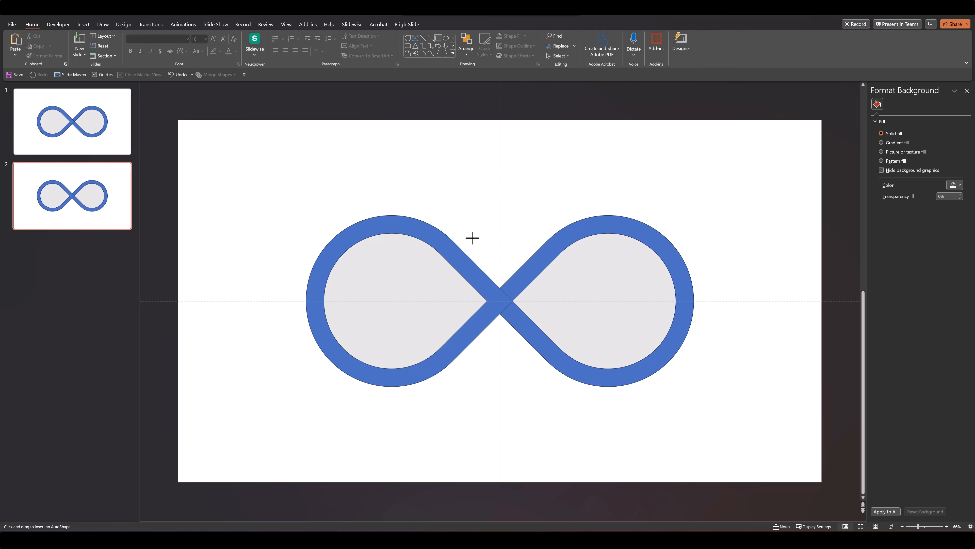
left_click_drag(475, 242, 566, 326)
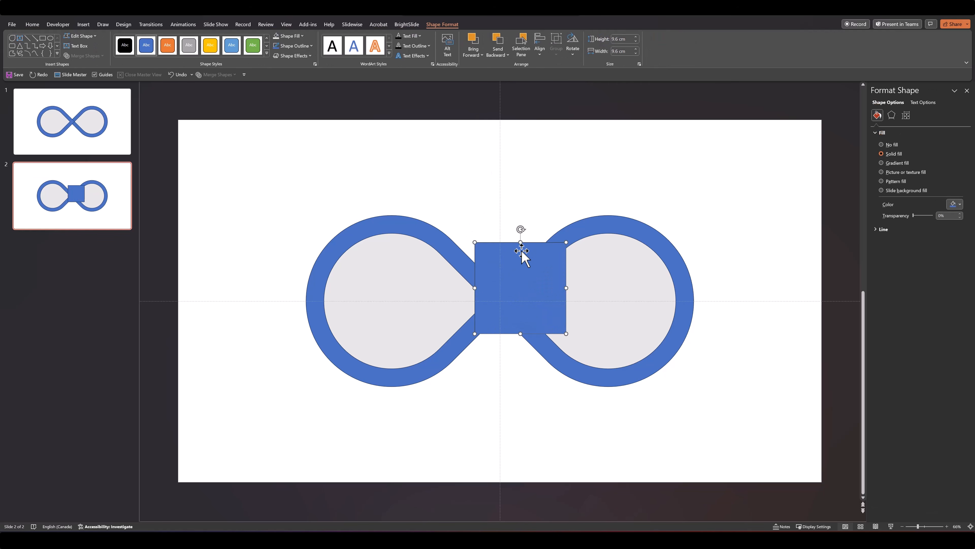
left_click(292, 38)
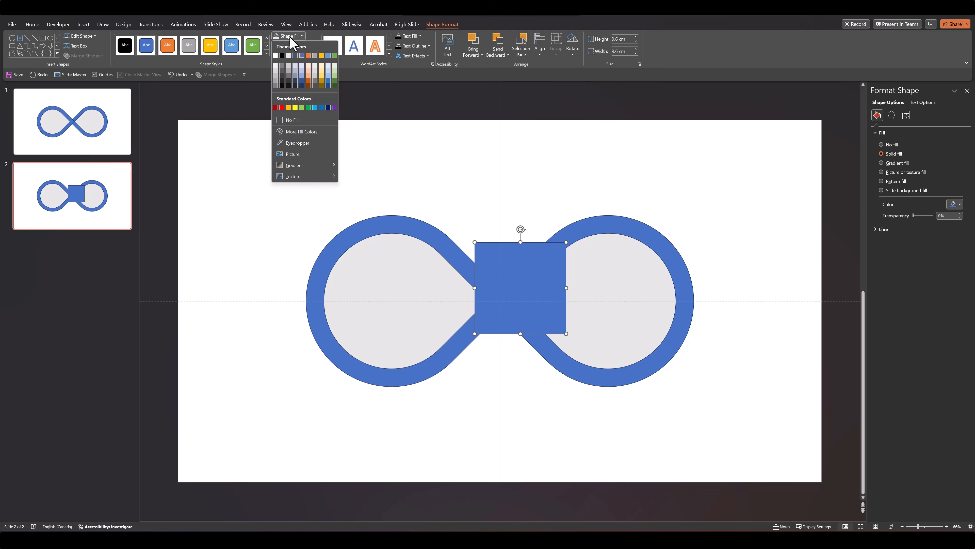
left_click(308, 55)
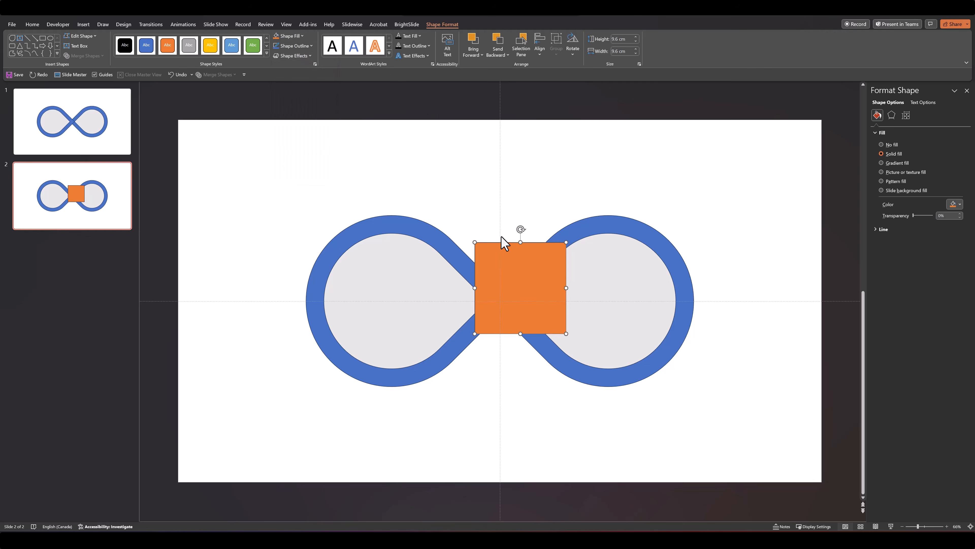
Rotate the orange square 45° into a diamond and centre it on the slide
left_click_drag(518, 230, 558, 265)
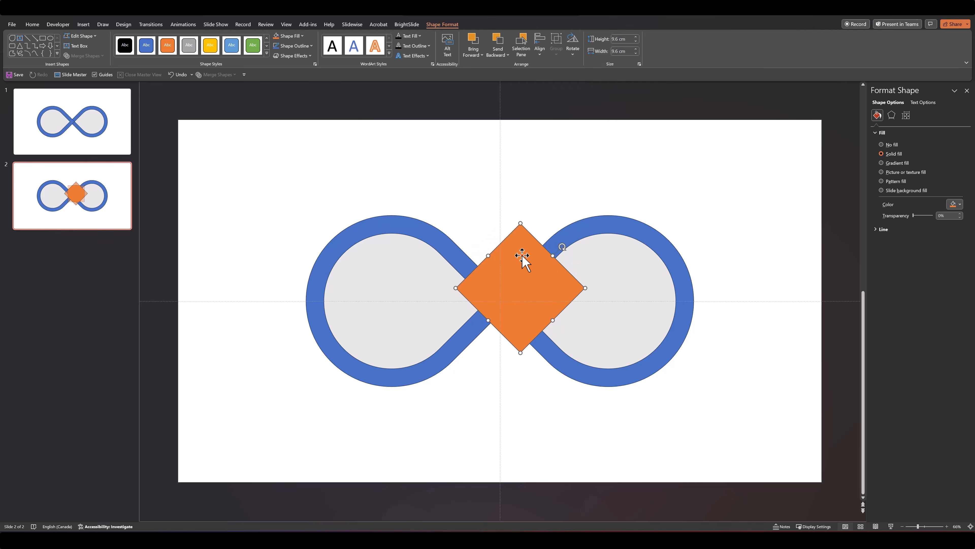
left_click(405, 25)
left_click(40, 46)
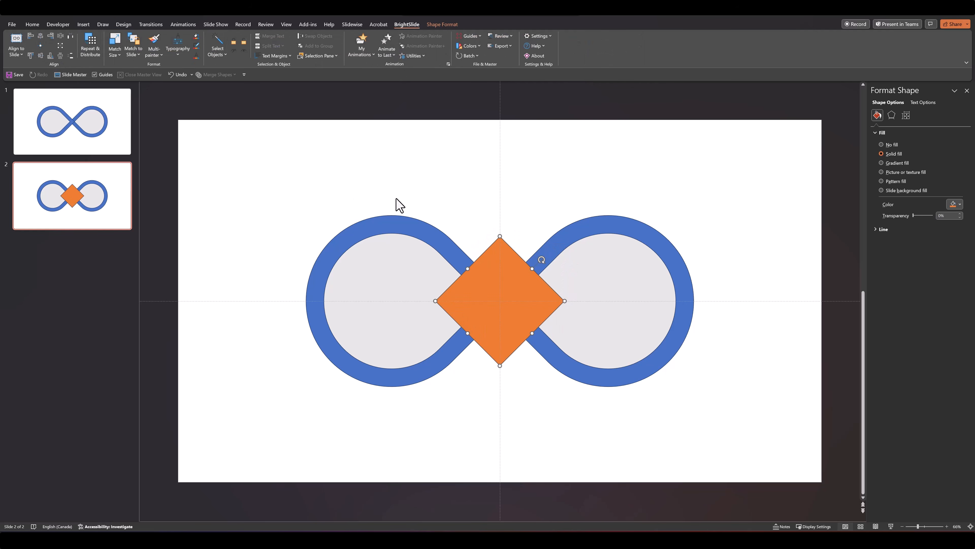
Send the orange diamond behind the loops and shrink it around its centre so it only just frames the crossing
right_click(495, 239)
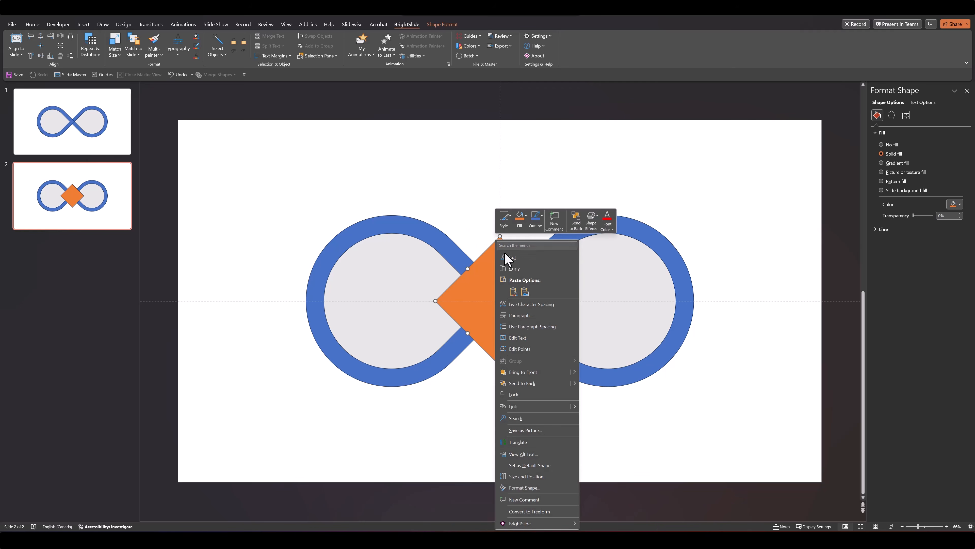
left_click(528, 384)
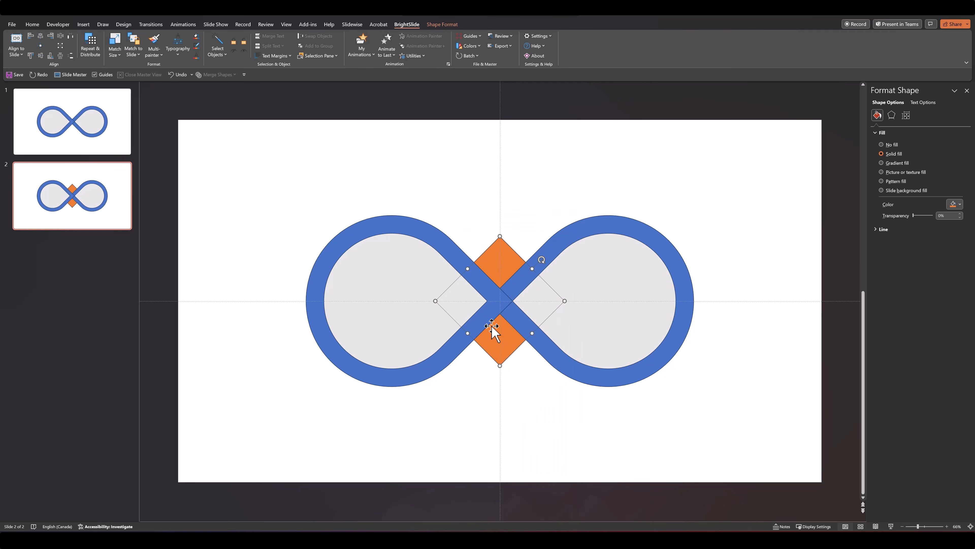
left_click_drag(499, 235, 495, 261)
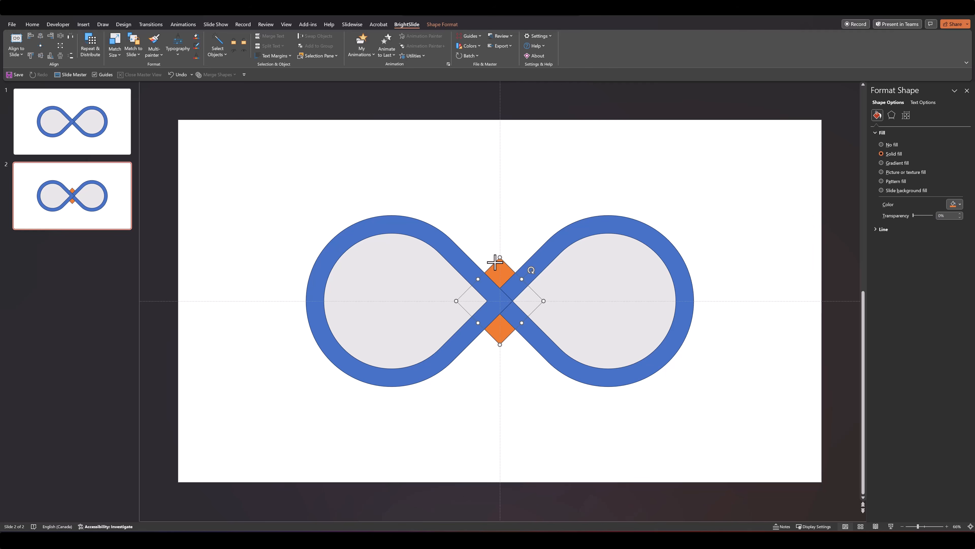
left_click(486, 229)
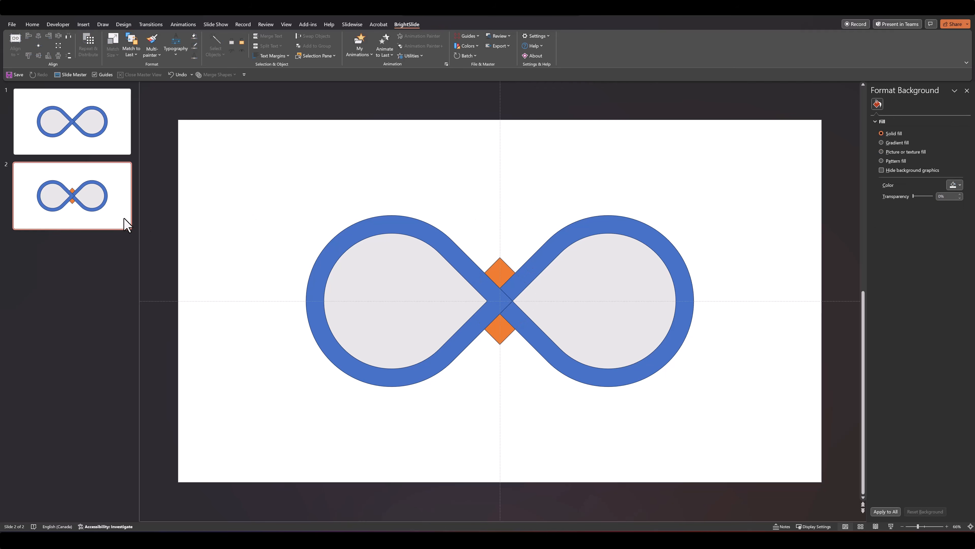
Duplicate slide 2 and merge all shapes on the copy with Fragment
right_click(65, 210)
left_click(87, 283)
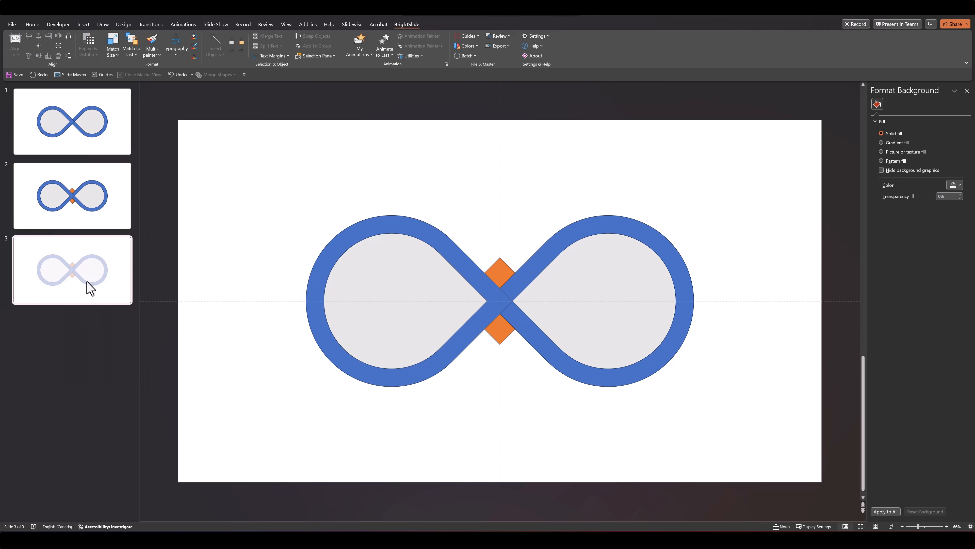
left_click(353, 284)
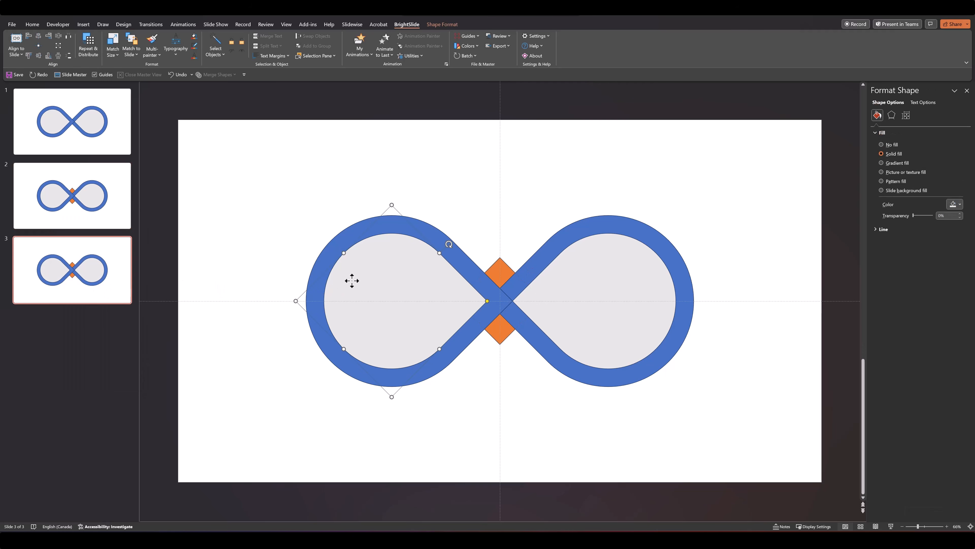
key("ctrl+a")
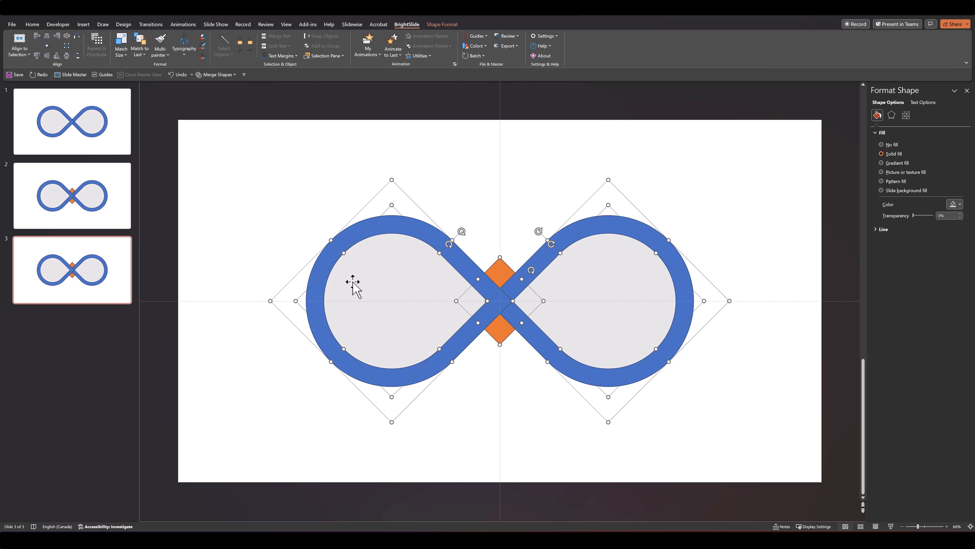
left_click(443, 26)
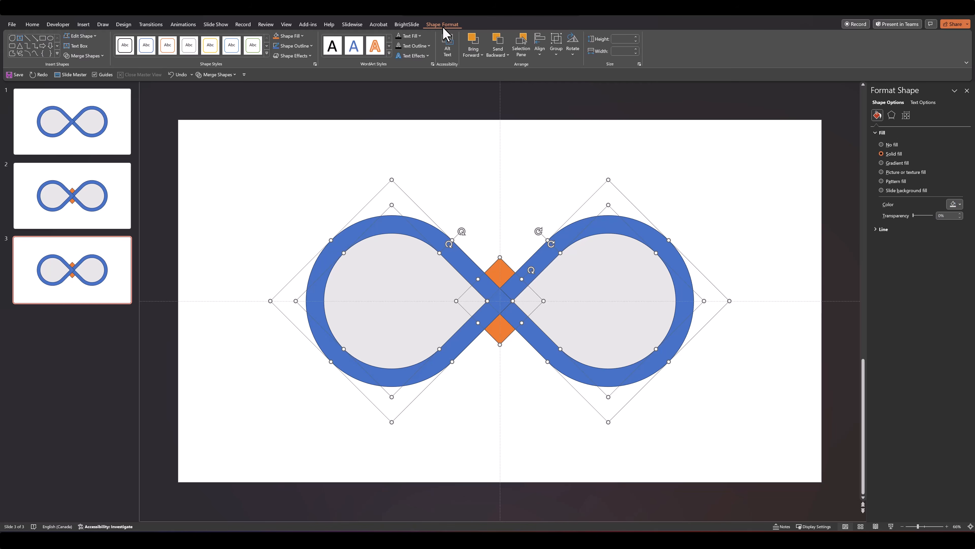
left_click(82, 55)
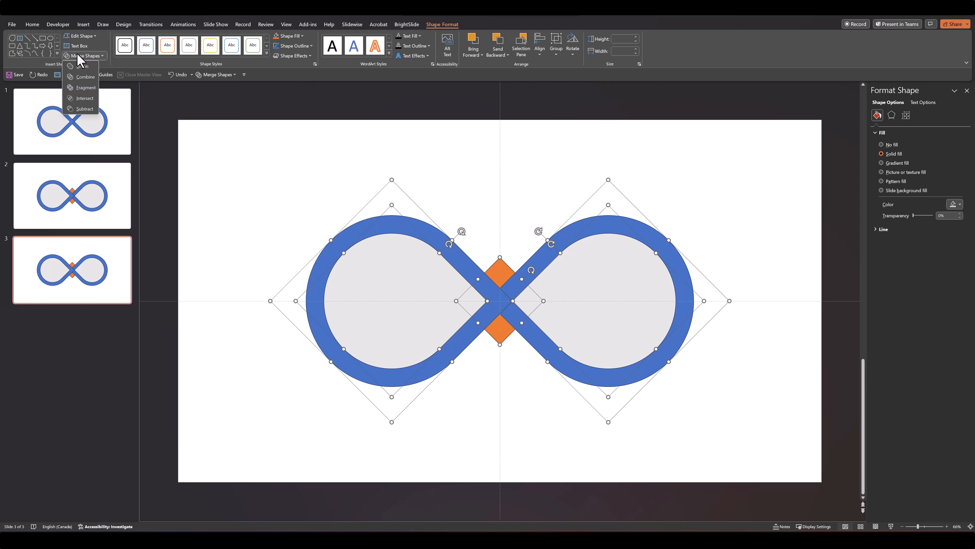
left_click(85, 88)
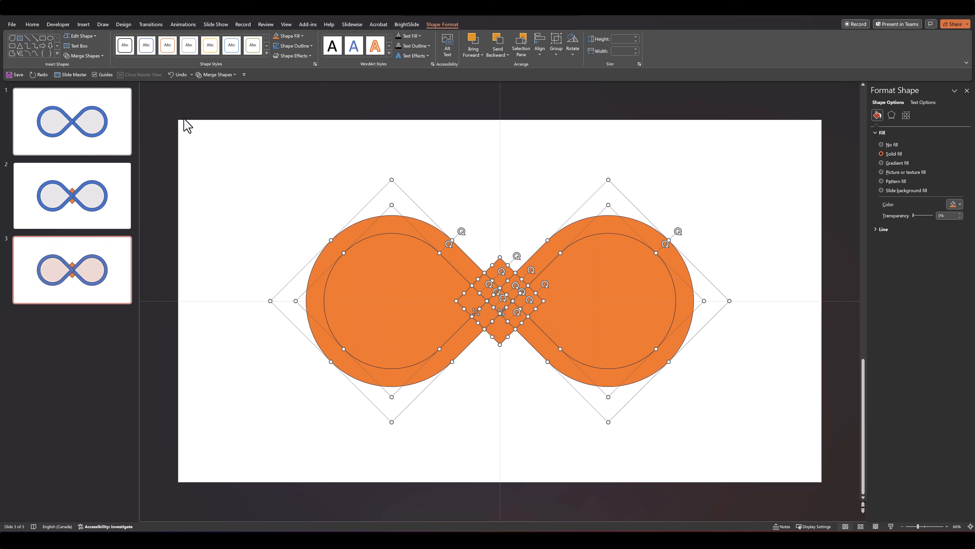
left_click(247, 197)
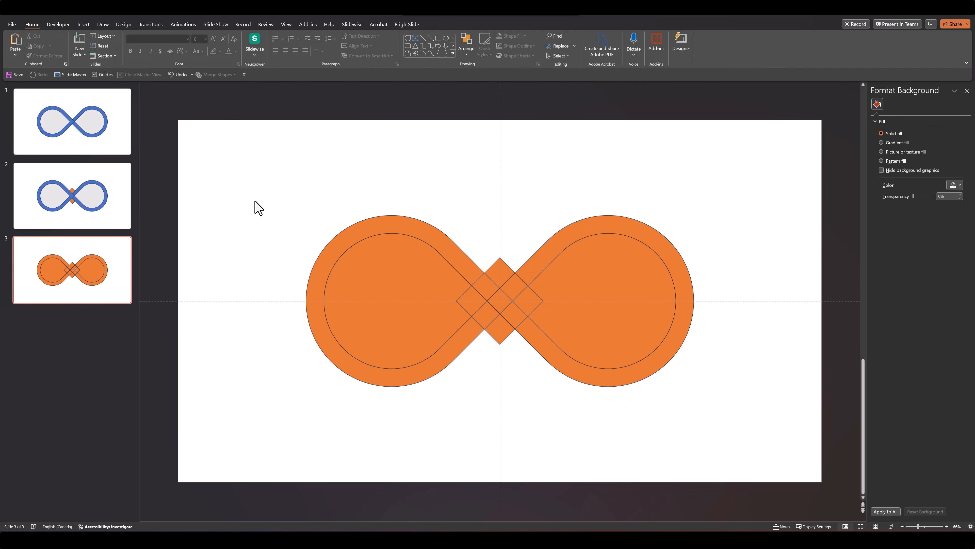
Delete the outer band and inner teardrop fragments of the left loop on slide 3
left_click(494, 288)
left_click(518, 288)
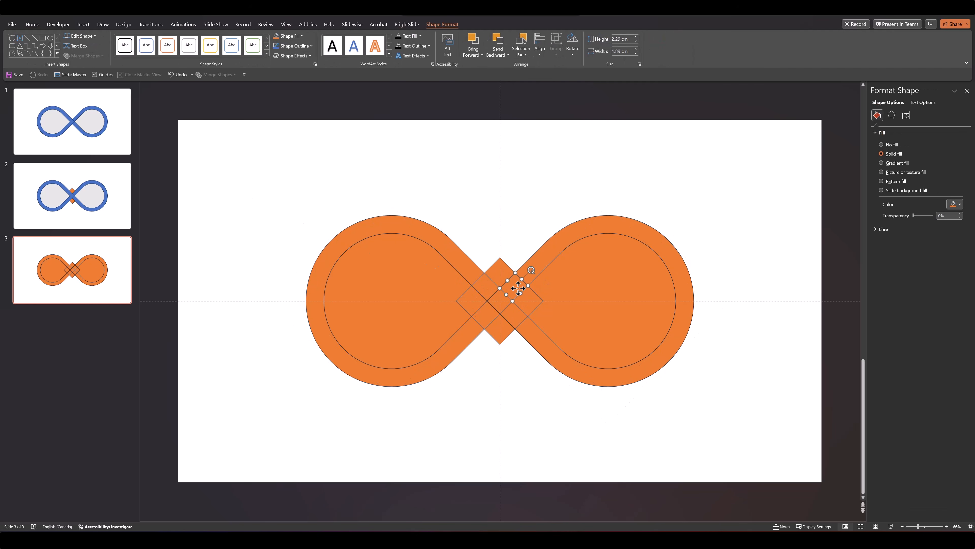
left_click(516, 313)
left_click(458, 240)
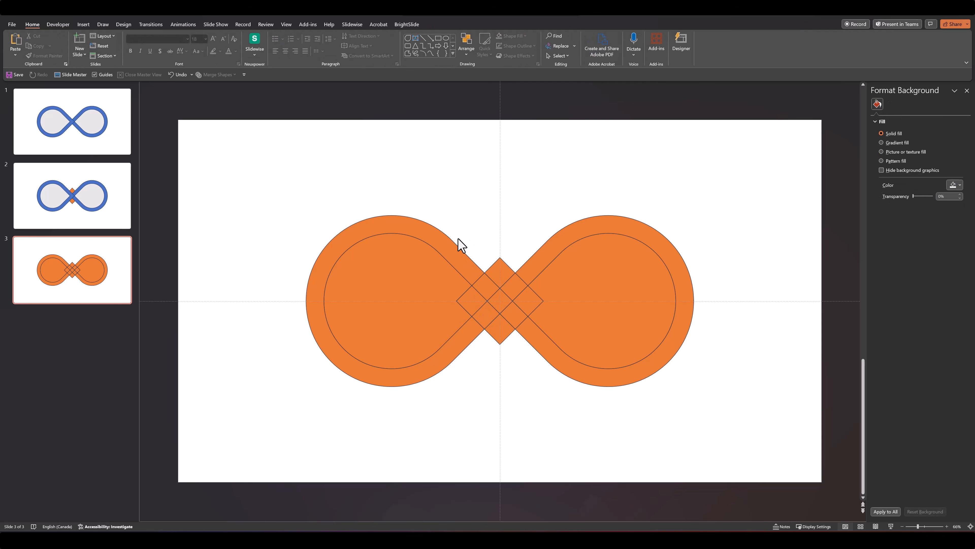
left_click(391, 227)
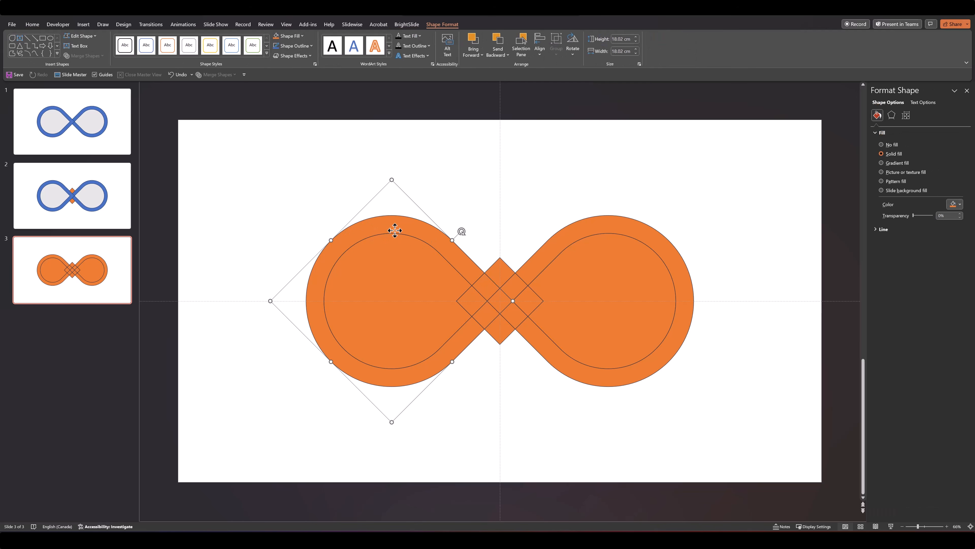
key("Delete")
left_click(395, 231)
key("Delete")
Delete the remaining fragments on slide 3, keeping only the four small band pieces around the central crossing
left_click(478, 296)
left_click(499, 272)
key("Delete")
left_click(528, 301)
key("Delete")
left_click(500, 334)
key("Delete")
left_click(499, 301)
key("Delete")
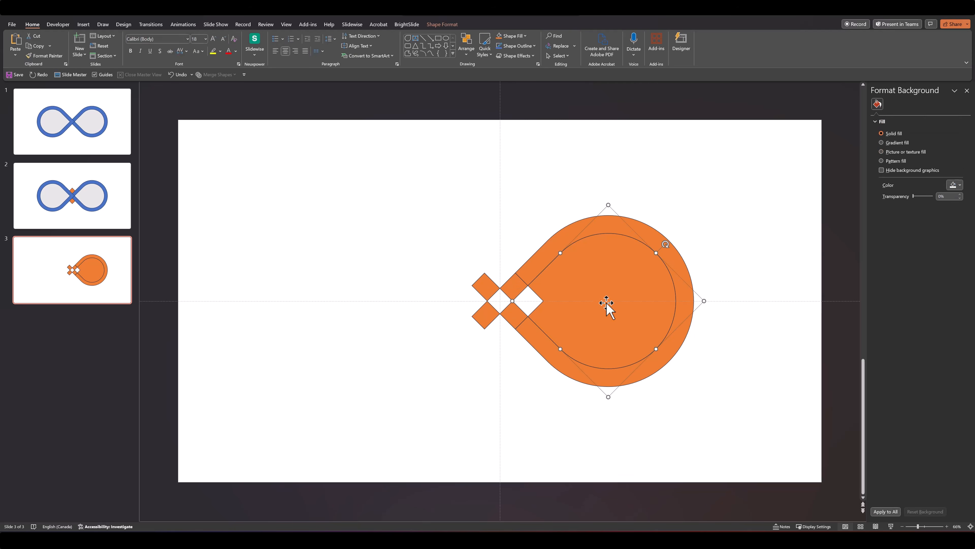
left_click(519, 289)
left_click(483, 285)
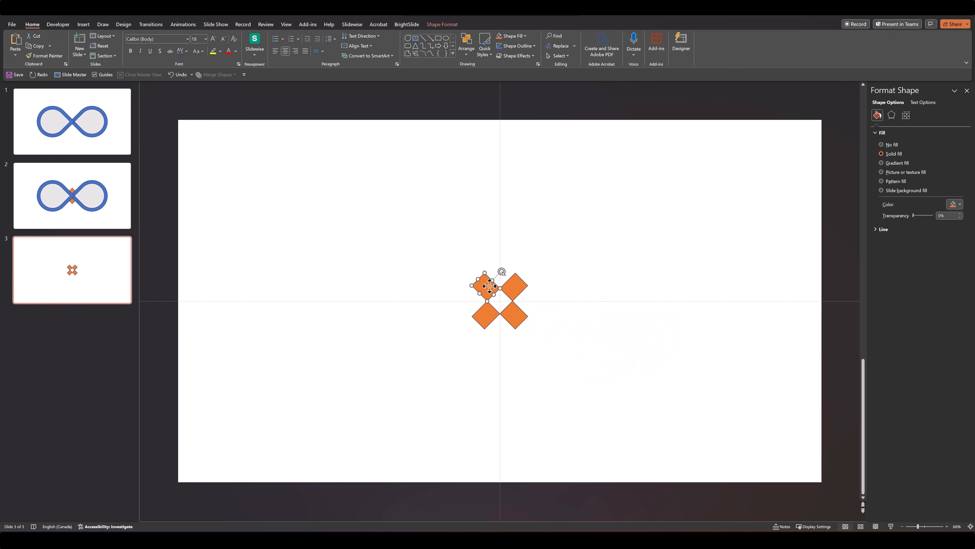
left_click(514, 318)
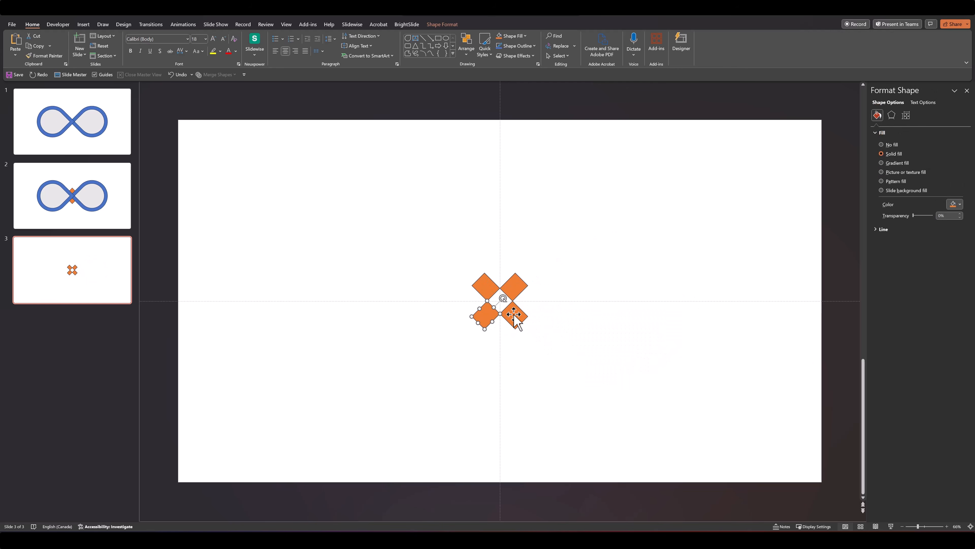
left_click(550, 329)
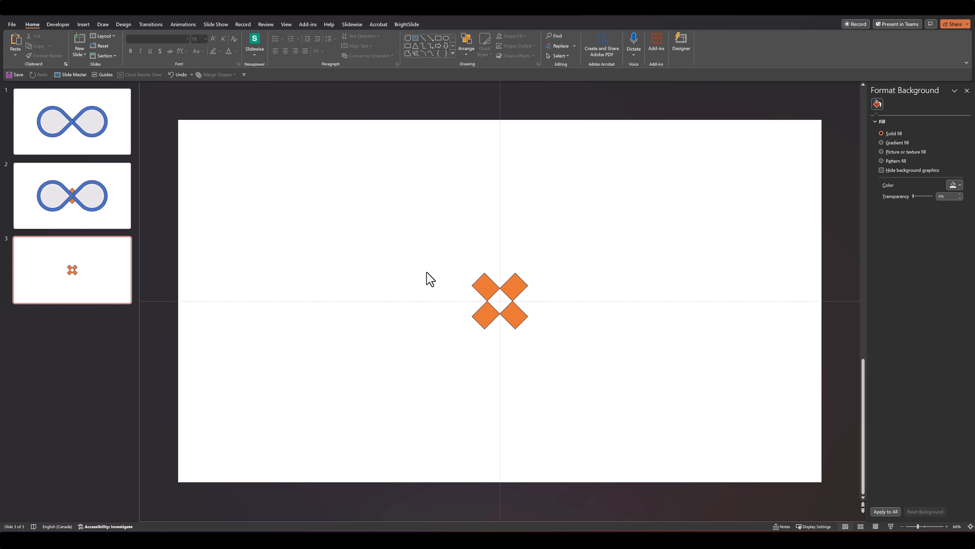
Copy the four orange pieces onto the crossing on slide 1 to check their fit, and undo the paste
left_click_drag(430, 257, 564, 361)
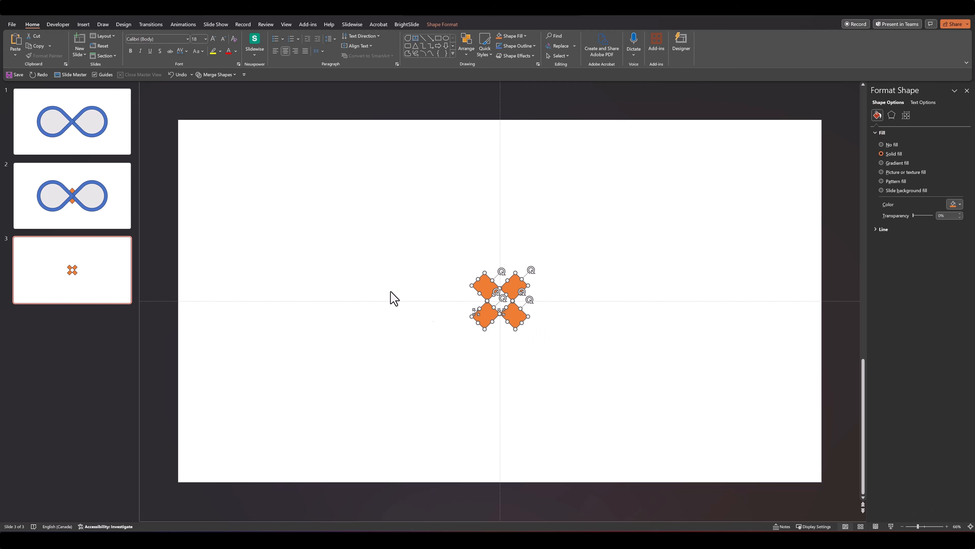
left_click(79, 126)
key("ctrl+v")
scroll(483, 310, "up", 6)
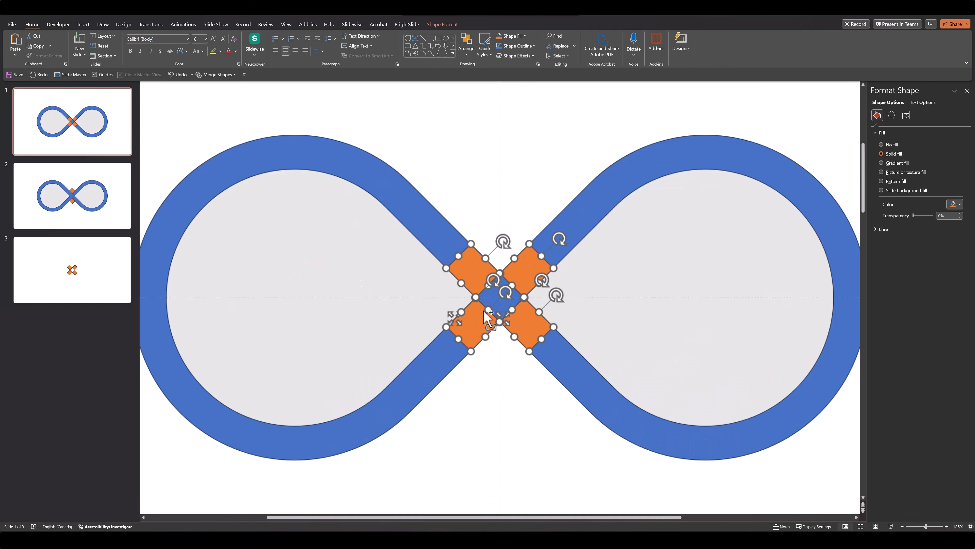
scroll(483, 310, "up", 2)
left_click(388, 287)
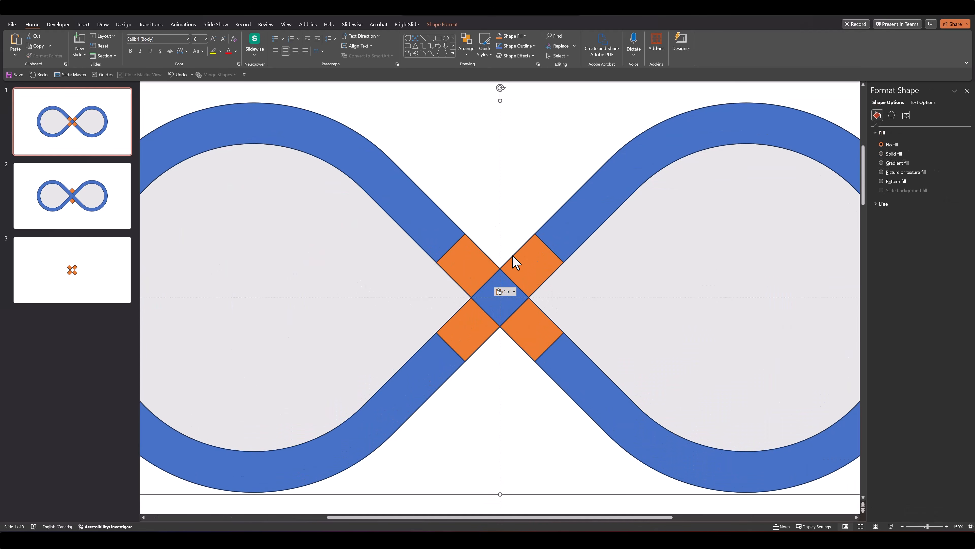
key("ctrl+z")
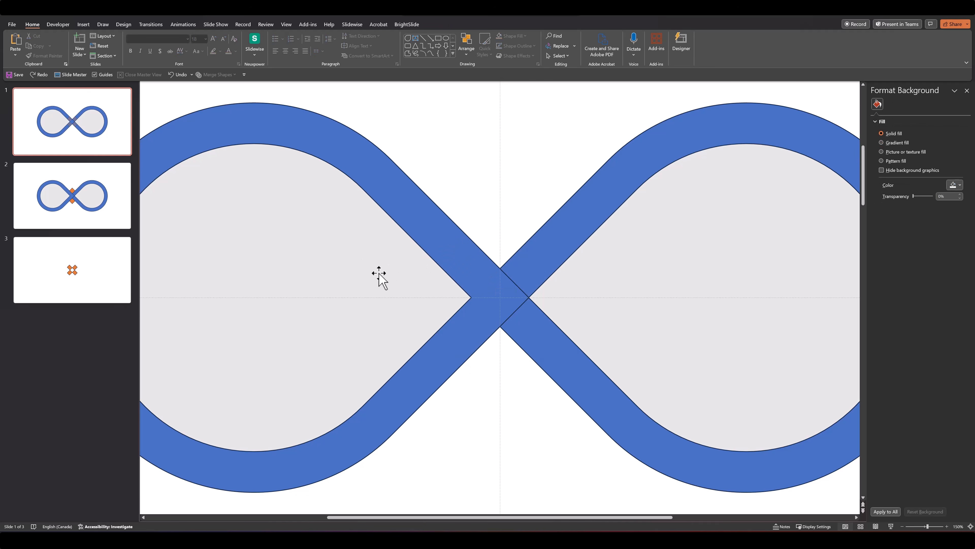
scroll(380, 278, "down", 8)
Duplicate slide 1 and move the copy to the end of the deck as slide 4
left_click(93, 284)
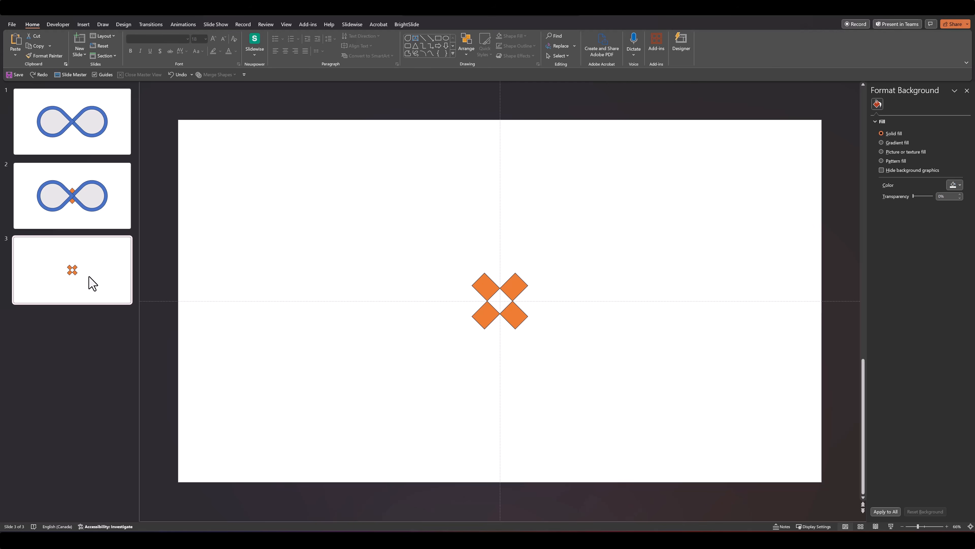
left_click(77, 148)
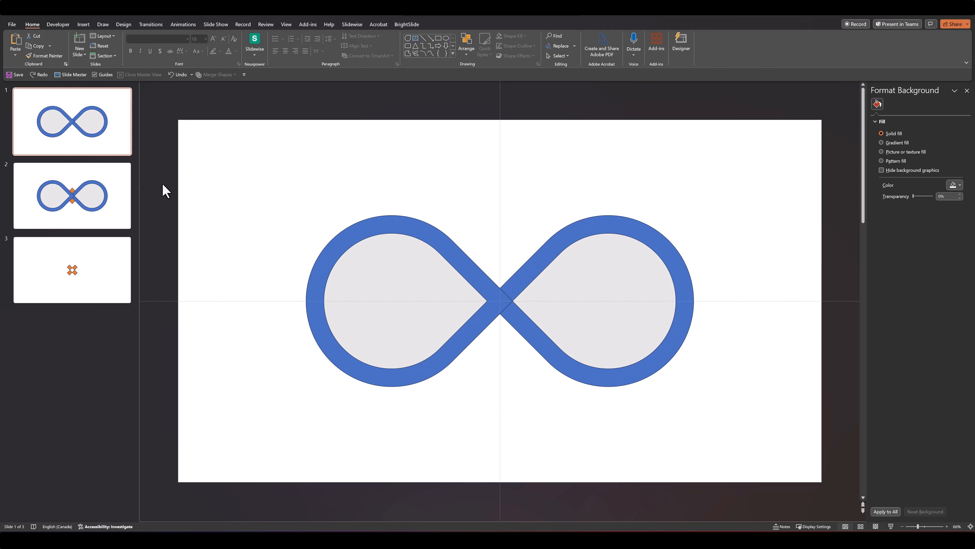
right_click(104, 146)
left_click(133, 214)
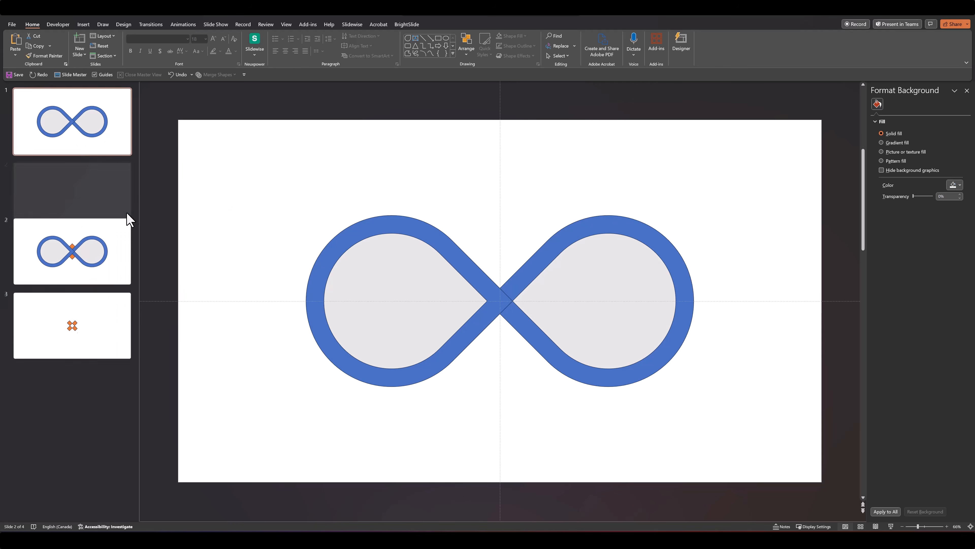
left_click_drag(98, 191, 91, 370)
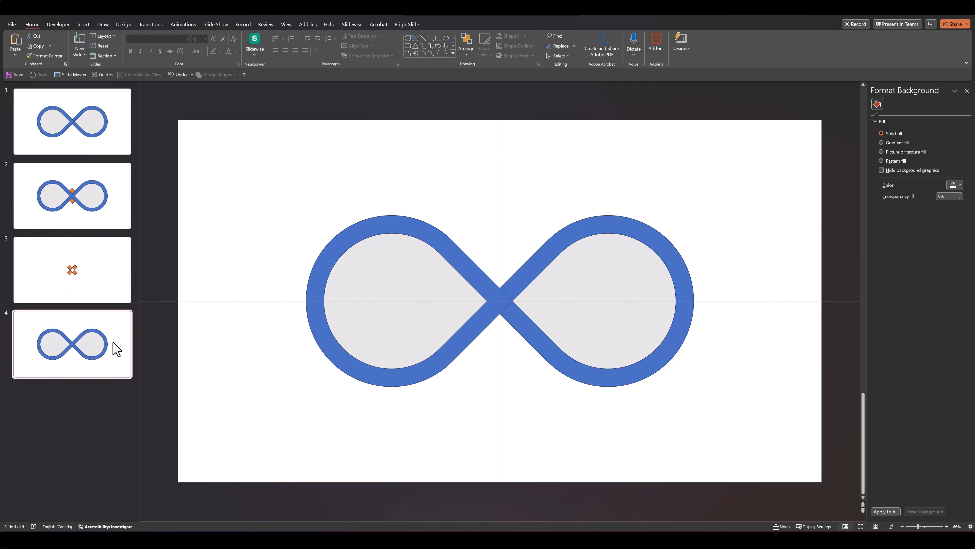
Ungroup the infinity shape on slide 4 down to its individual teardrops
left_click(314, 305)
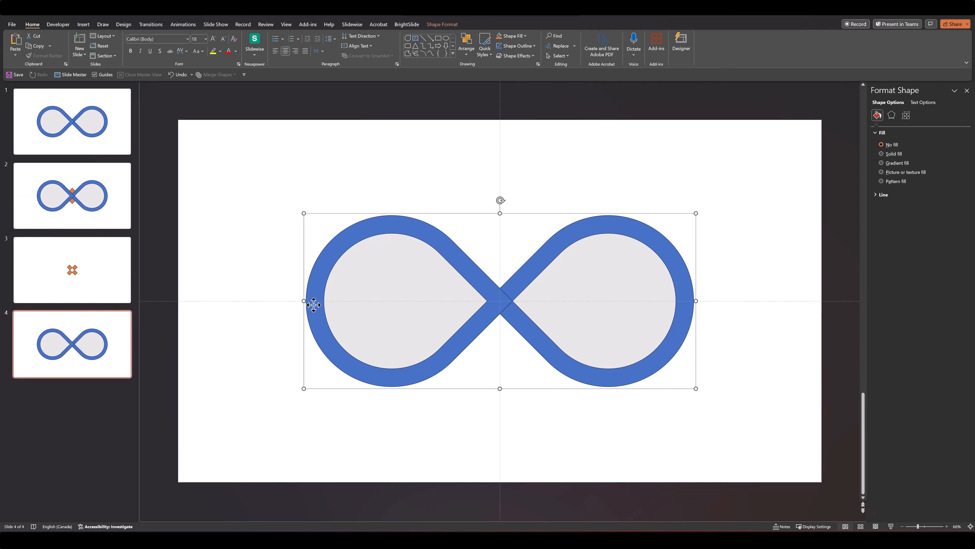
left_click(314, 304)
left_click(313, 304)
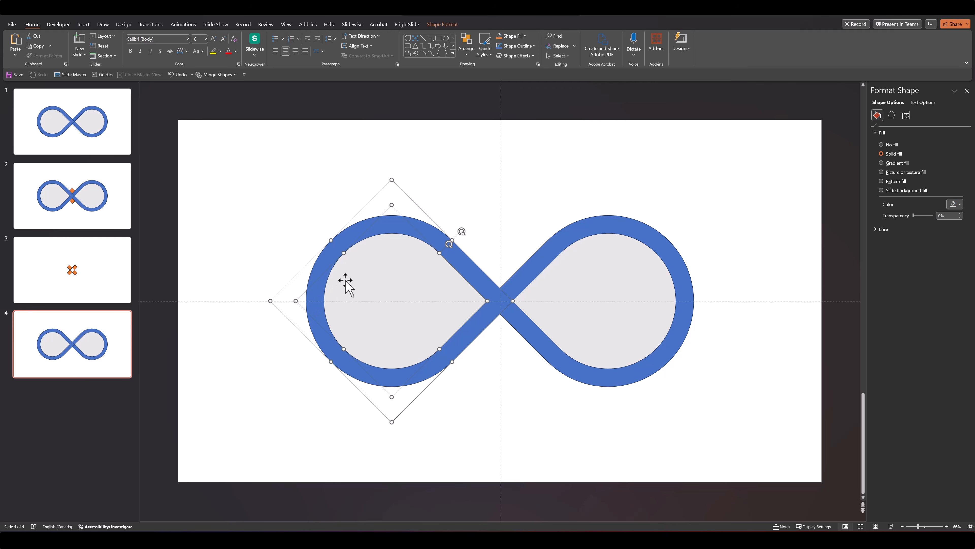
left_click(246, 214)
left_click(382, 282)
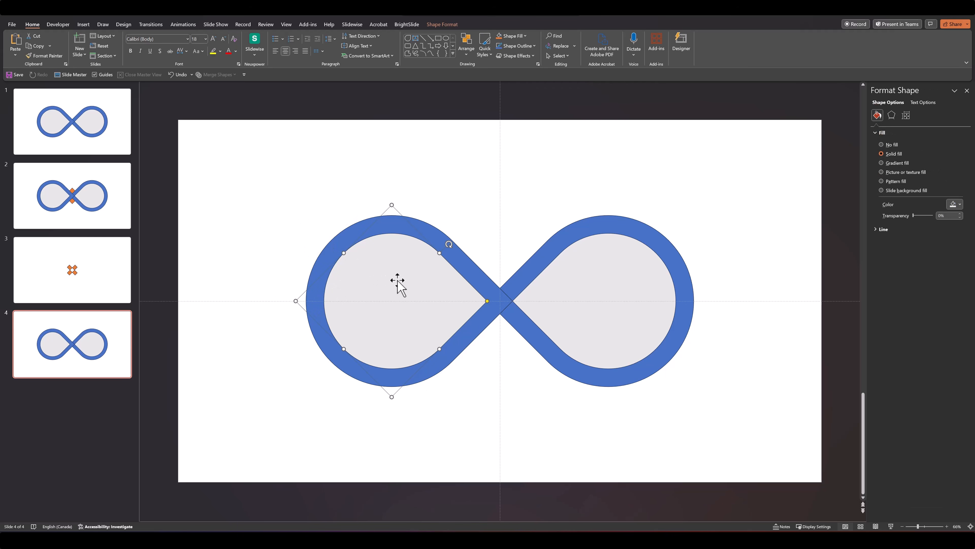
left_click(615, 276)
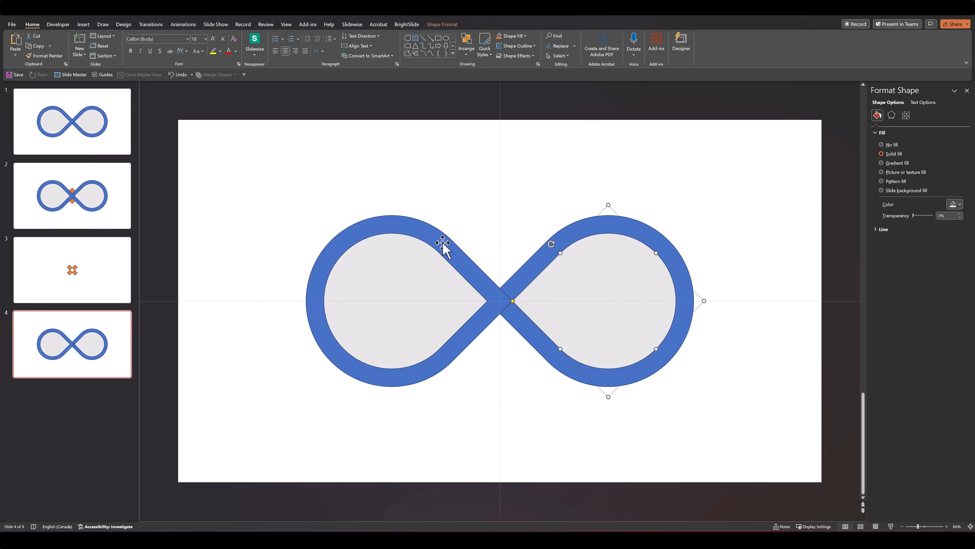
Subtract the left loop's inner grey teardrop from its blue outer teardrop
left_click(311, 240)
left_click(337, 242)
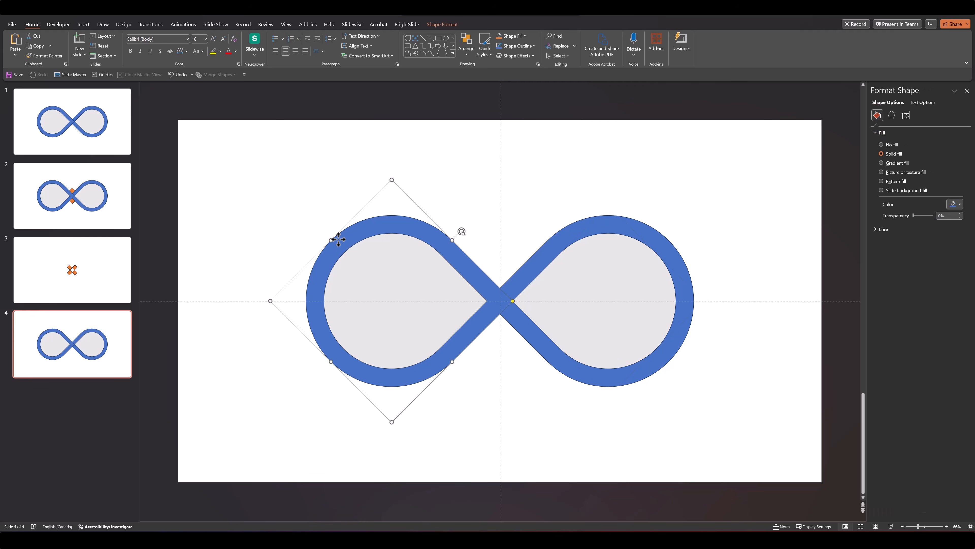
left_click(358, 258, "shift")
left_click(442, 24)
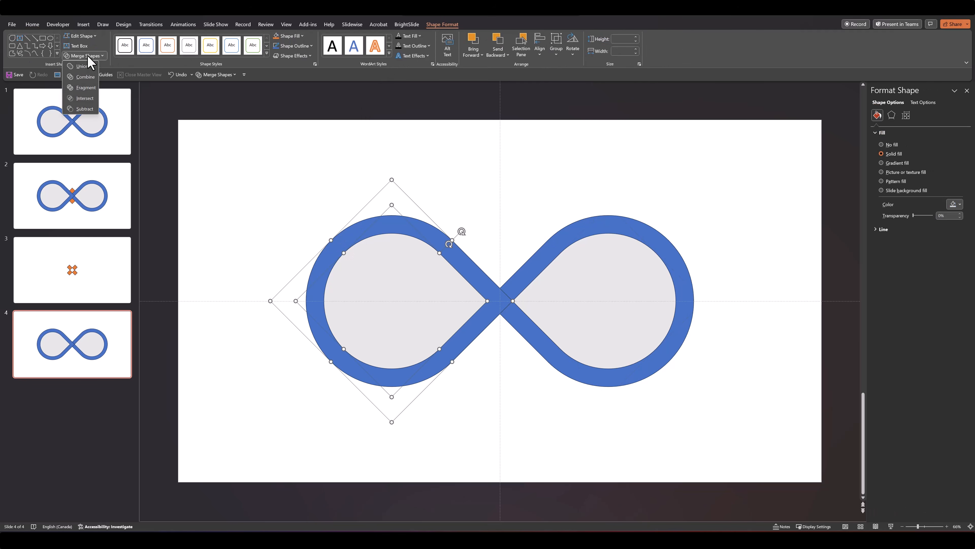
left_click(85, 108)
left_click(281, 198)
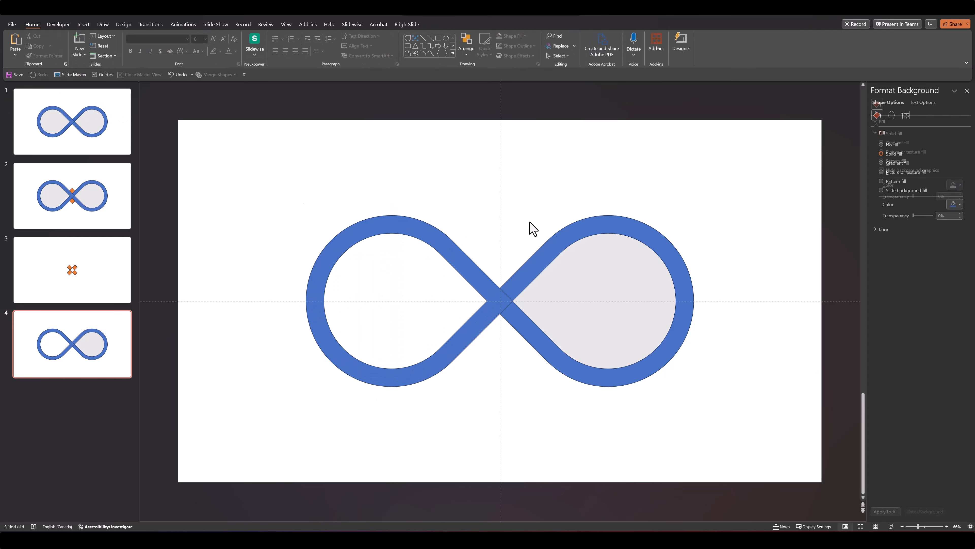
Subtract the right loop's inner grey teardrop from its blue outer teardrop
left_click(586, 246)
left_click(590, 271, "shift")
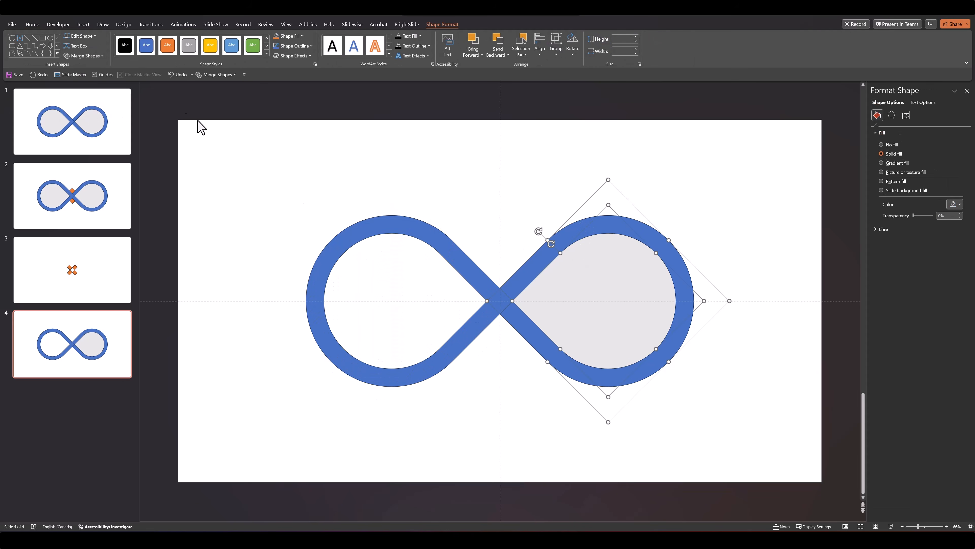
left_click(83, 55)
left_click(85, 108)
left_click(258, 169)
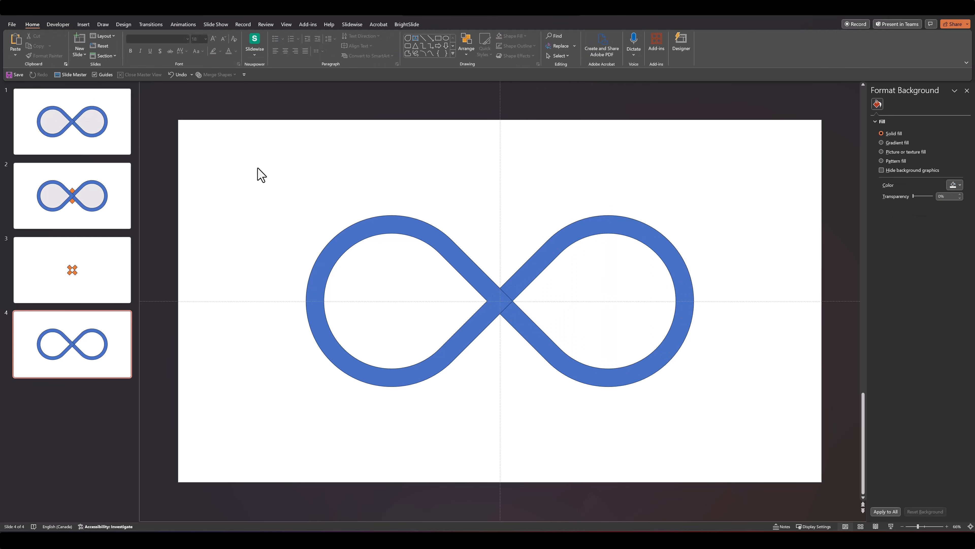
Unite the two hollow teardrop rings on slide 4 into a single infinity shape
left_click(362, 242)
key("ctrl+a")
left_click(81, 57)
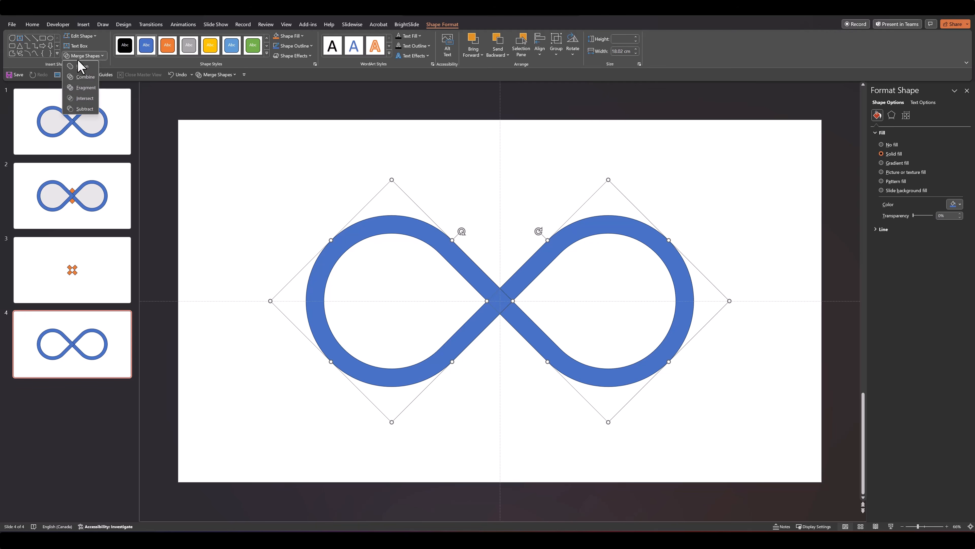
left_click(82, 66)
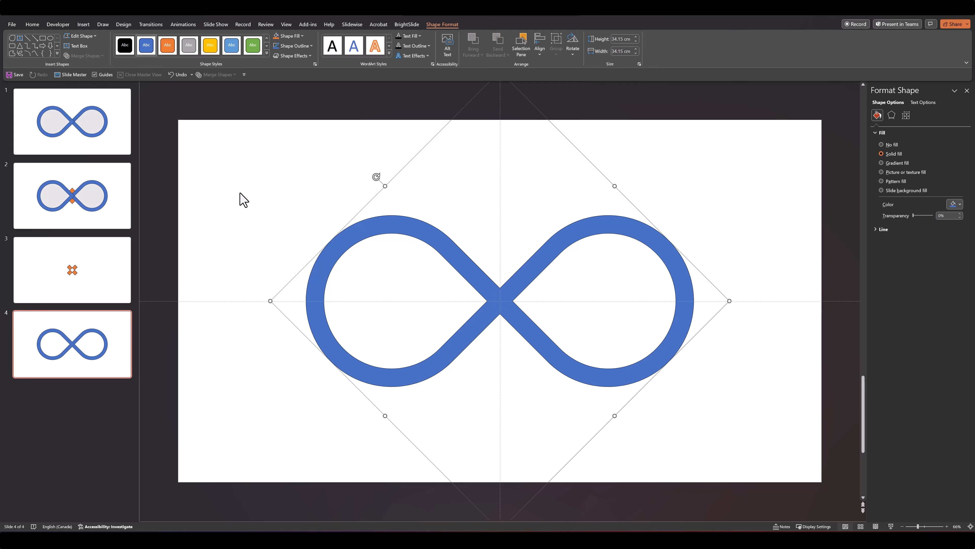
left_click(244, 199)
Try moving the united infinity shape slightly, and undo the move
left_click(469, 276)
mouse_move(469, 275)
left_mouse_down()
mouse_move(488, 254)
mouse_move(422, 280)
mouse_move(497, 246)
mouse_move(429, 269)
mouse_move(475, 266)
left_mouse_up()
key("ctrl+z")
left_click(248, 239)
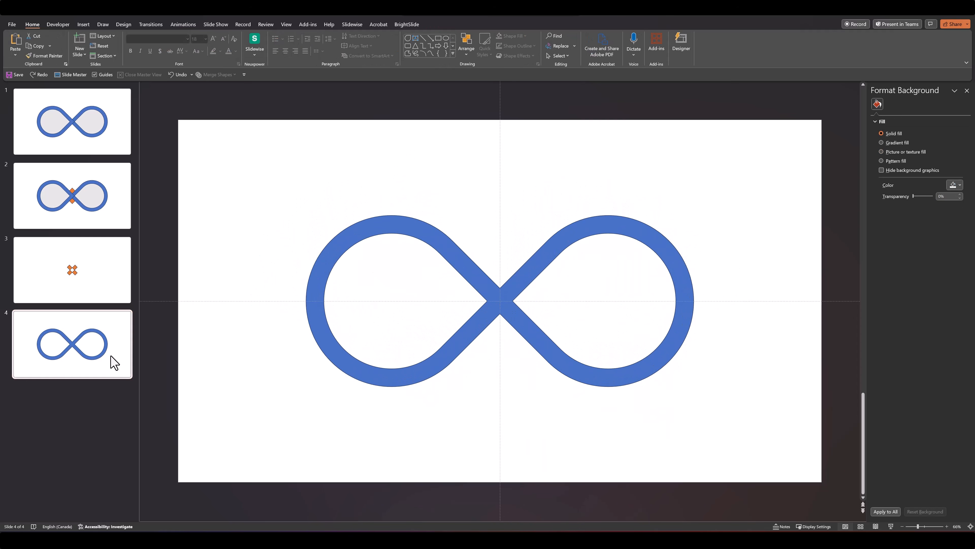
Add a blank slide 5 after slide 4 and draw a rectangle covering the whole slide
right_click(87, 392)
left_click(102, 419)
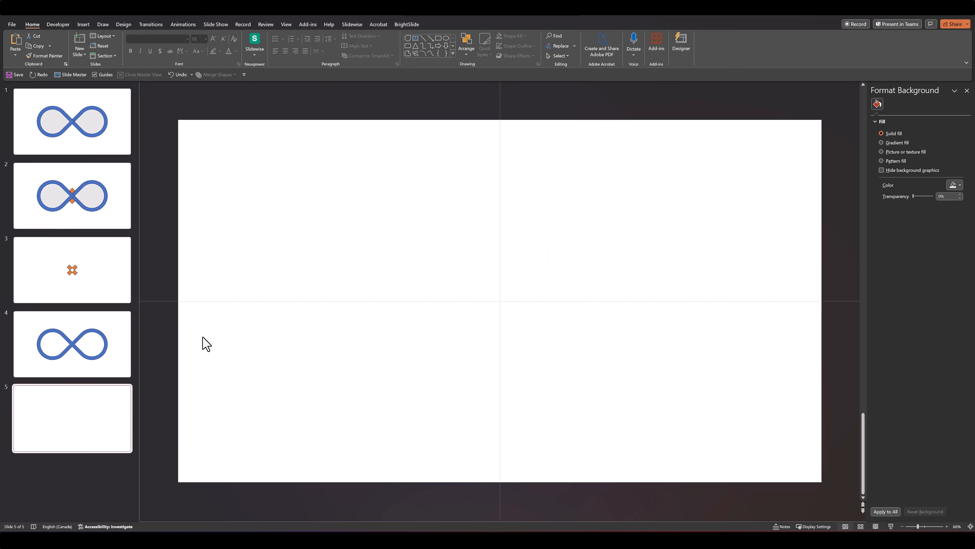
left_click(439, 38)
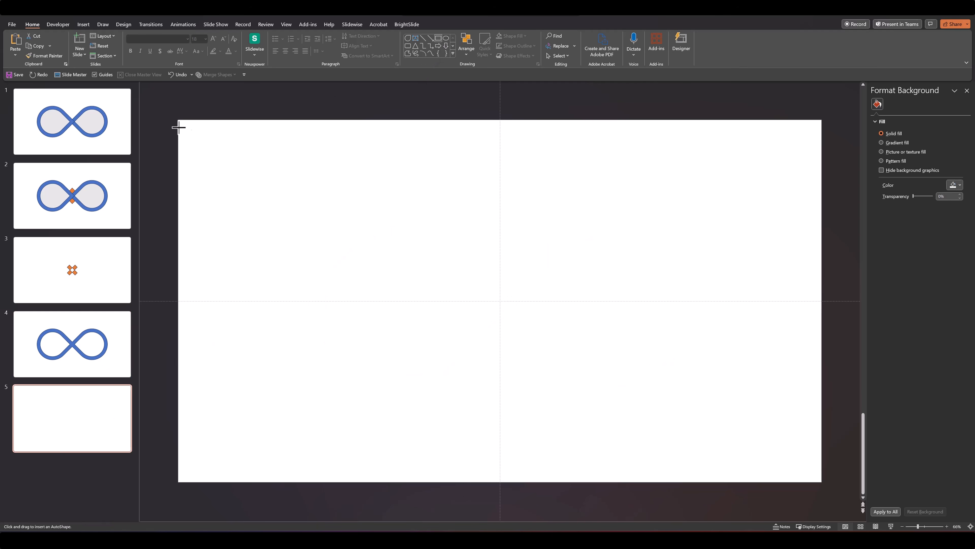
left_click_drag(177, 119, 821, 482)
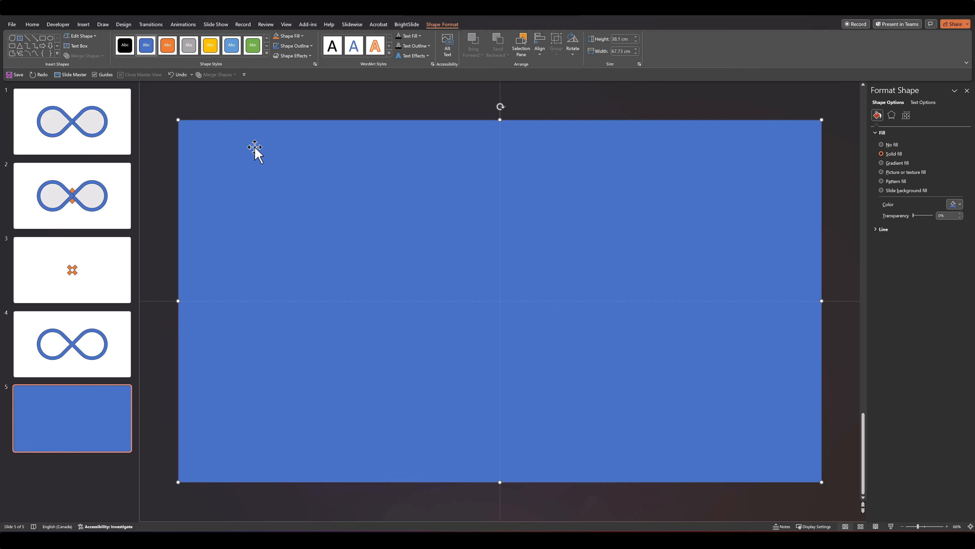
Fill the full-slide rectangle with the standard light blue colour
left_click(301, 36)
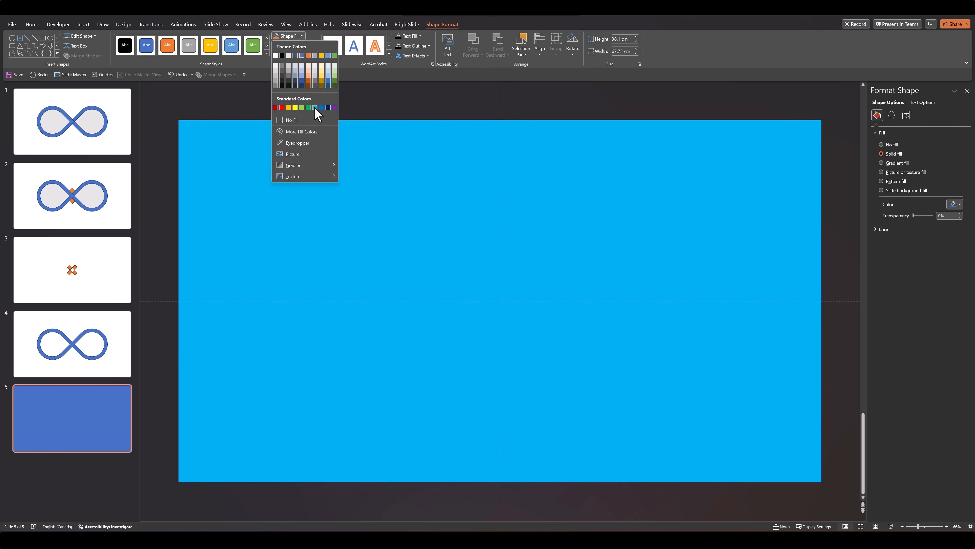
left_click(315, 107)
left_click(300, 114)
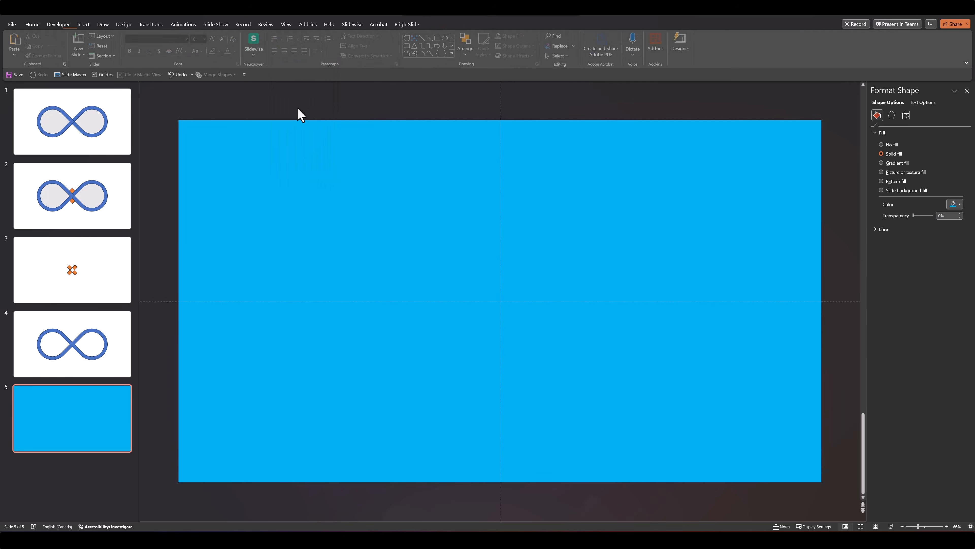
Copy the united infinity shape from slide 4 and paste it onto the blue rectangle on slide 5
left_click(96, 338)
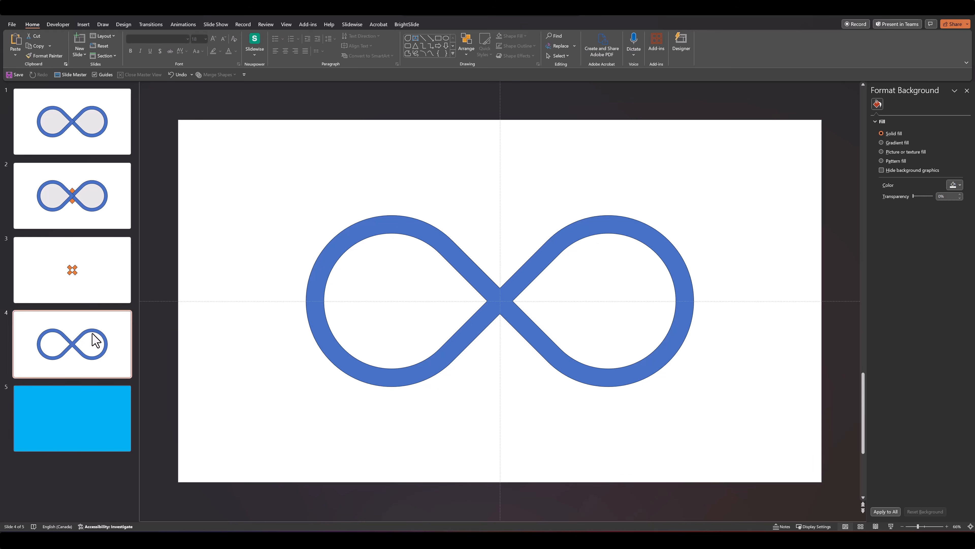
left_click(381, 231)
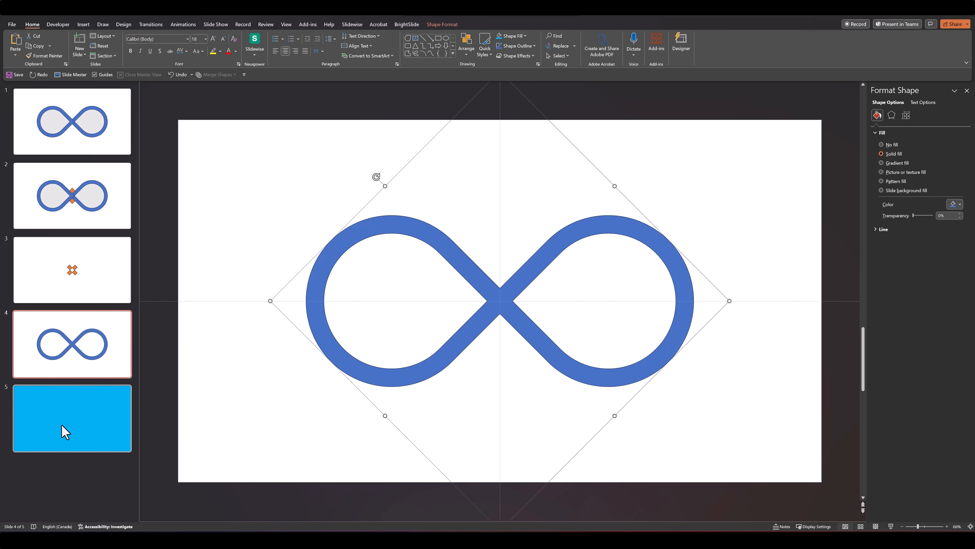
left_click(66, 431)
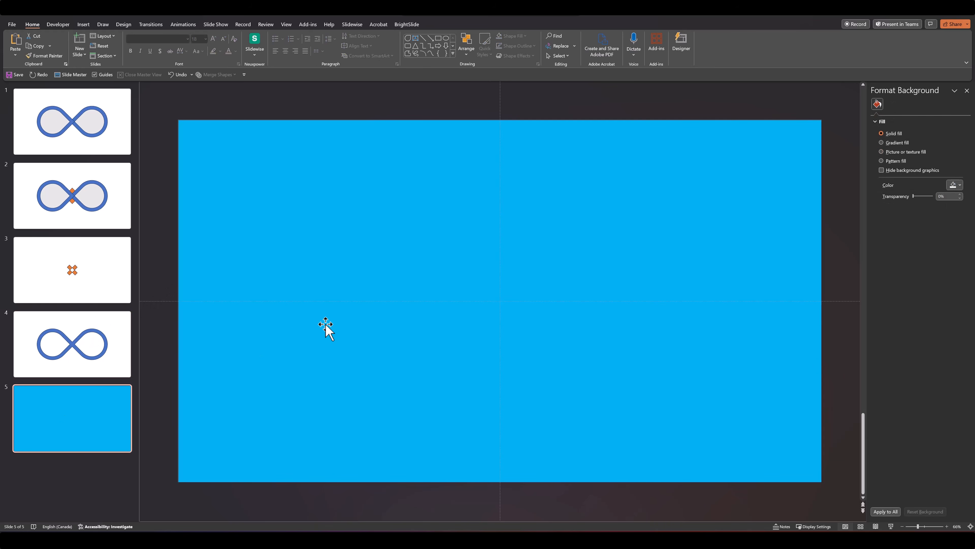
key("ctrl+v")
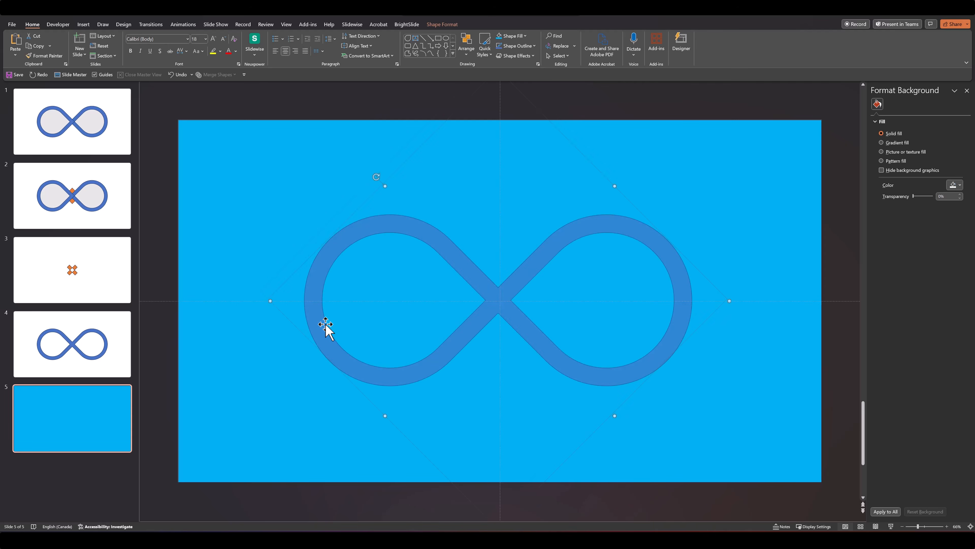
left_click(165, 248)
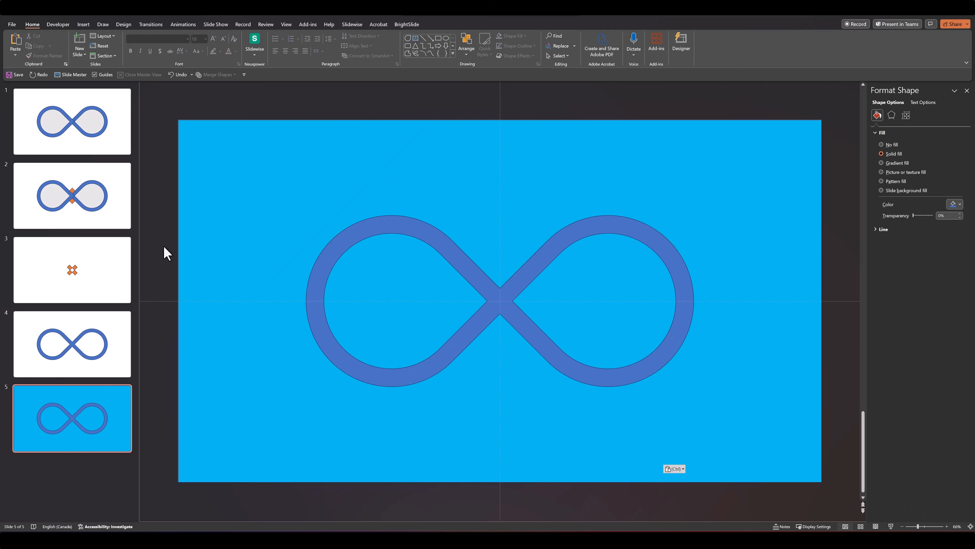
Subtract the infinity shape from the full-slide light blue rectangle to cut an infinity-shaped opening
left_click(211, 230)
left_click(327, 258, "shift")
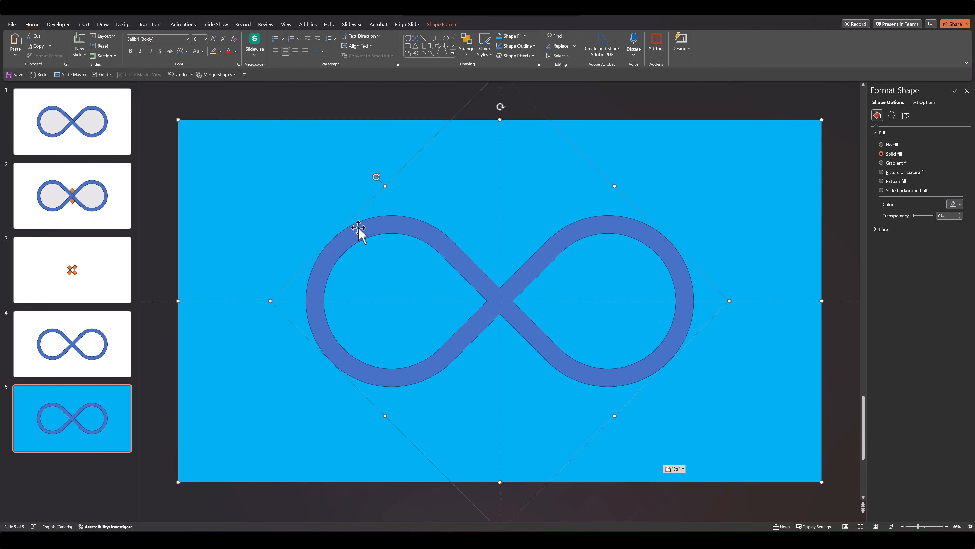
left_click(441, 24)
left_click(85, 56)
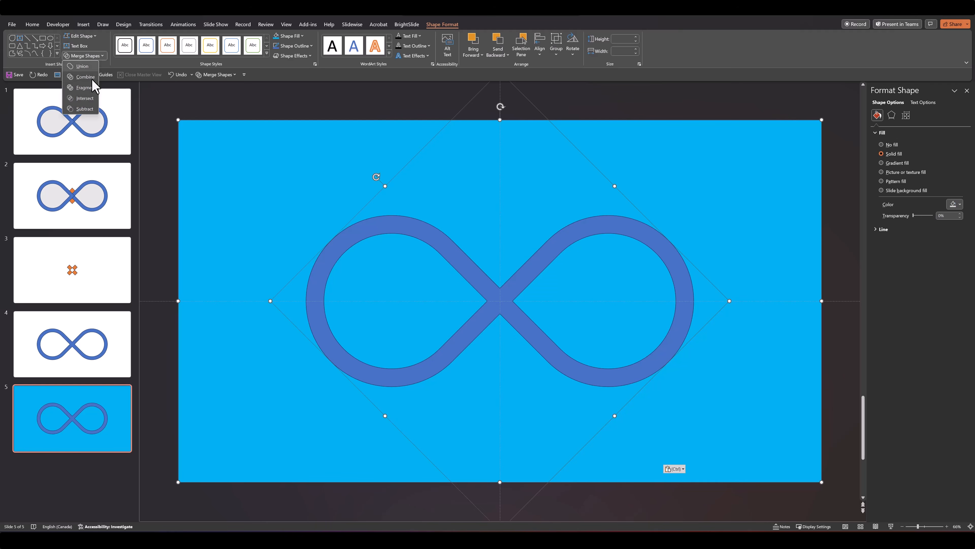
left_click(83, 108)
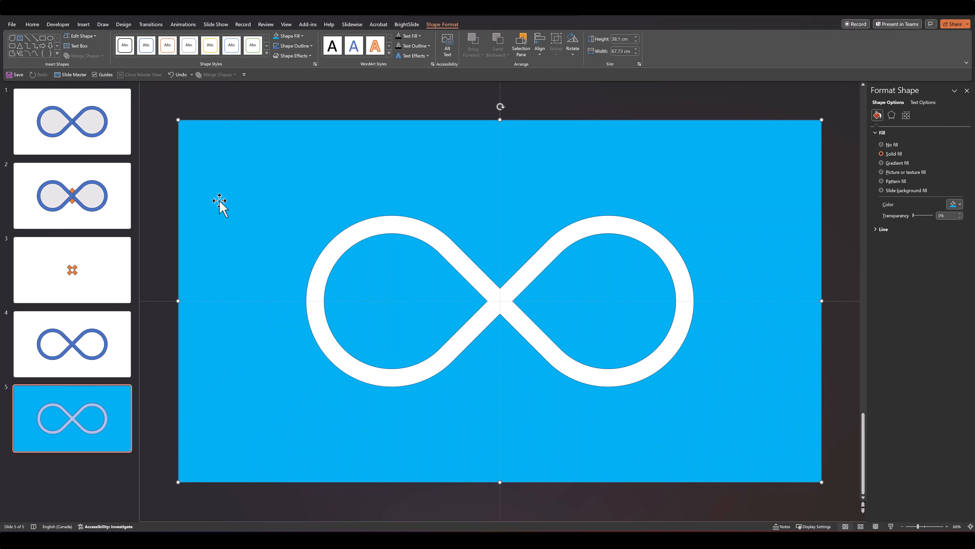
left_click(174, 246)
Try shifting the cut-out rectangle sideways, and undo the move
left_click_drag(221, 229, 255, 231)
key("ctrl+z")
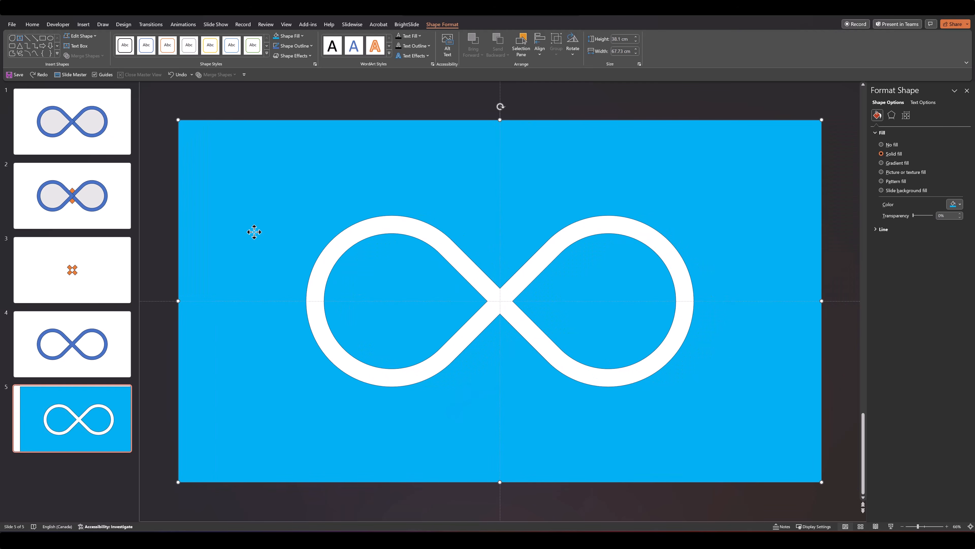
left_click(175, 262)
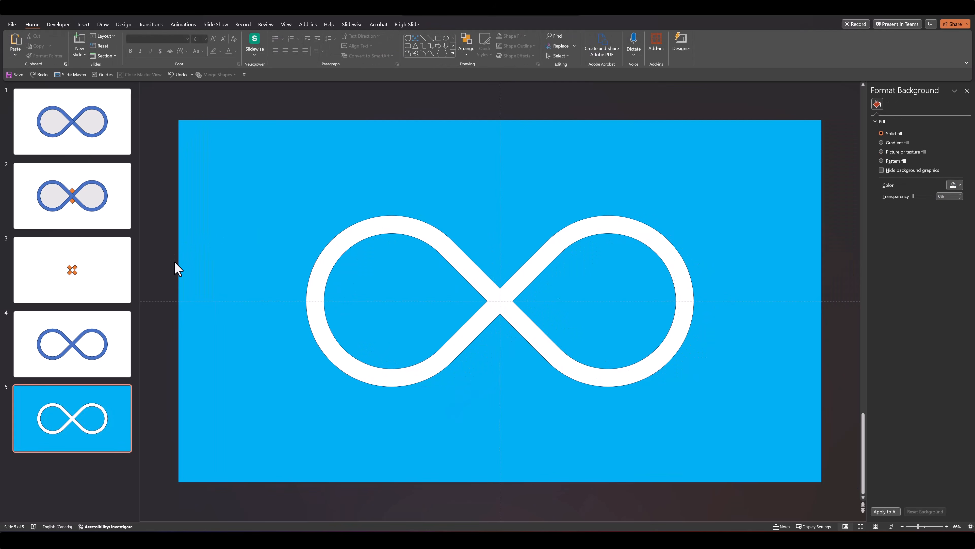
Duplicate slide 5 and draw a circle about 4.4 cm wide centred on the leftmost point of the copy's infinity track
right_click(68, 409)
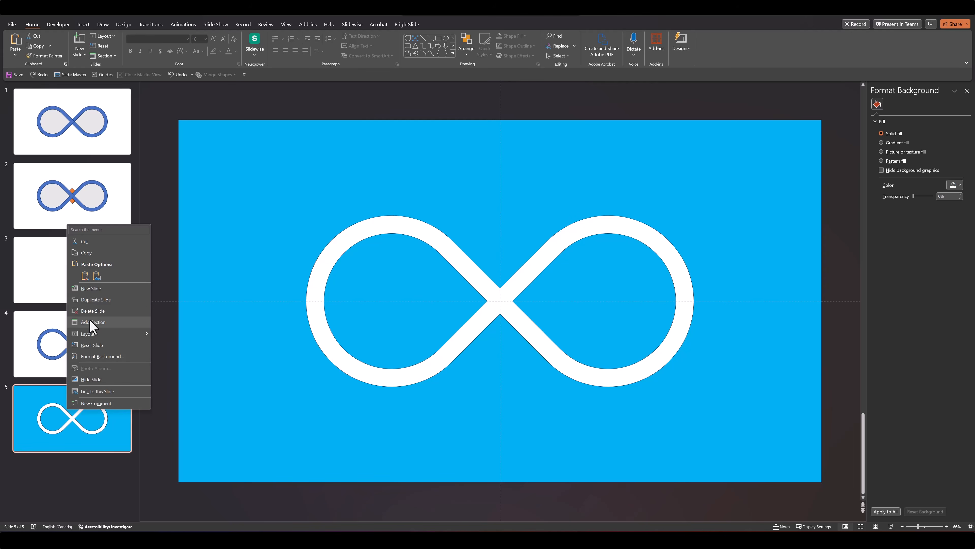
left_click(96, 300)
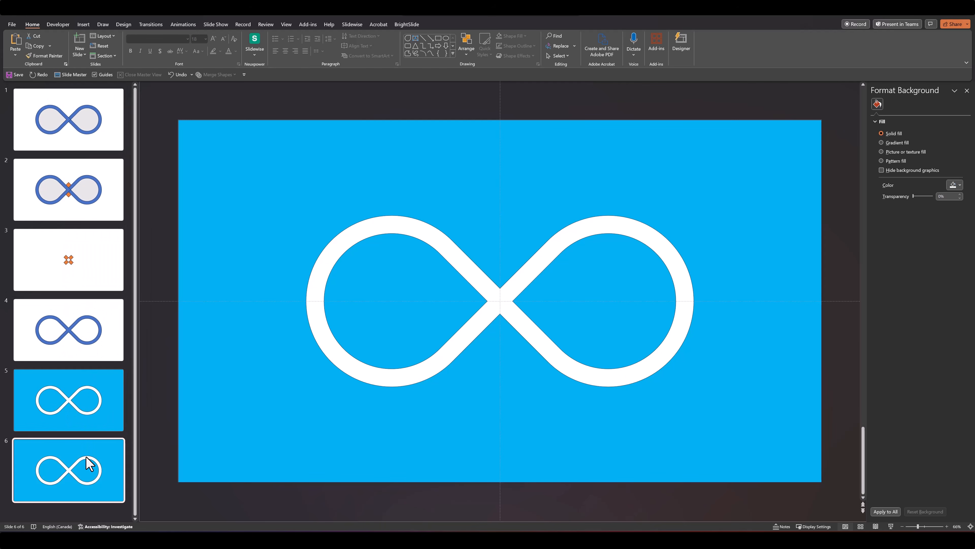
left_click(446, 39)
left_click_drag(292, 277, 336, 323)
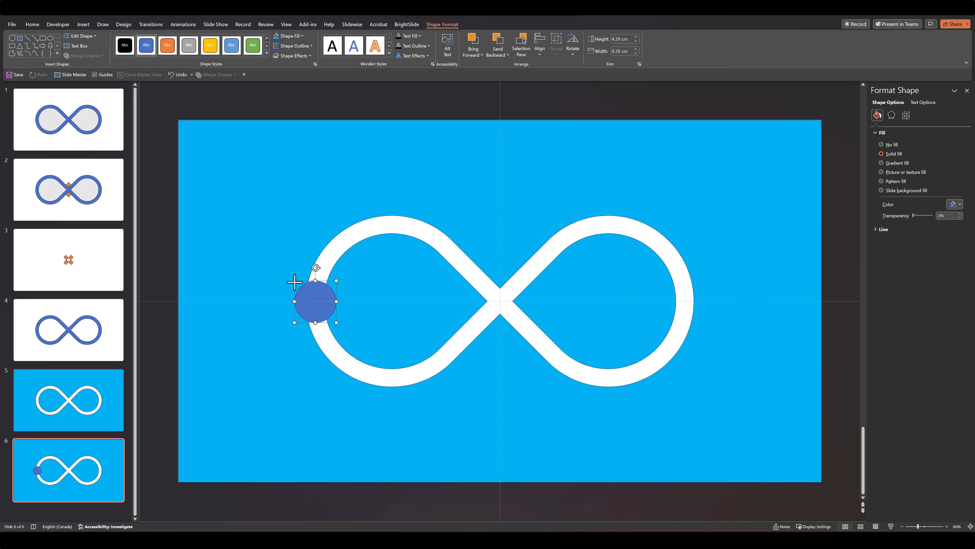
Remove the circle's outline and fill it with the orange theme colour
left_click(300, 47)
left_click(295, 130)
left_click(293, 38)
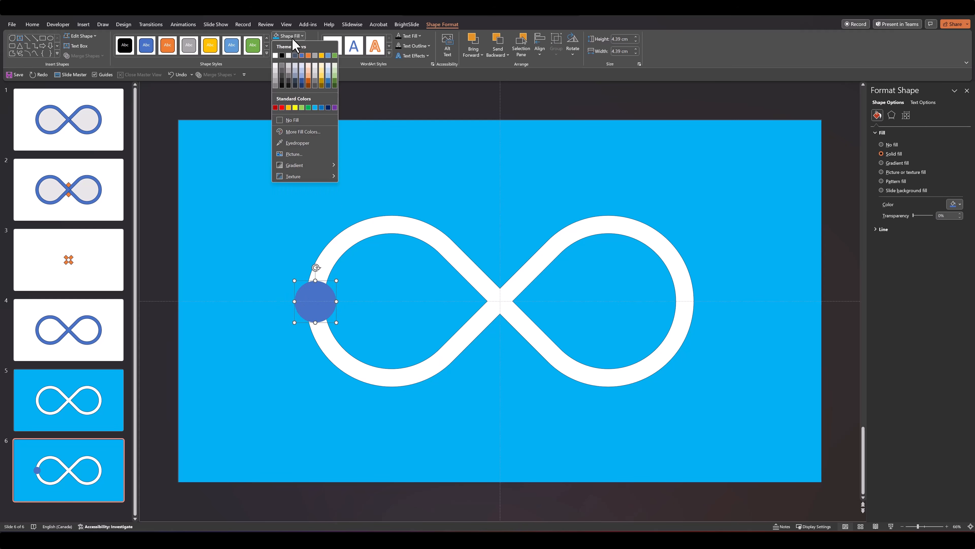
left_click(309, 55)
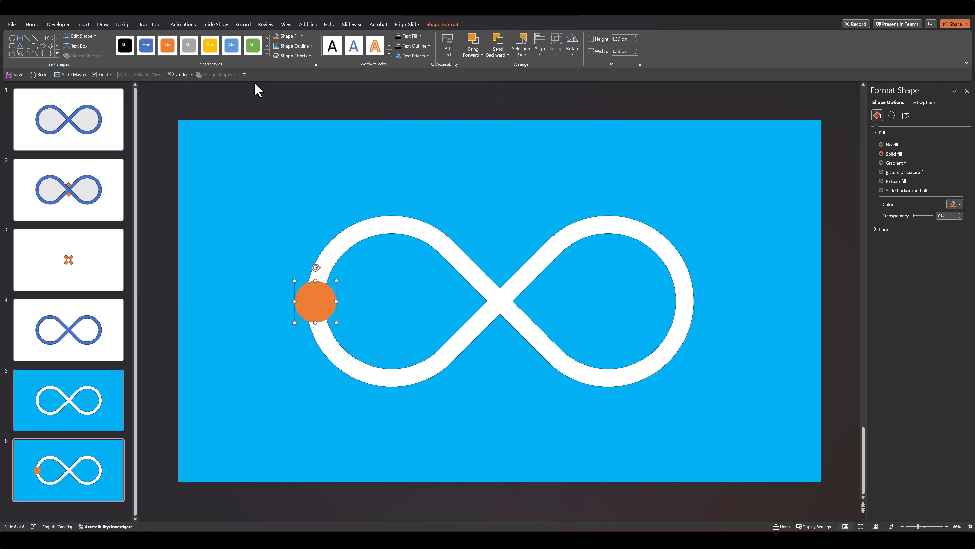
Add a Loops motion path to the orange circle and stretch it to the infinity track's full width and height
left_click(183, 25)
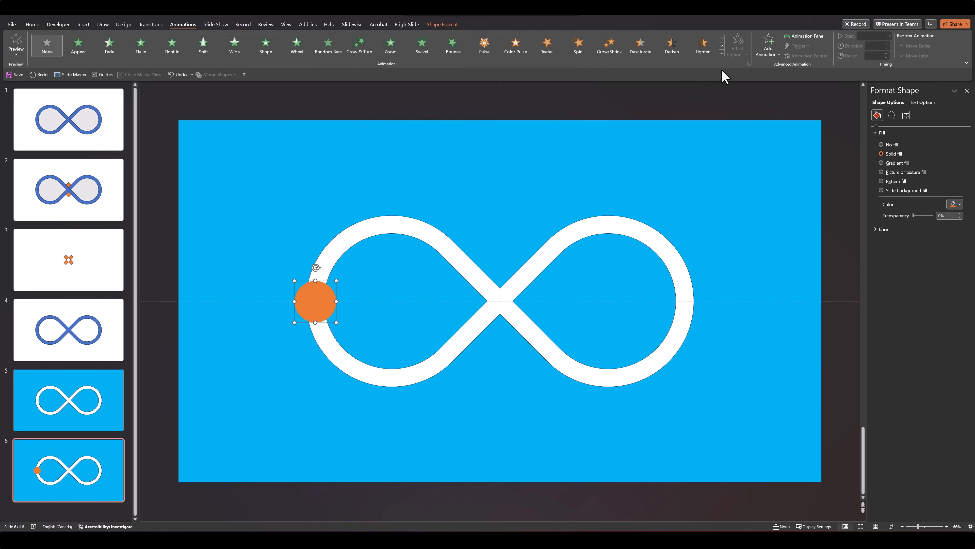
left_click(771, 56)
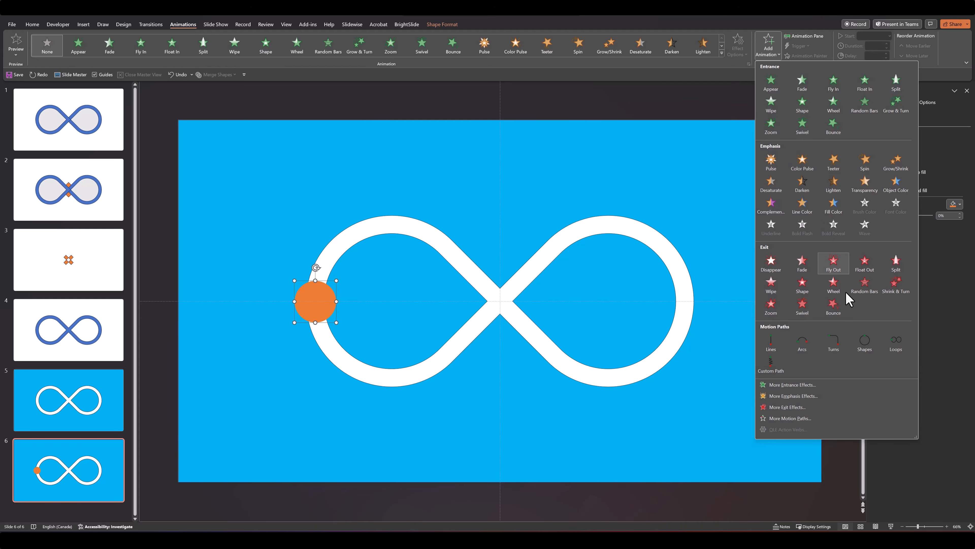
left_click(896, 344)
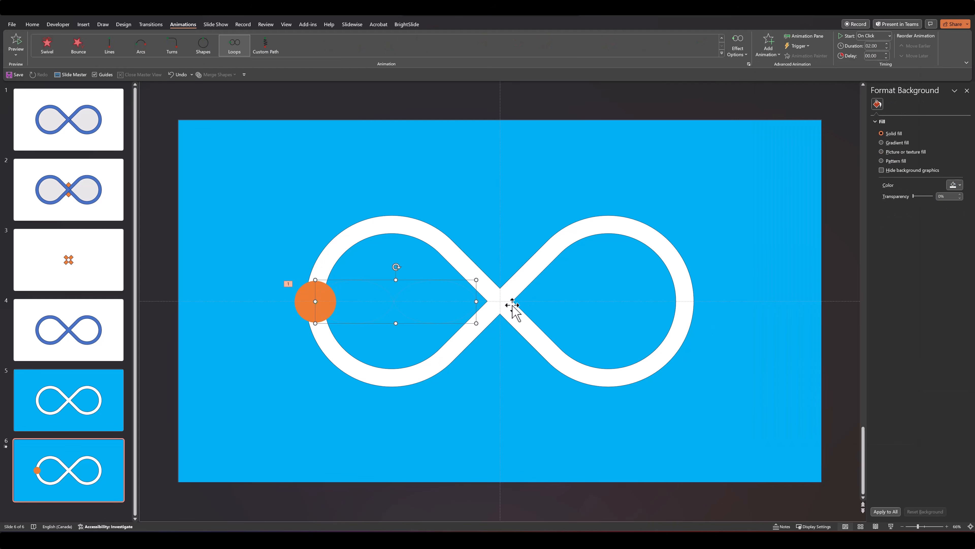
left_click_drag(477, 302, 564, 304)
left_click_drag(689, 301, 690, 301)
left_click_drag(501, 281, 501, 262)
left_click_drag(499, 222, 499, 222)
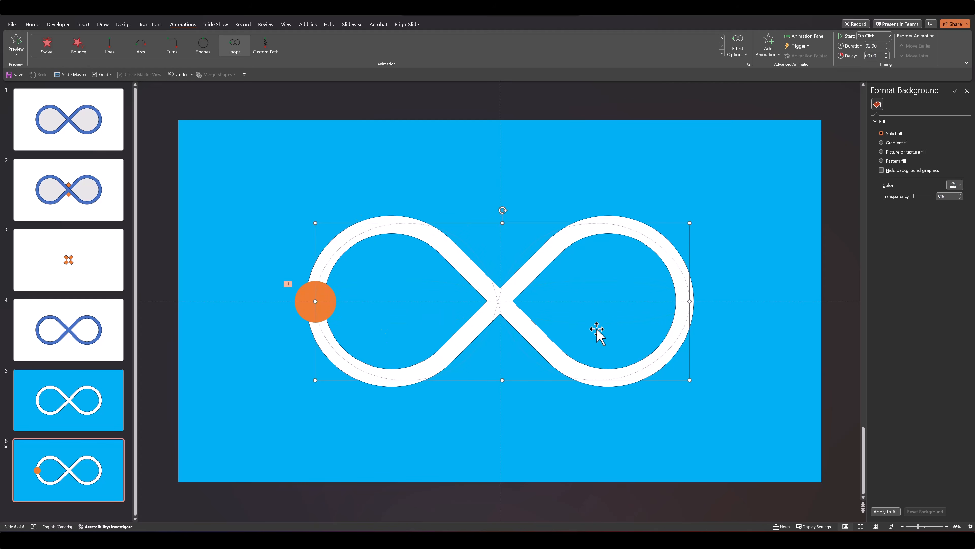
Show the list of slide animations and remove the circle's Loops motion path
left_click(805, 36)
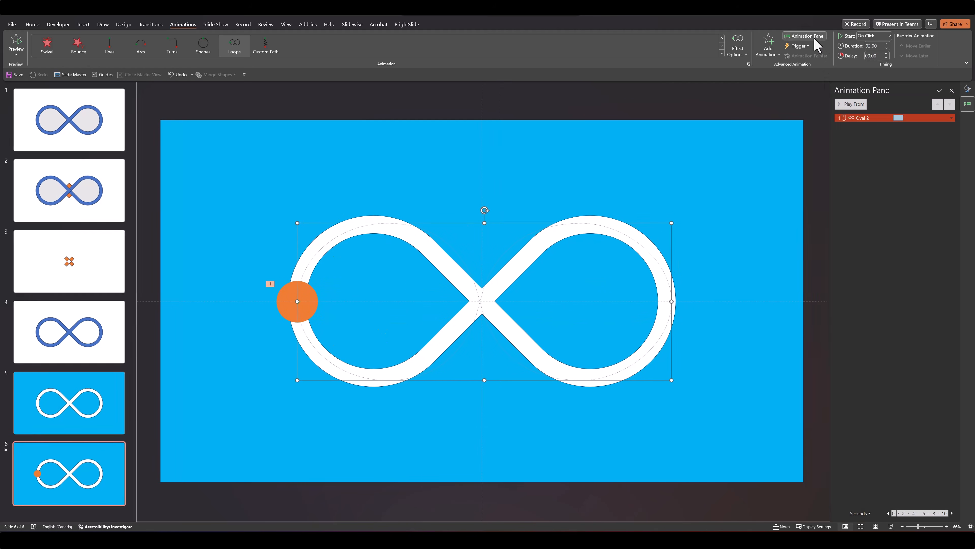
right_click(860, 119)
left_click(897, 183)
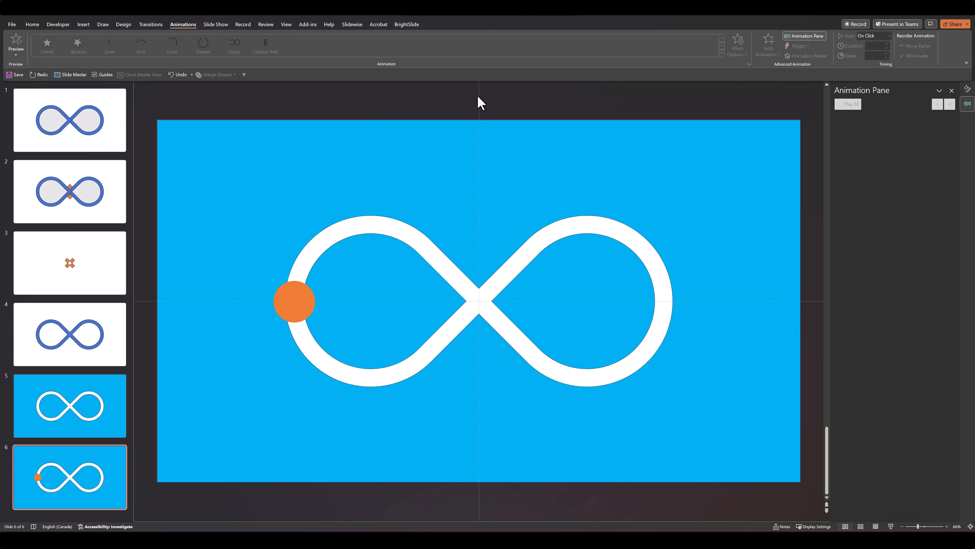
Add a Custom Path animation of type Curve to the orange circle, tracing the whole infinity track back to the circle's centre
left_click(293, 292)
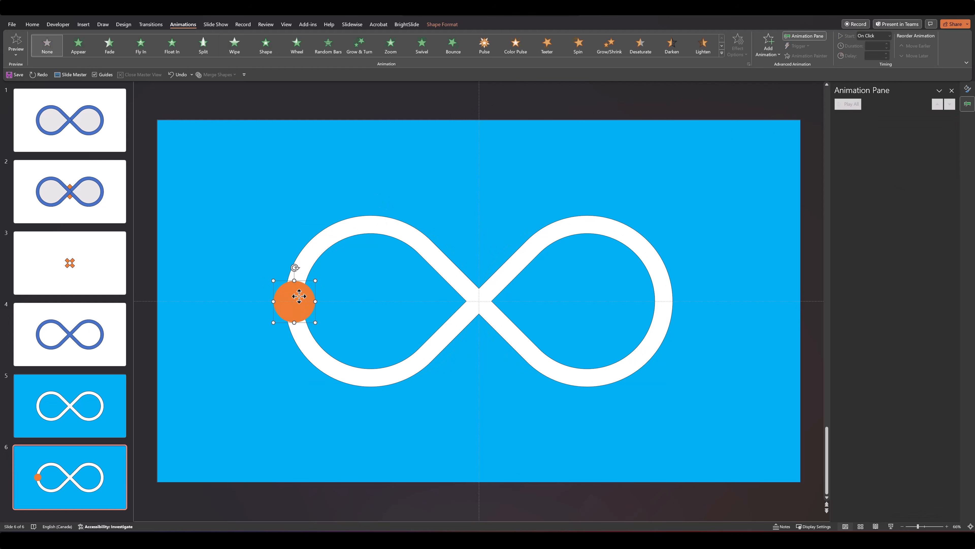
left_click(772, 55)
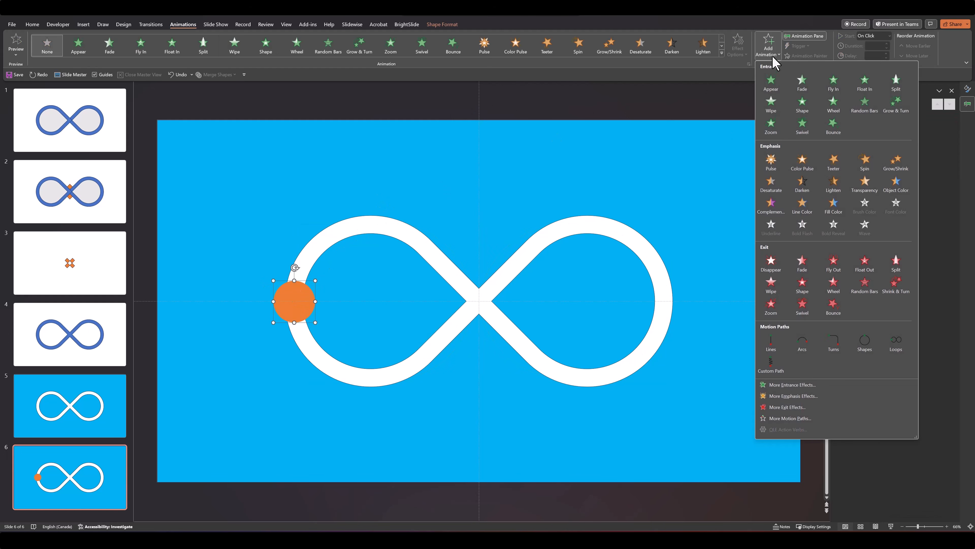
left_click(769, 370)
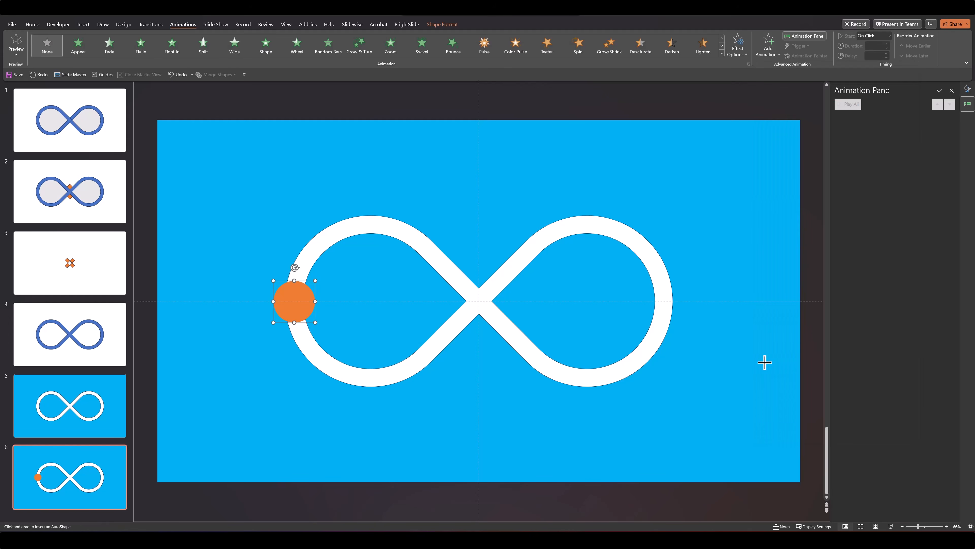
left_click(739, 54)
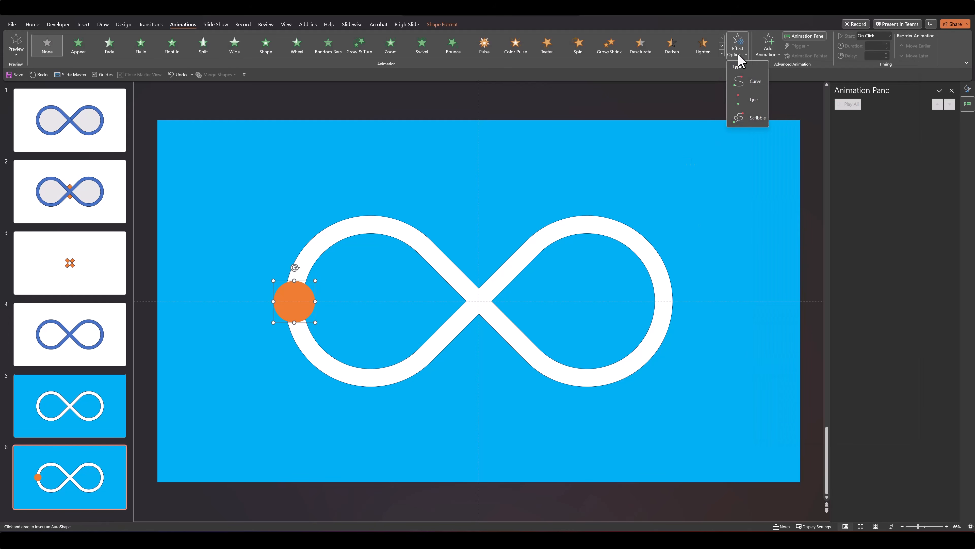
left_click(741, 85)
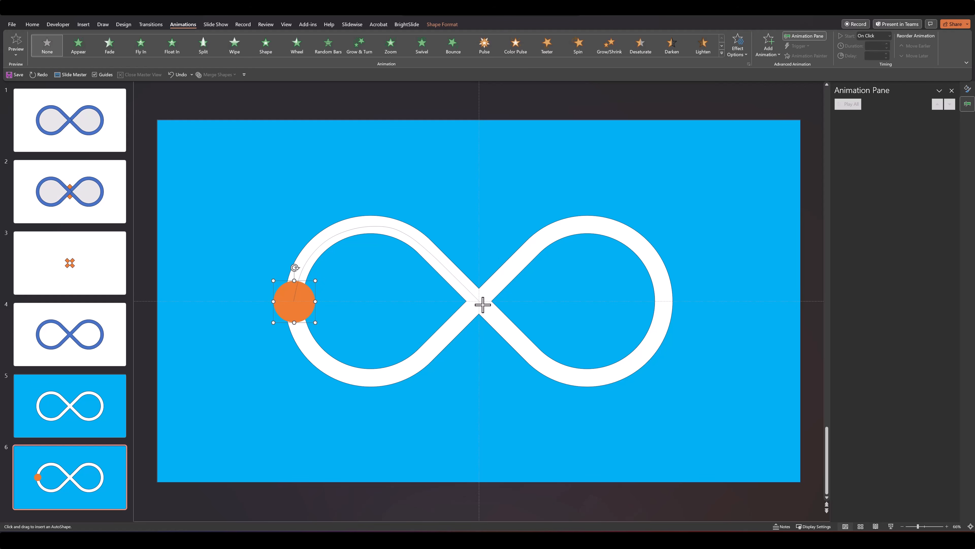
mouse_move(512, 331)
left_mouse_down()
mouse_move(574, 377)
mouse_move(629, 366)
mouse_move(660, 330)
mouse_move(664, 293)
mouse_move(654, 263)
left_mouse_up()
mouse_move(606, 230)
left_mouse_down()
mouse_move(543, 238)
mouse_move(449, 330)
left_mouse_up()
left_click_drag(383, 374, 335, 369)
left_click_drag(297, 305, 293, 301)
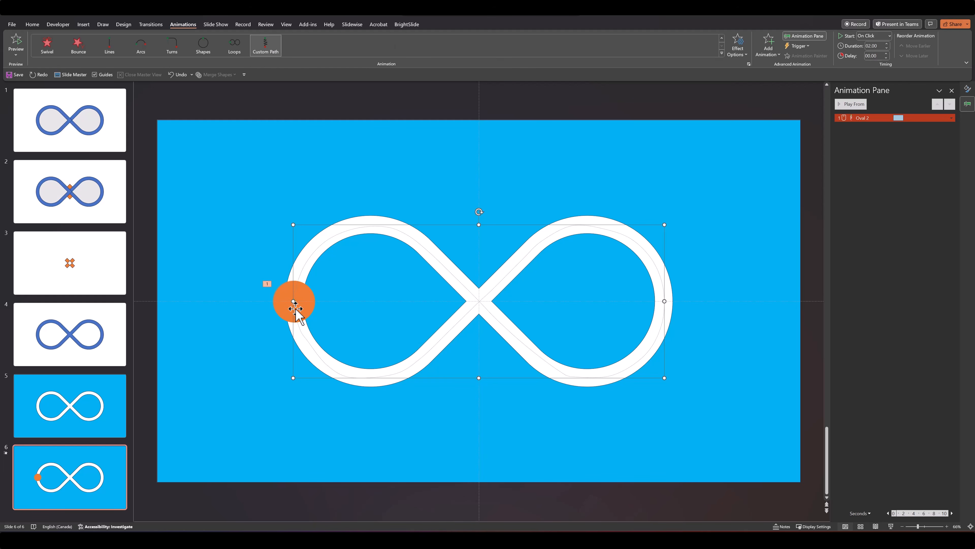
Nudge a motion-path point on the right loop's upper curve, delete the second point below the circle on the left loop, and preview
right_click(553, 227)
left_click(569, 231)
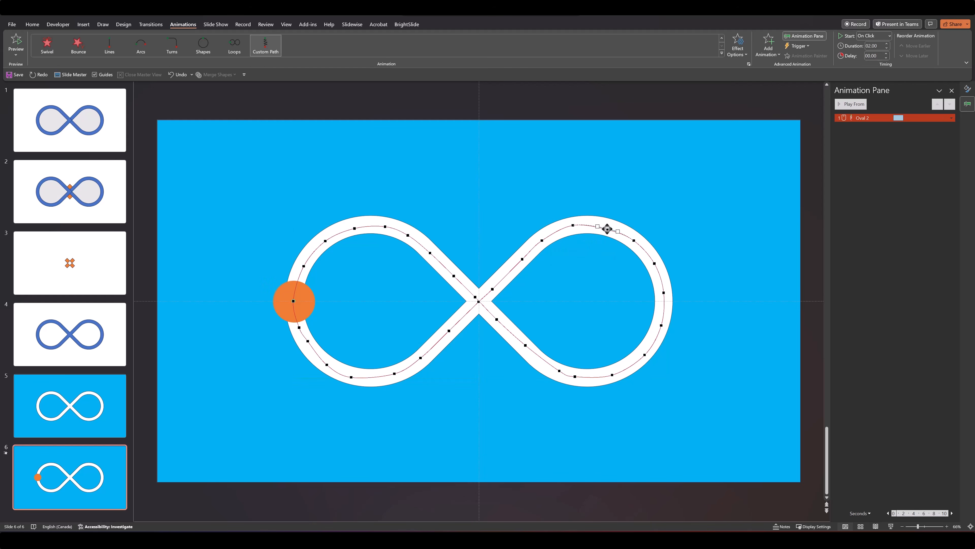
left_click_drag(607, 228, 609, 228)
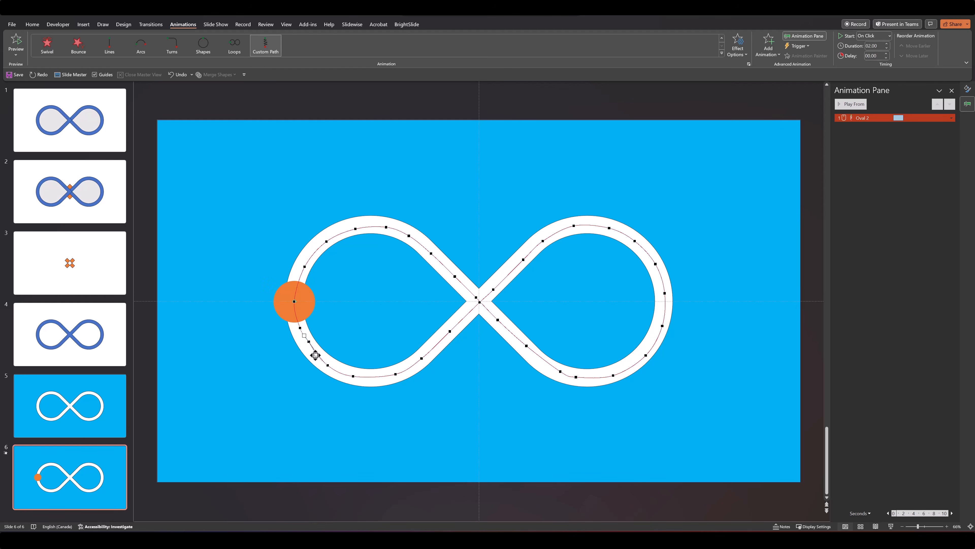
right_click(310, 343)
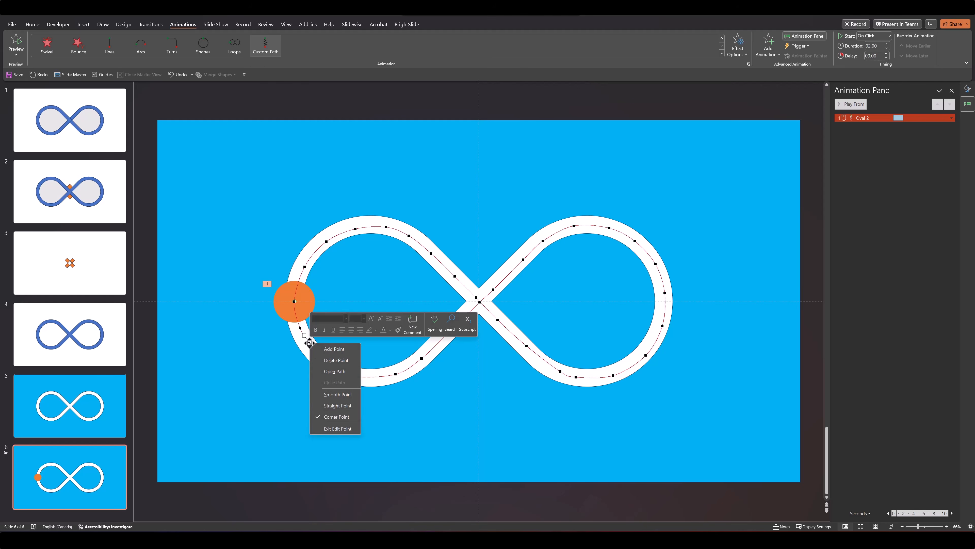
left_click(330, 357)
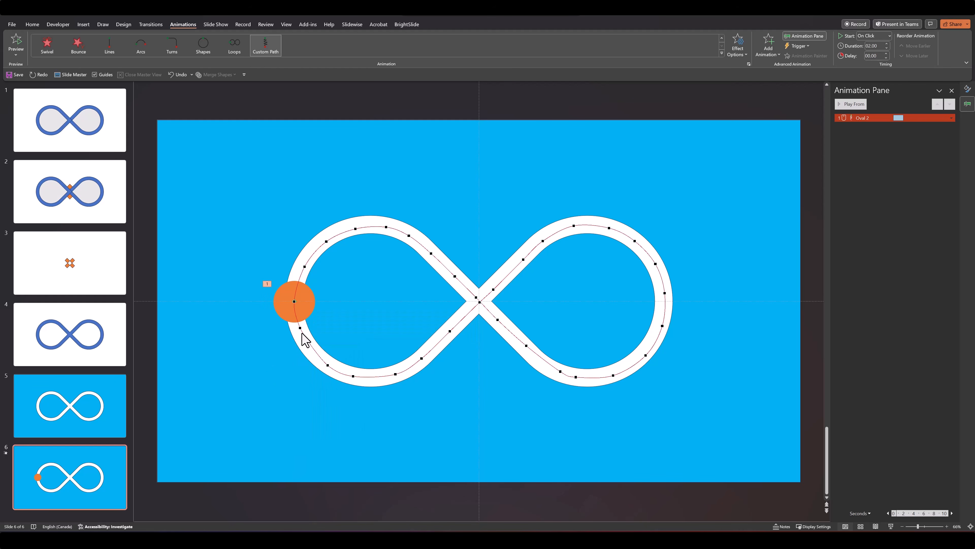
left_click(770, 133)
left_click(850, 104)
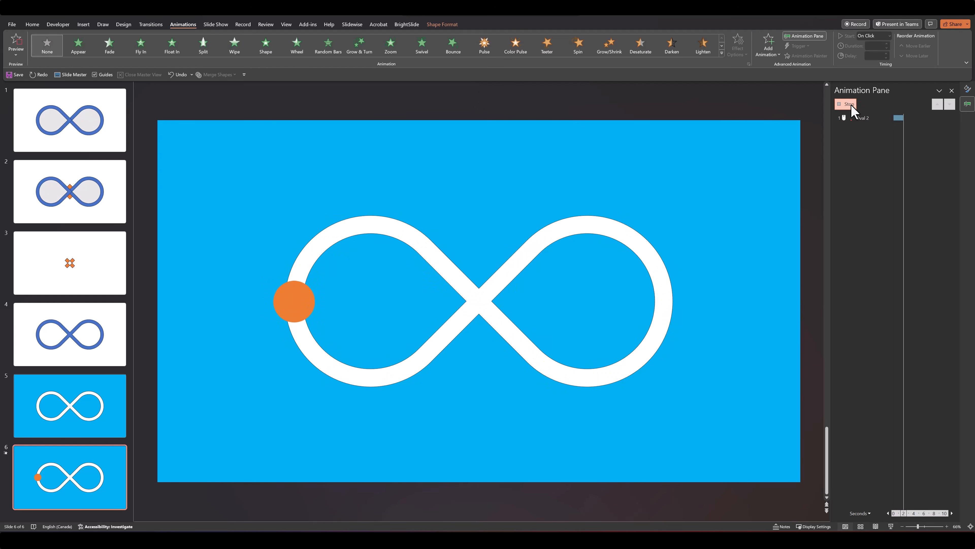
Set the circle's path animation to start With Previous with a duration of 04.00 seconds, and preview it
left_click(857, 117)
right_click(866, 120)
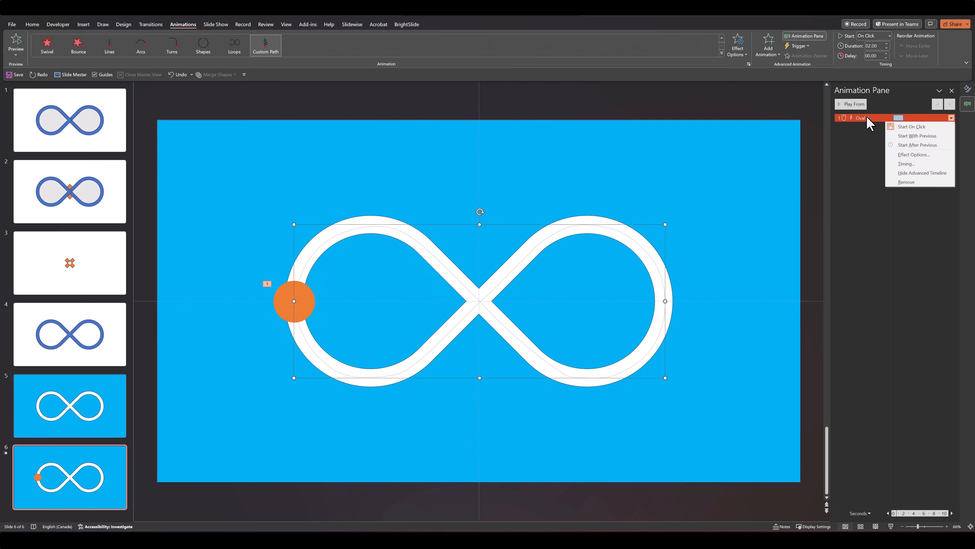
left_click(905, 138)
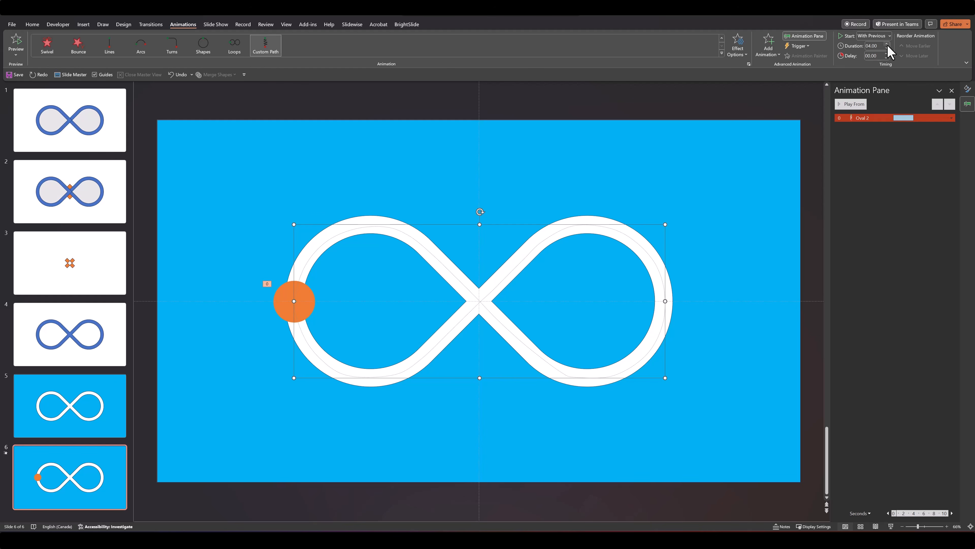
left_click(852, 104)
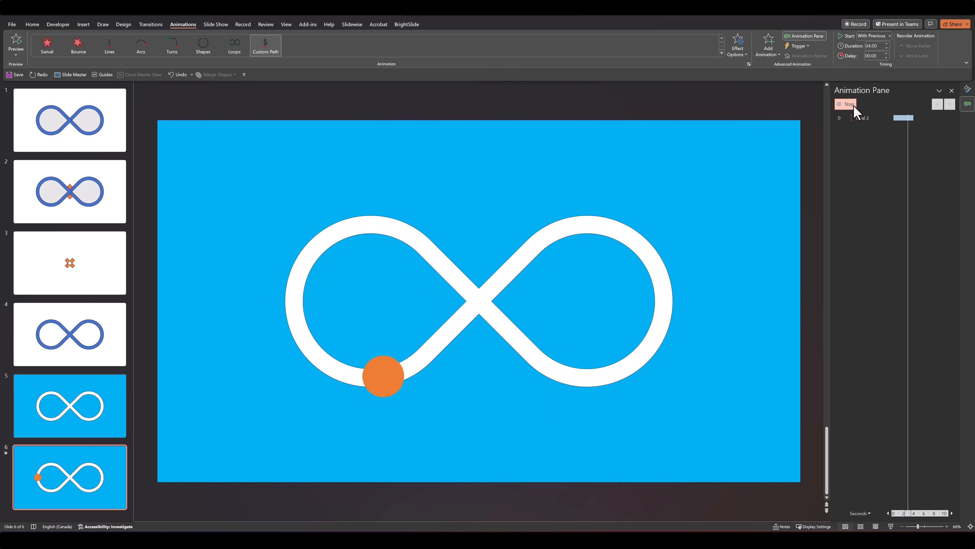
Set the smooth start and smooth end of the circle's path animation to 0 sec, and preview it
right_click(868, 118)
left_click(901, 154)
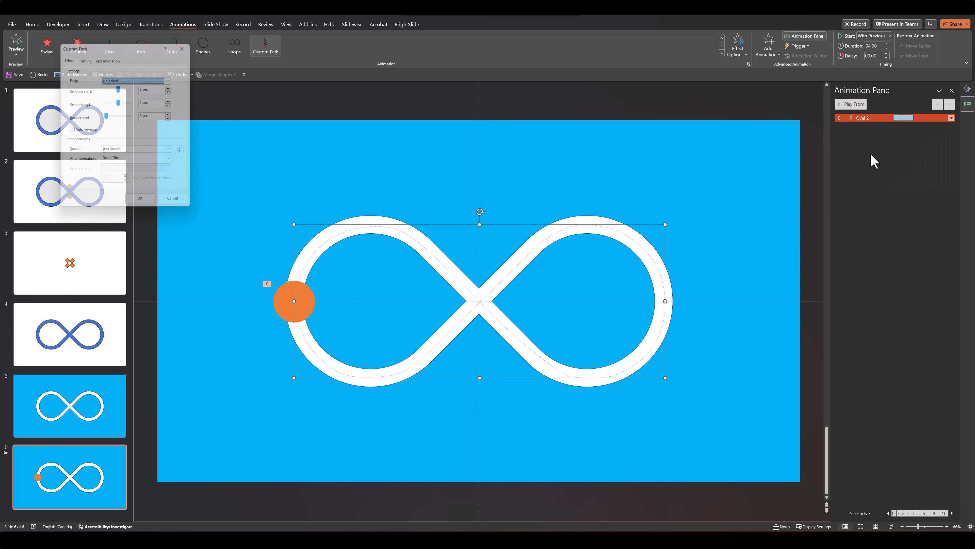
left_click_drag(120, 91, 101, 104)
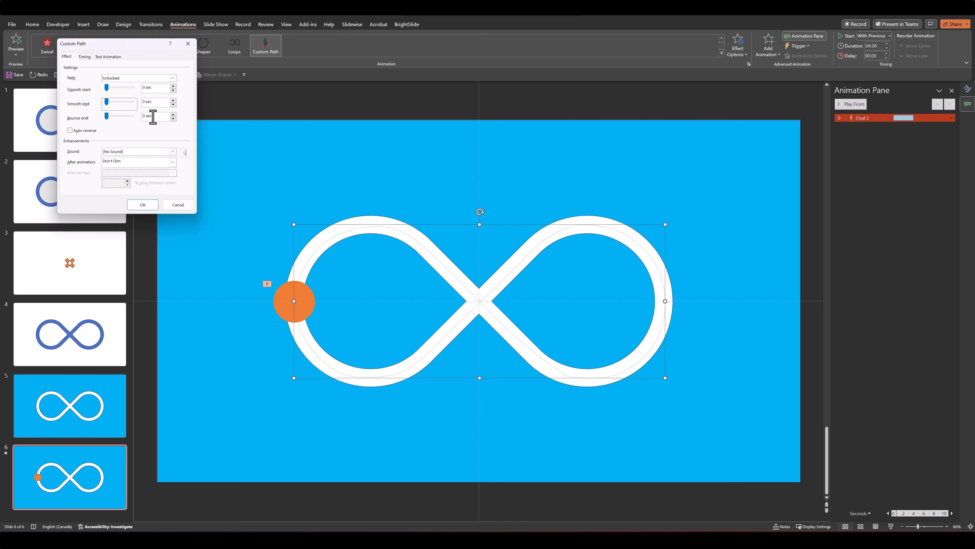
left_click(142, 204)
left_click(858, 105)
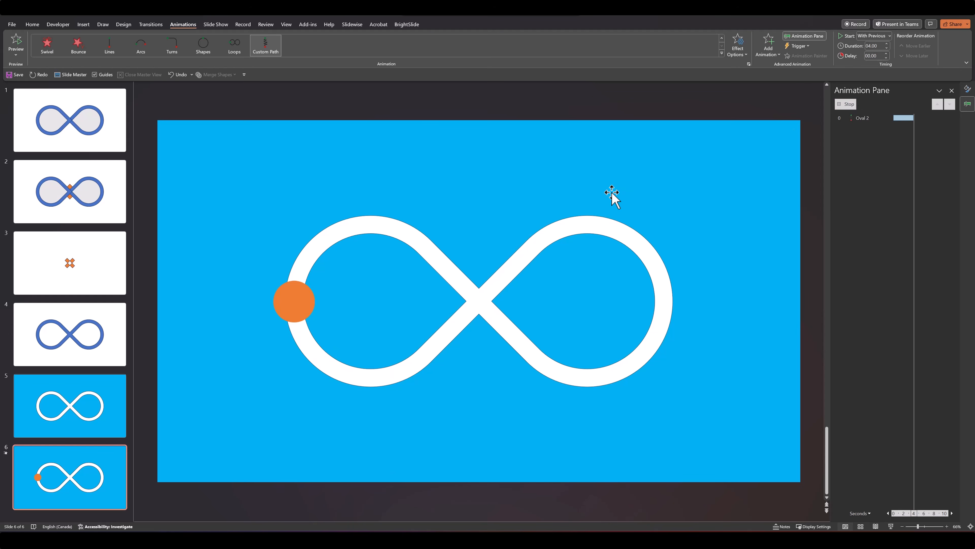
left_click(627, 292)
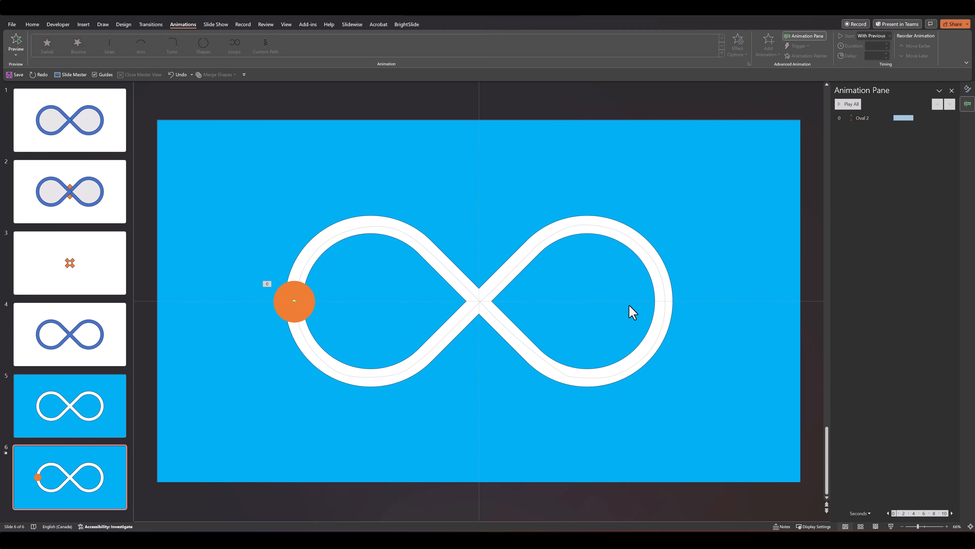
Bring the blue cut-out shape in front of the orange circle and check the animation in the slide show
left_click(507, 156)
right_click(507, 156)
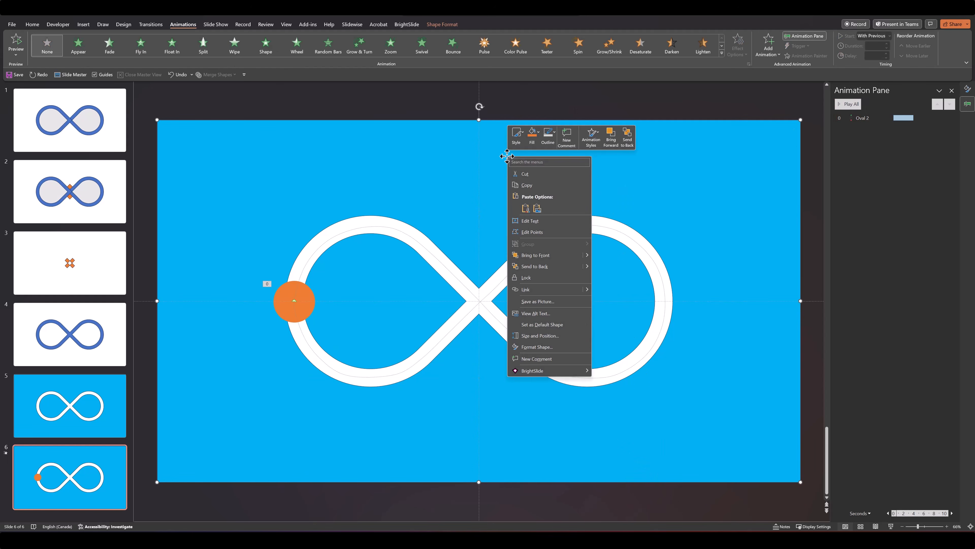
left_click(535, 255)
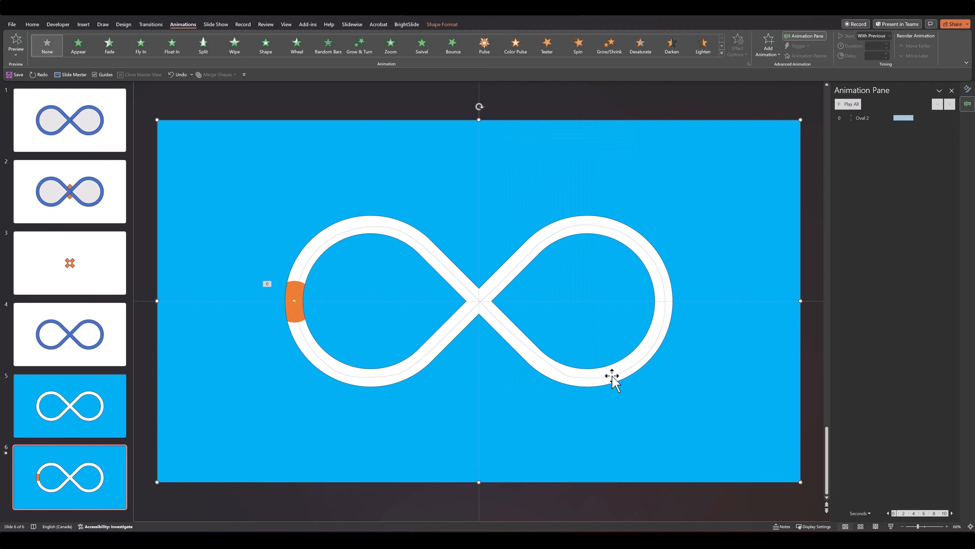
left_click(891, 526)
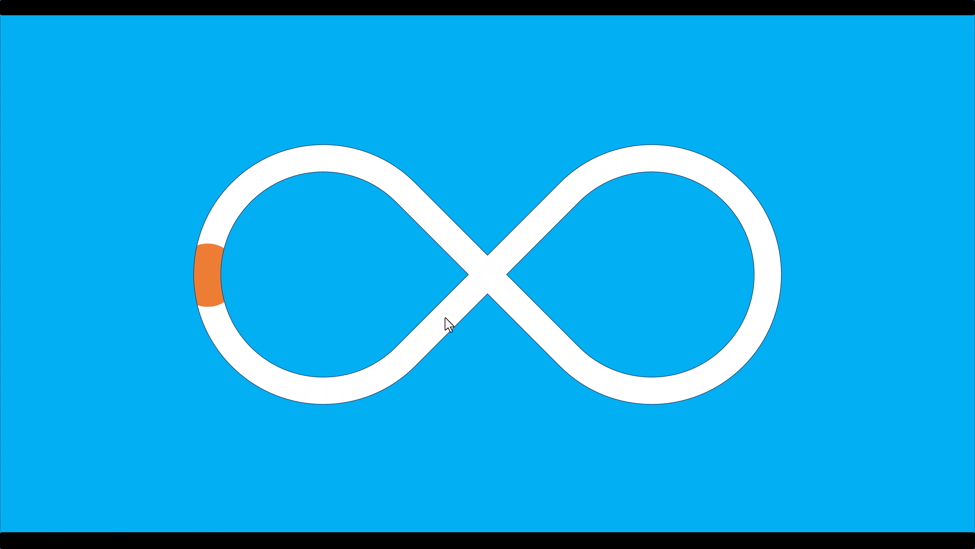
key("Escape")
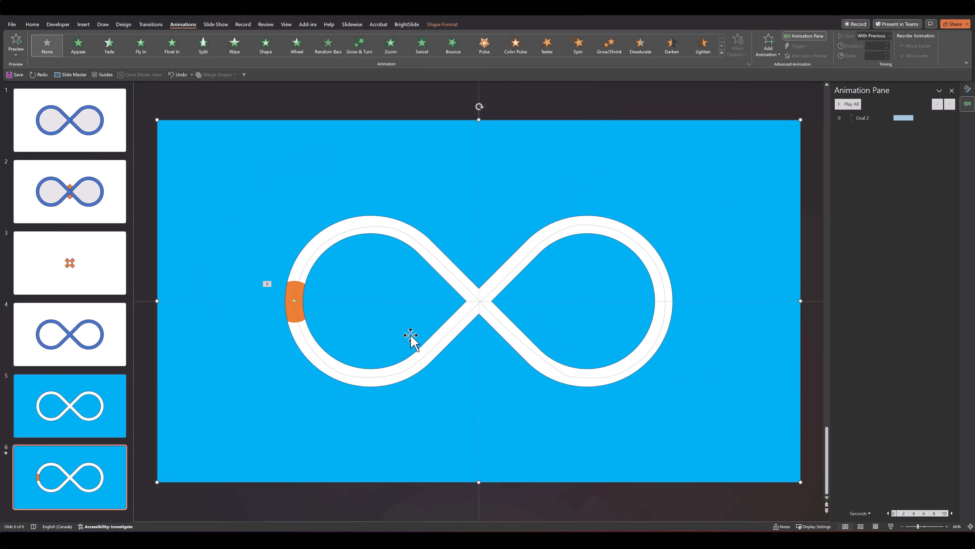
Duplicate slide 6 with the animated infinity track
left_click(50, 273)
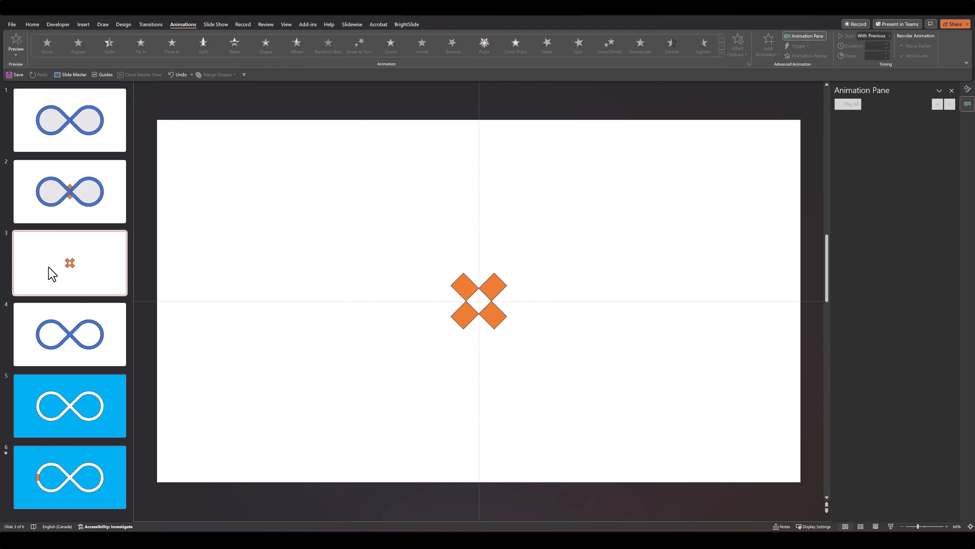
left_click(71, 497)
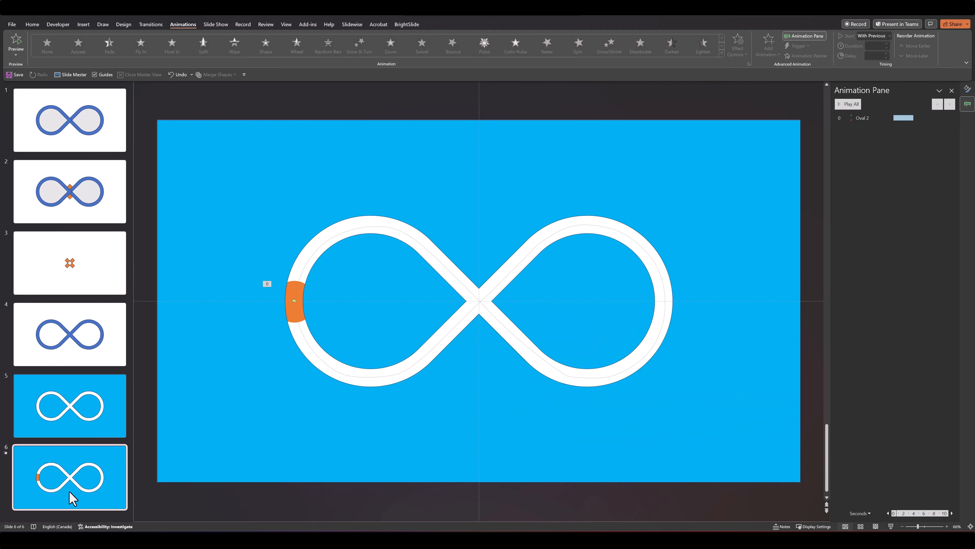
right_click(69, 492)
left_click(90, 382)
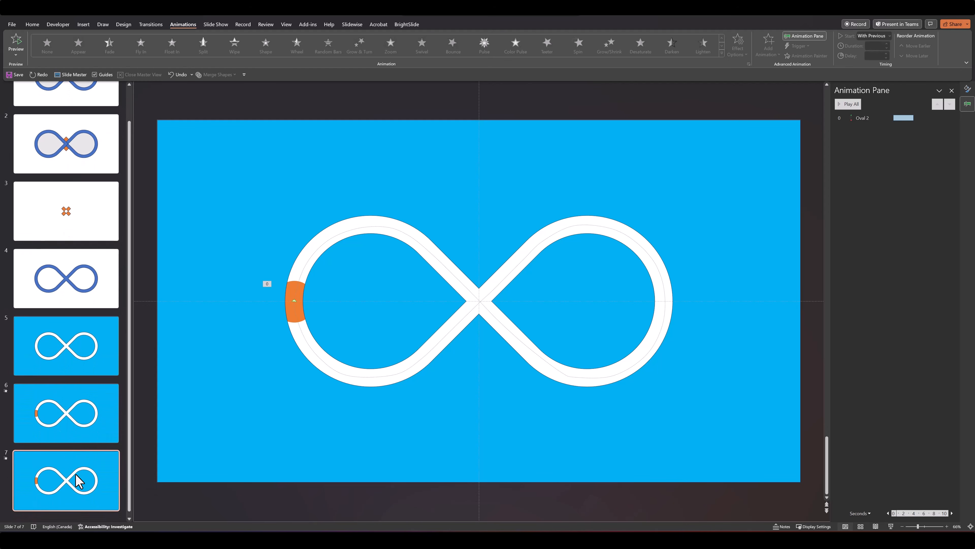
Copy the four orange crossing pieces from slide 3 and paste them onto slide 7
left_click(62, 216)
left_click_drag(382, 220, 573, 372)
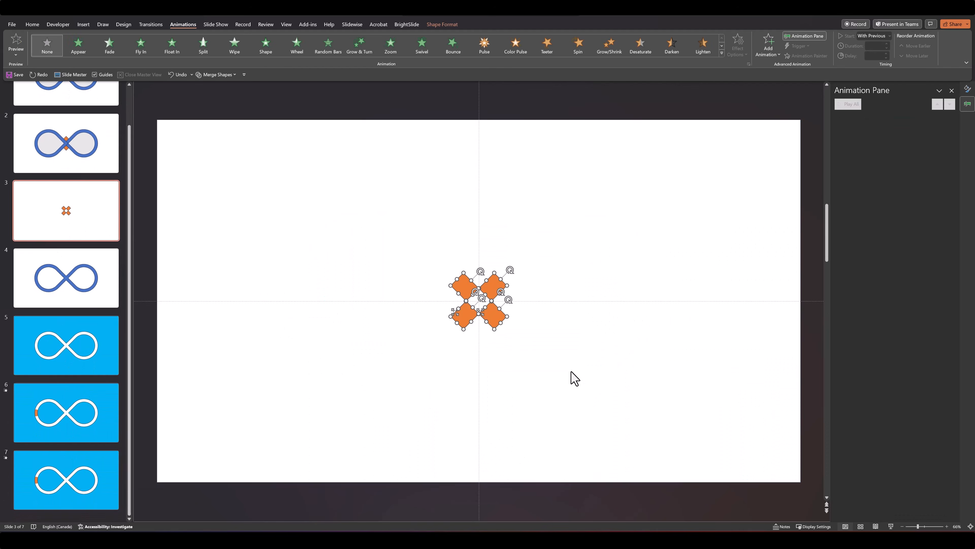
key("ctrl+c")
left_click(65, 496)
key("ctrl+v")
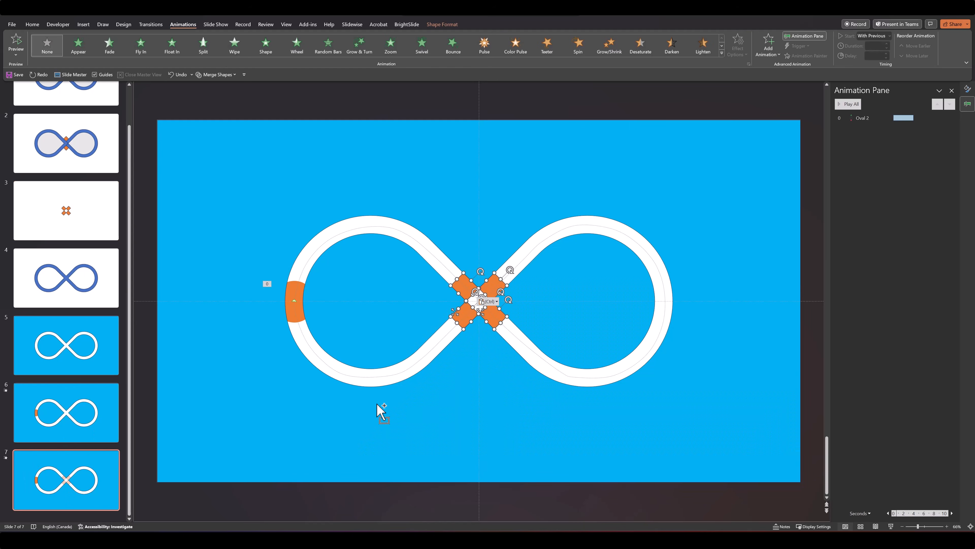
Fill the four pasted crossing pieces with the blue theme colour
left_click(434, 24)
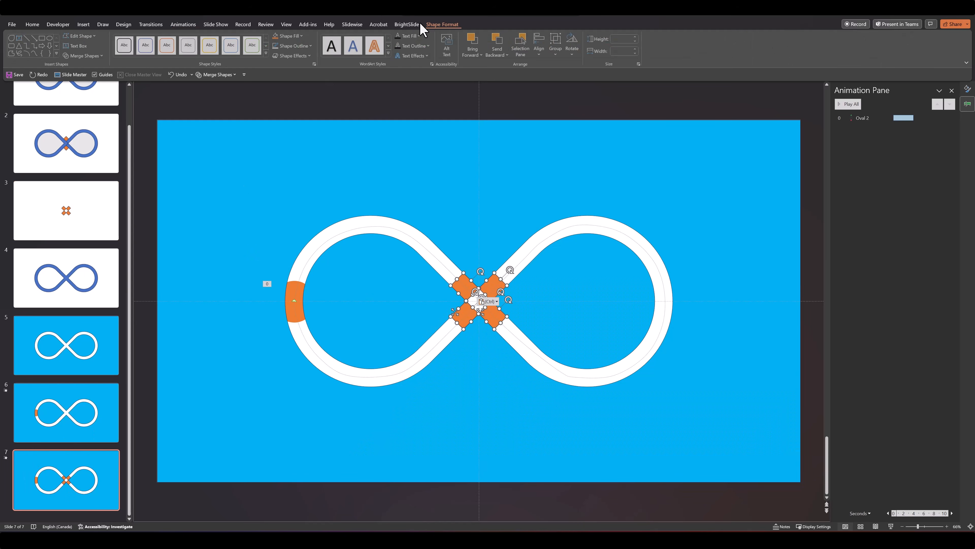
left_click(288, 35)
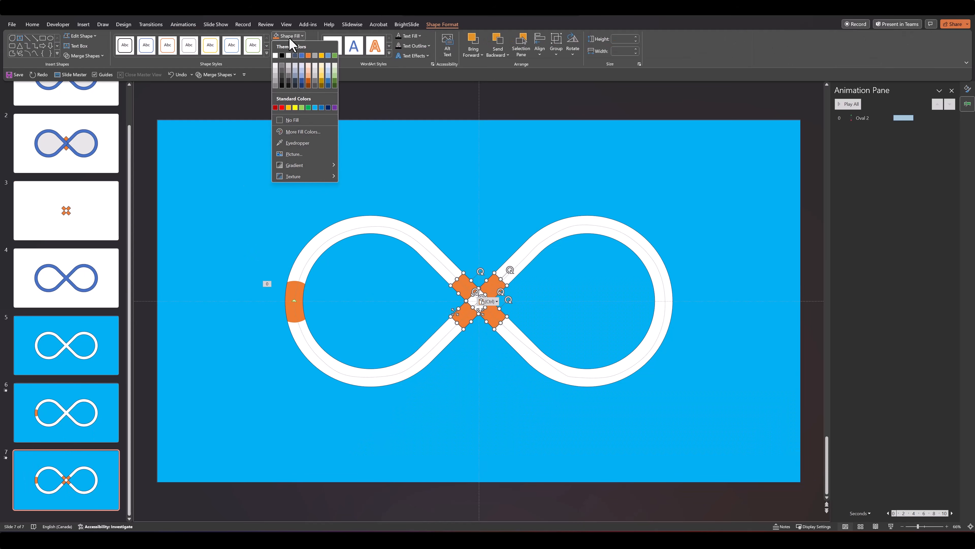
left_click(302, 56)
left_click(399, 116)
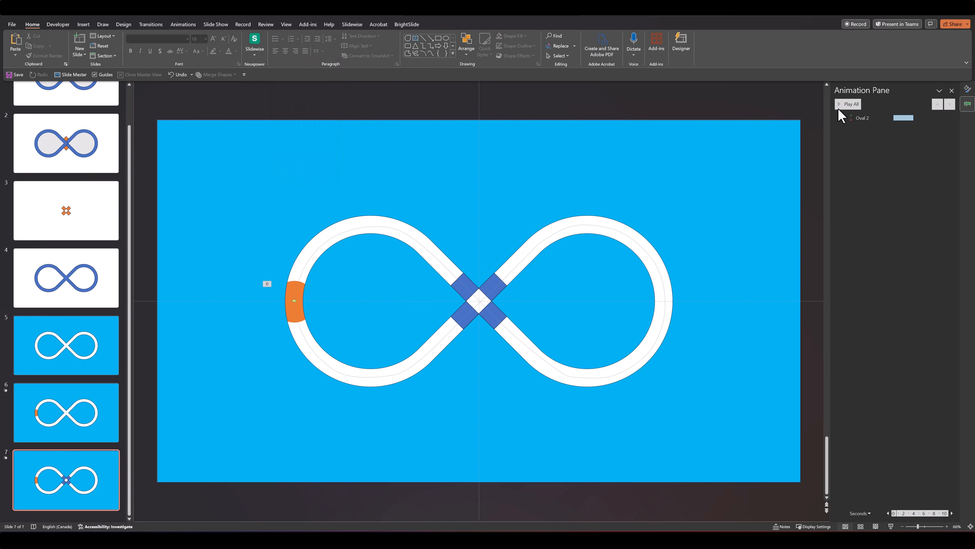
Preview slide 7's animation and examine the individual blue pieces around the crossing
left_click(845, 104)
left_click(495, 288)
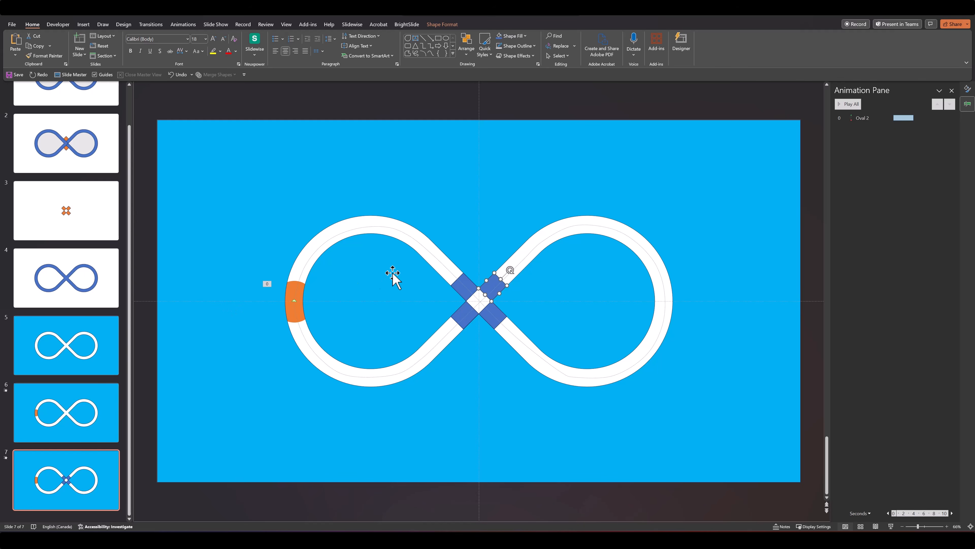
left_click(460, 311)
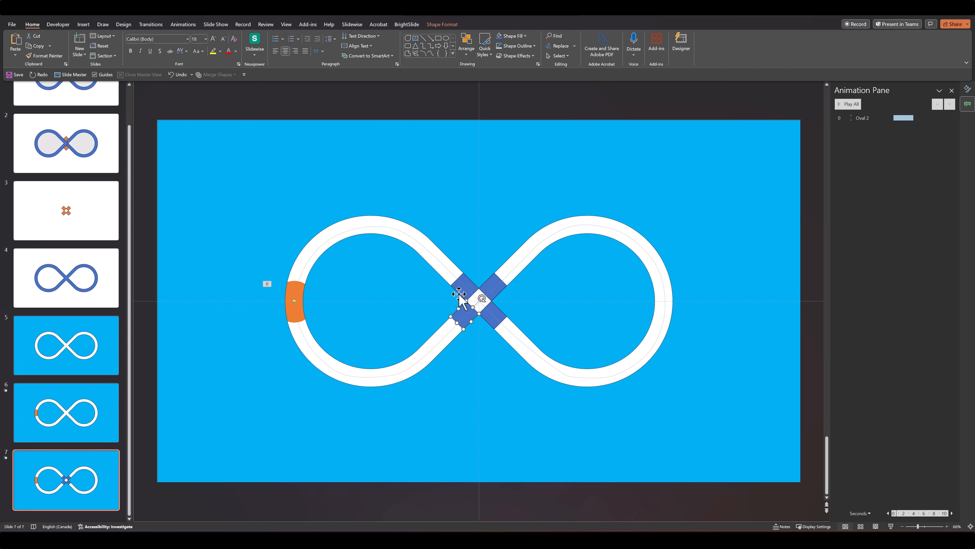
left_click(460, 290)
left_click(493, 320)
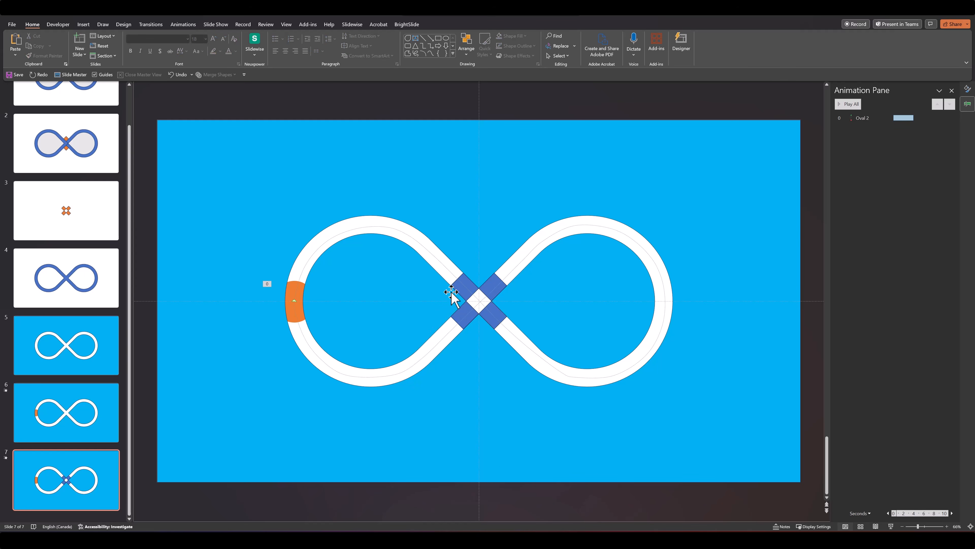
Group the upper-left and lower-right crossing pieces, and group the lower-left and upper-right pieces as a second pair
left_click(457, 287)
left_click(499, 319, "ctrl")
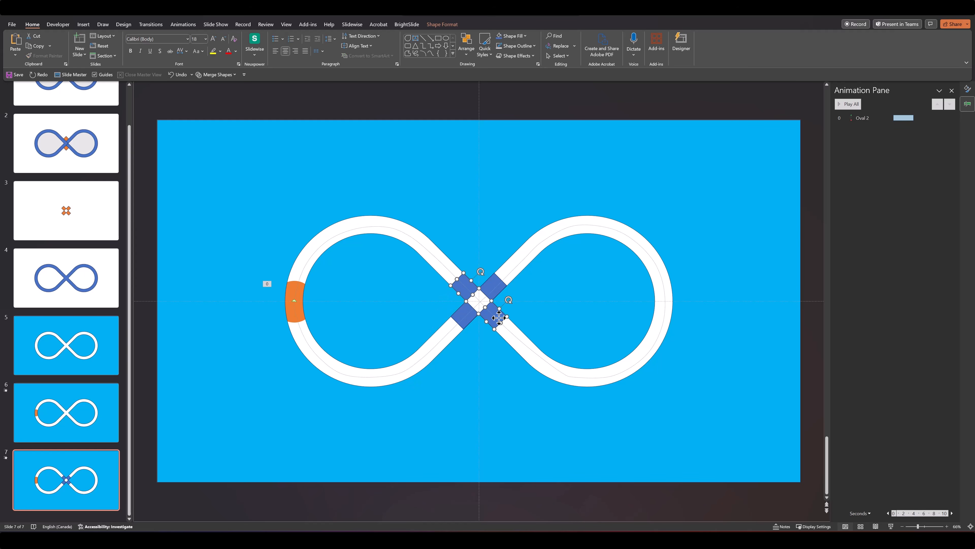
key("ctrl+g")
left_click(469, 321)
left_click(498, 289, "ctrl")
key("ctrl+g")
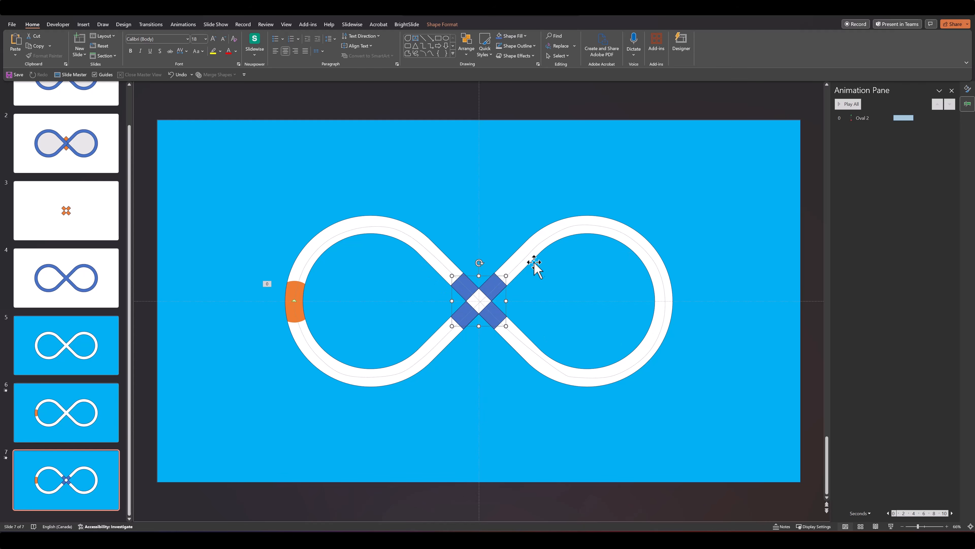
Add a Disappear exit animation to the group of upper-left and lower-right crossing pieces, starting With Previous
left_click(459, 264)
left_click(461, 288)
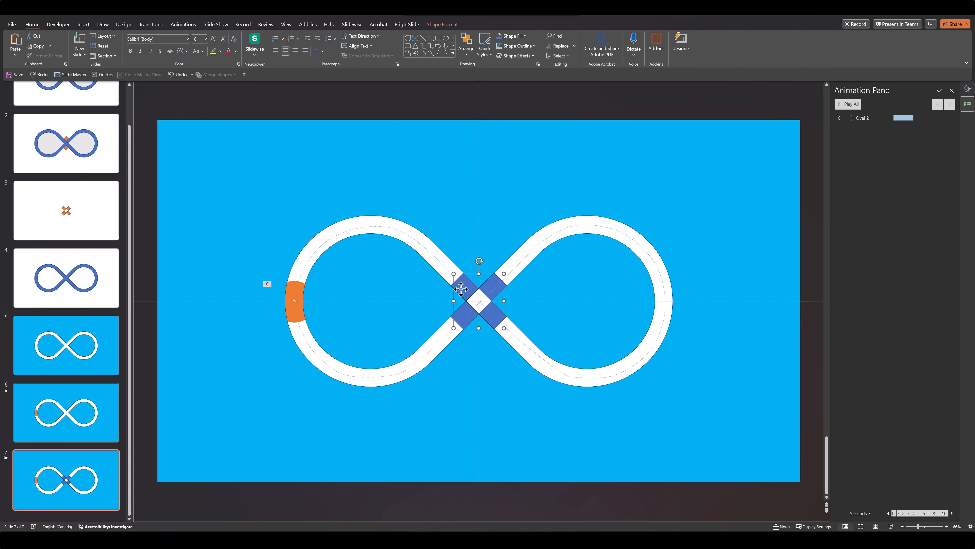
left_click(183, 25)
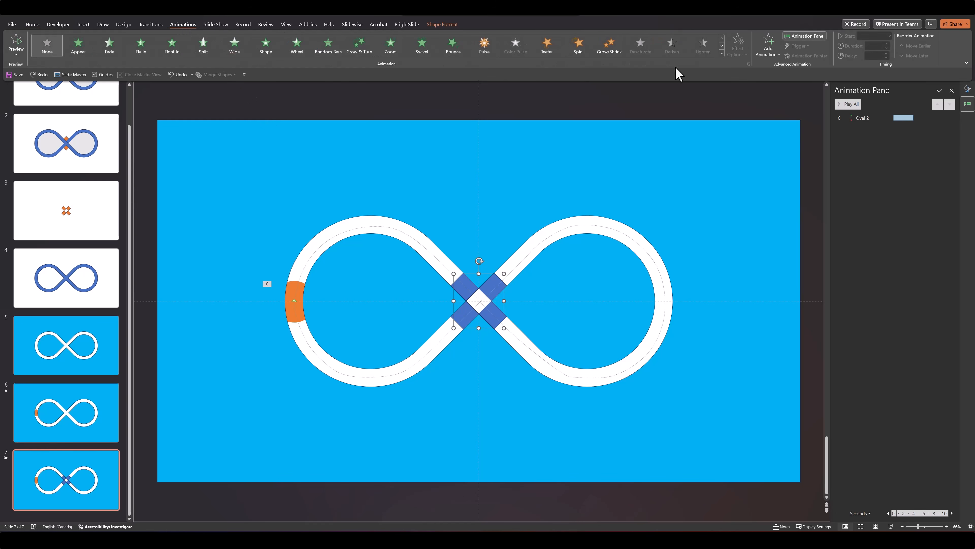
left_click(766, 54)
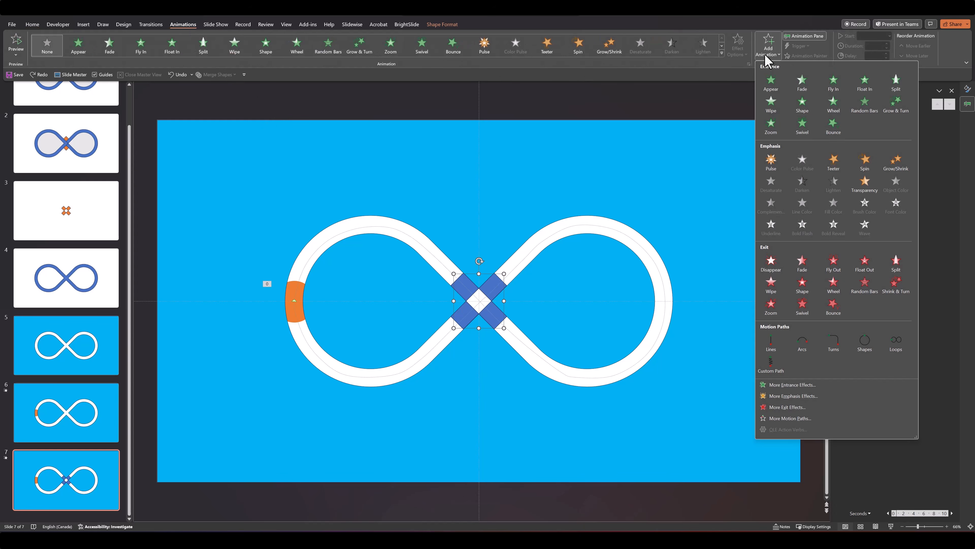
left_click(771, 265)
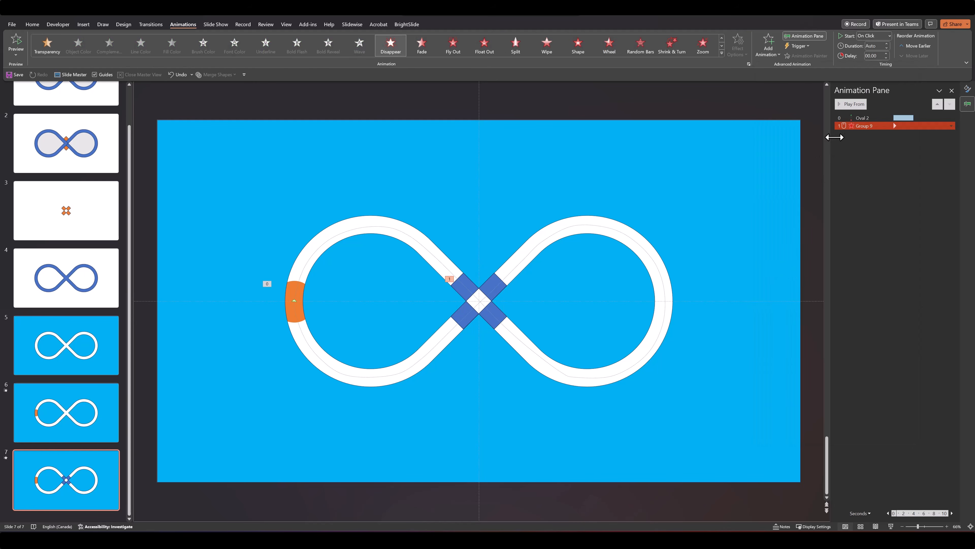
left_click(951, 125)
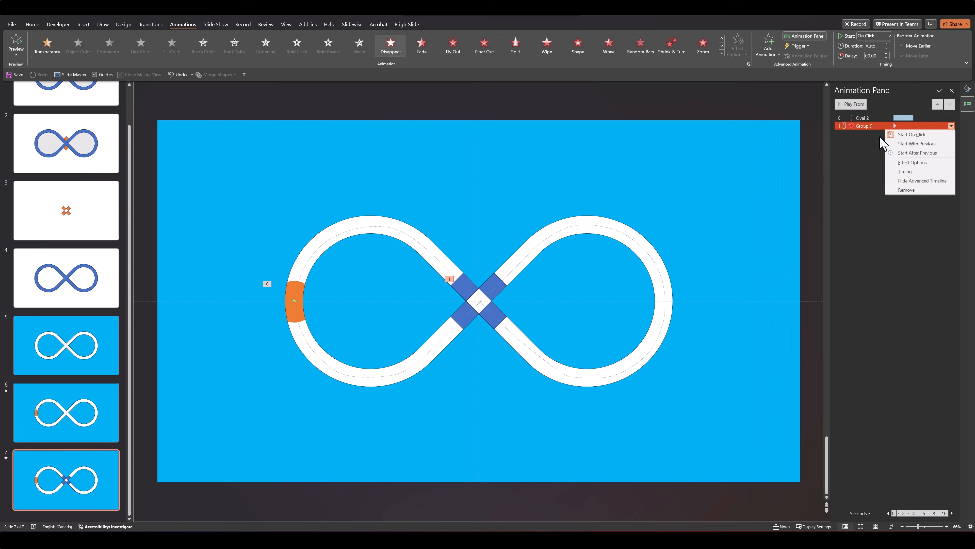
left_click(900, 148)
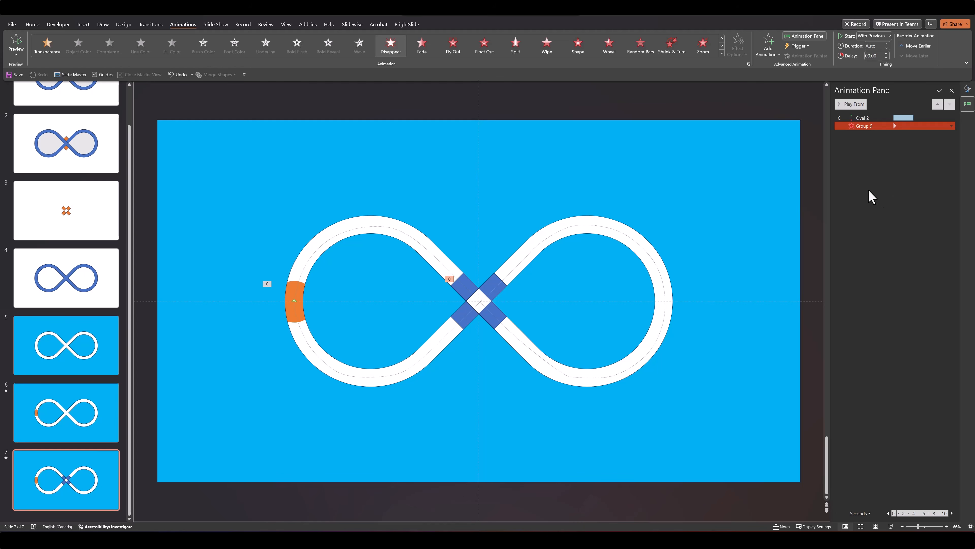
Add an Appear entrance to the group of upper-left and lower-right pieces, starting With Previous after a 2-second delay, and preview the slide
left_click(768, 52)
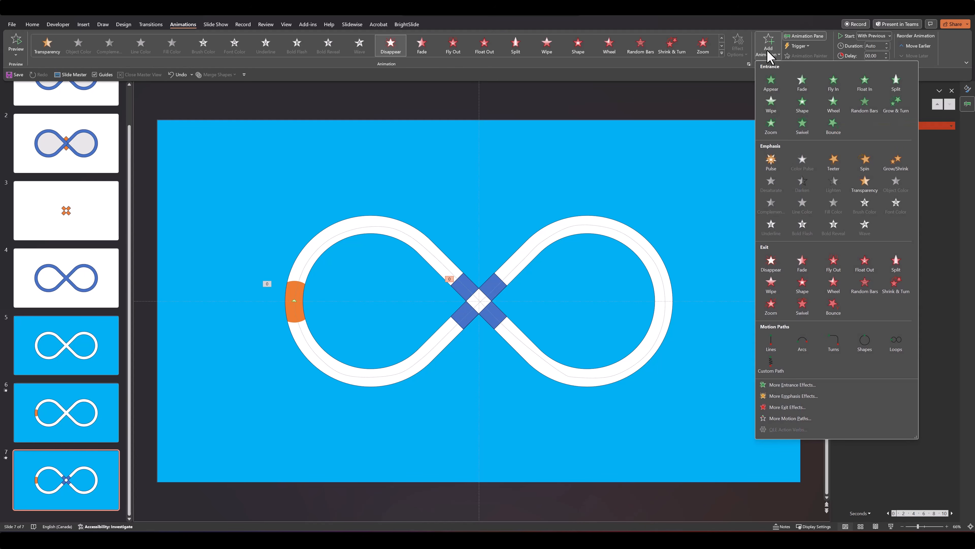
left_click(768, 82)
left_click(863, 133)
left_click(951, 133)
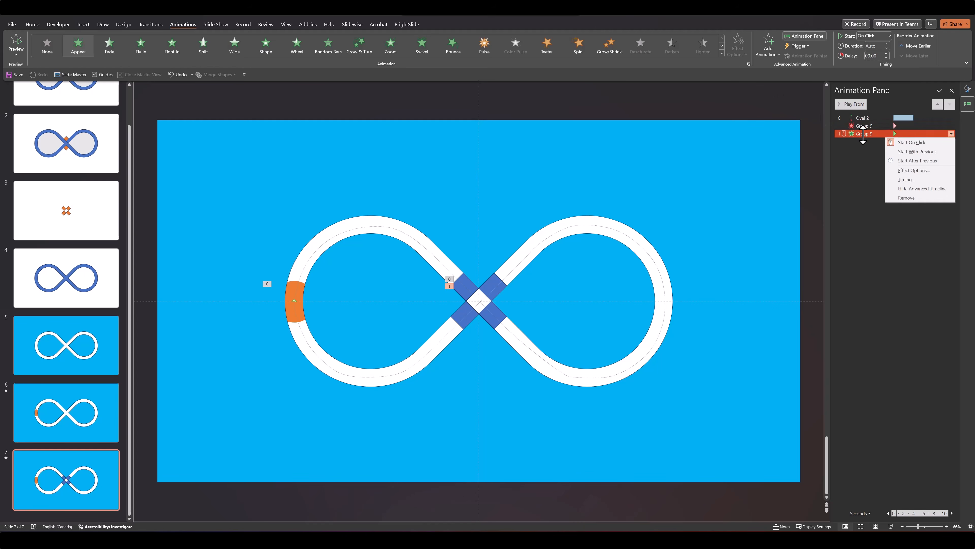
left_click(899, 156)
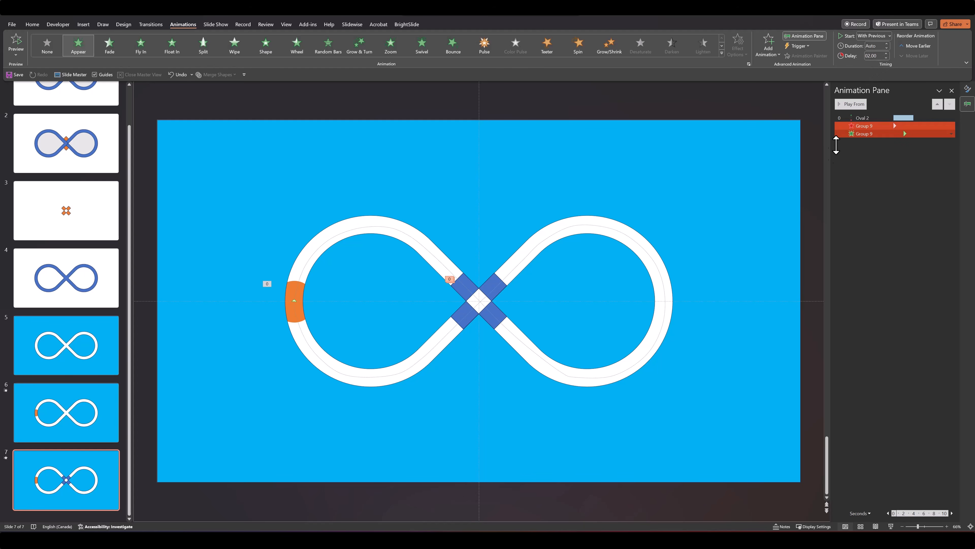
left_click(857, 184)
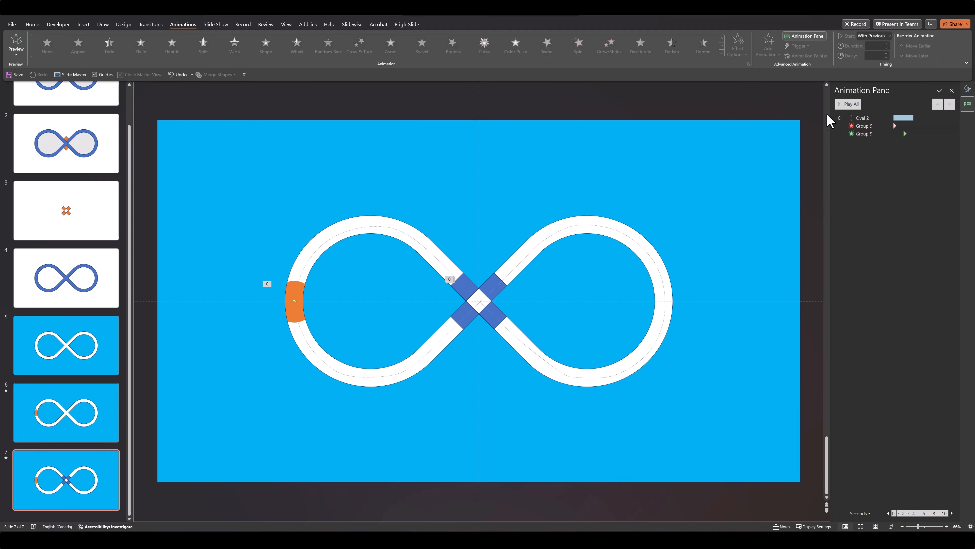
left_click(842, 109)
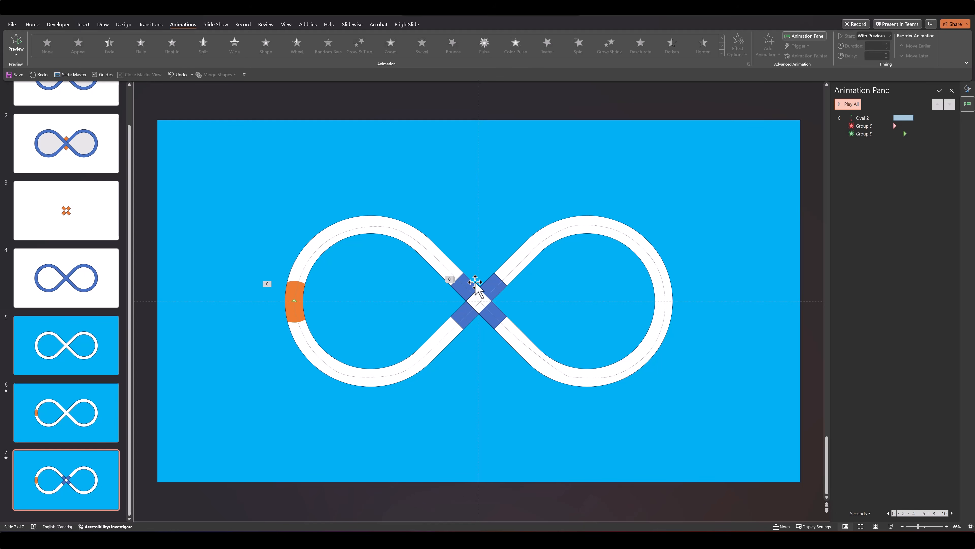
Add a Disappear exit to the group of lower-left and upper-right crossing pieces, starting With Previous with a 2-second delay
left_click(484, 286)
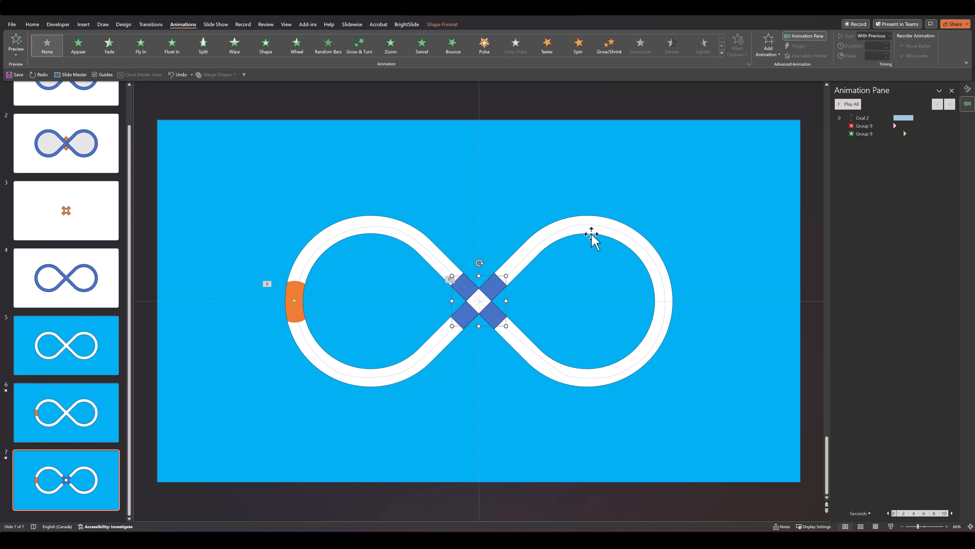
left_click(768, 46)
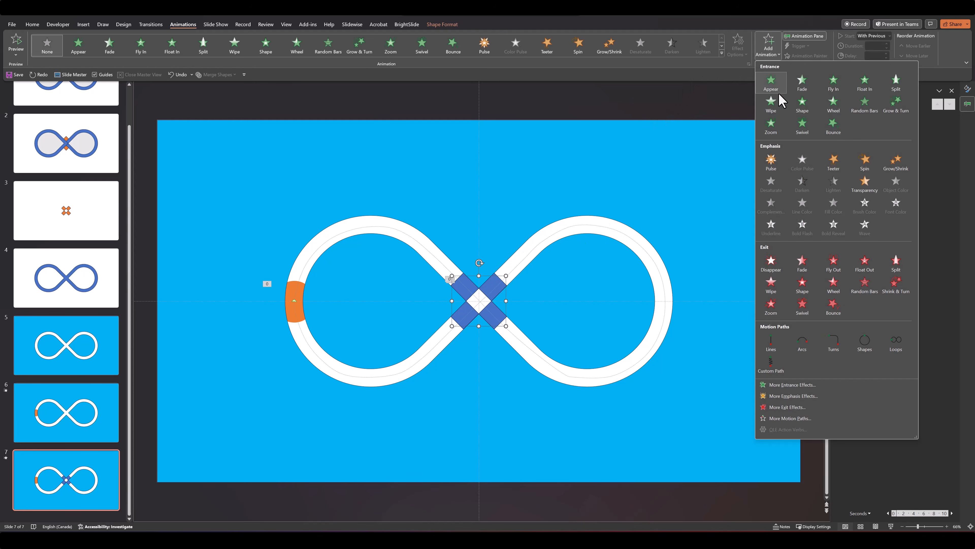
left_click(772, 263)
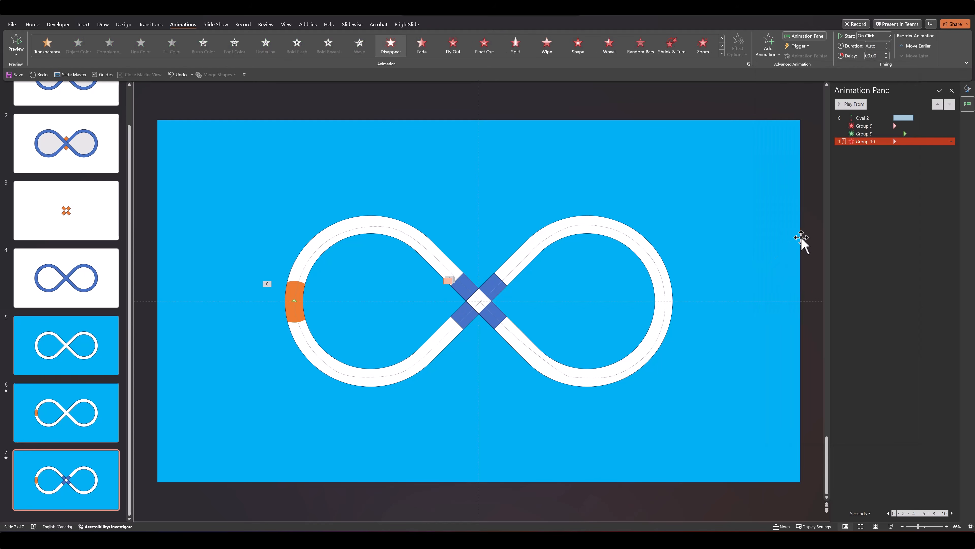
right_click(867, 142)
left_click(900, 158)
Add an Appear entrance to the lower-left and upper-right group, With Previous with a delay of about 5 seconds, and preview the sequence
left_click(765, 54)
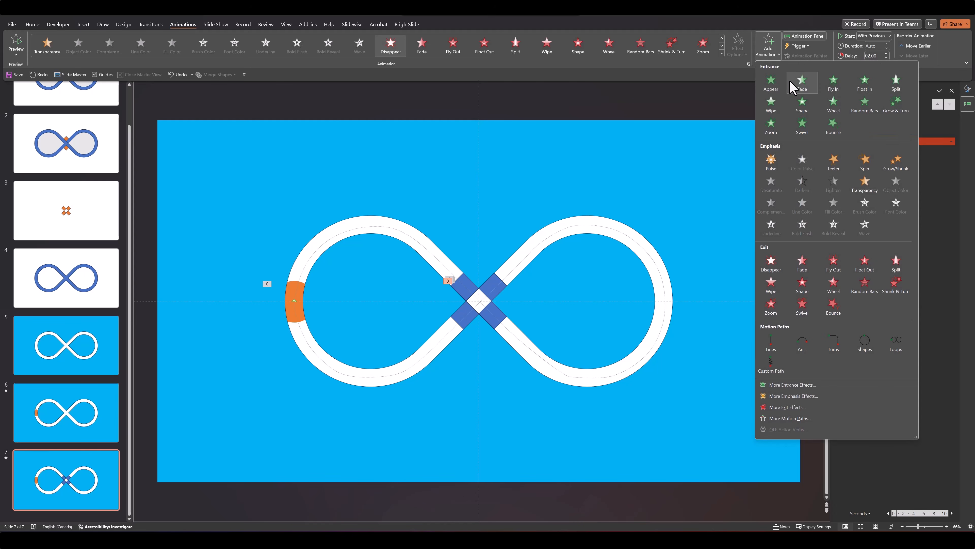
left_click(802, 82)
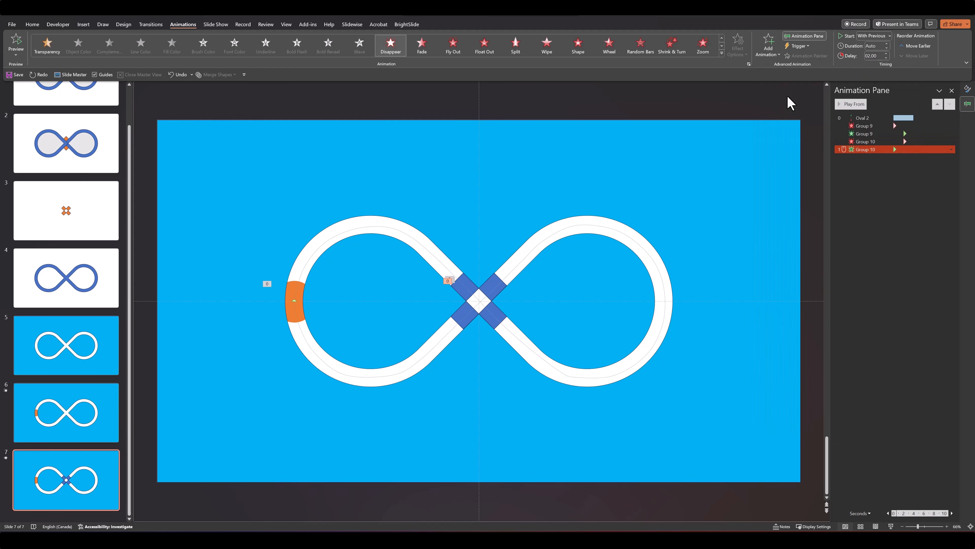
right_click(856, 149)
left_click(902, 169)
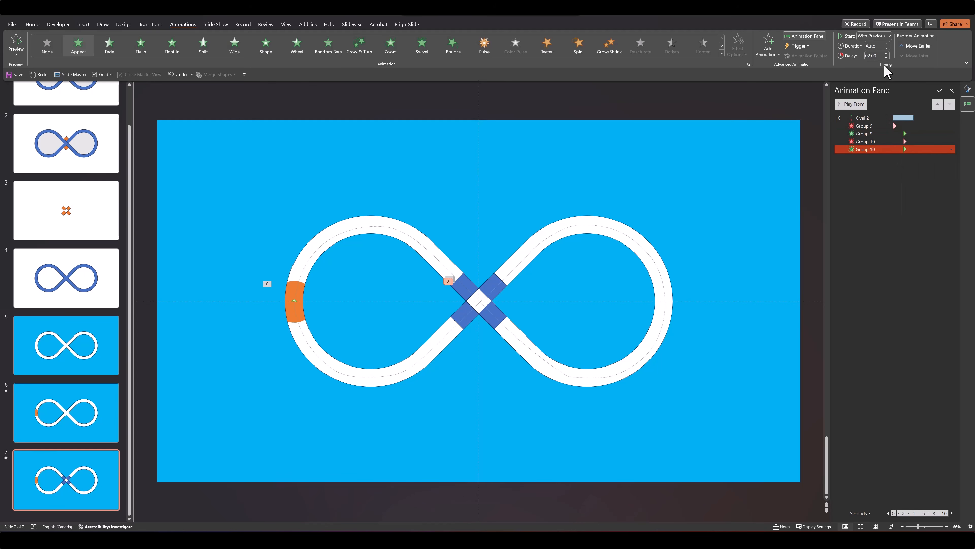
left_click(886, 53)
left_click(902, 189)
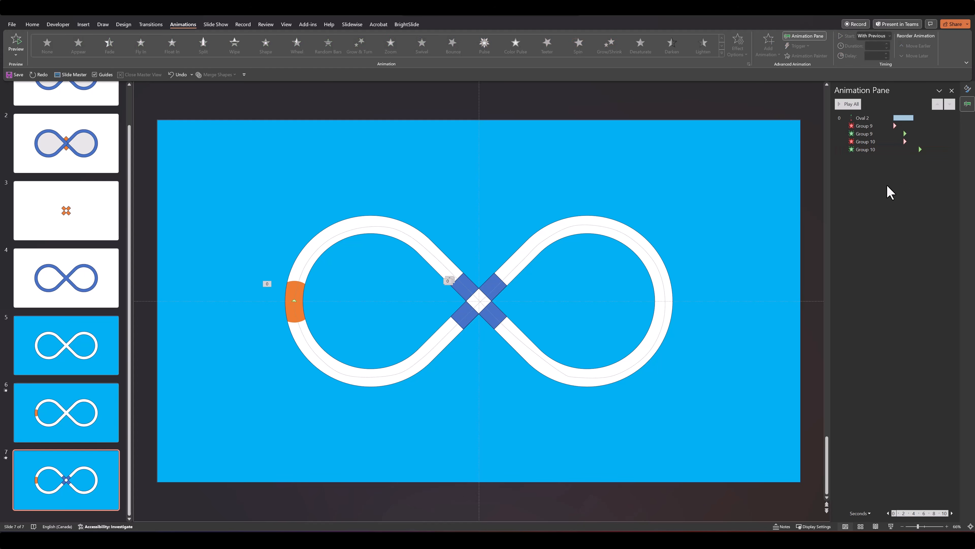
left_click(850, 105)
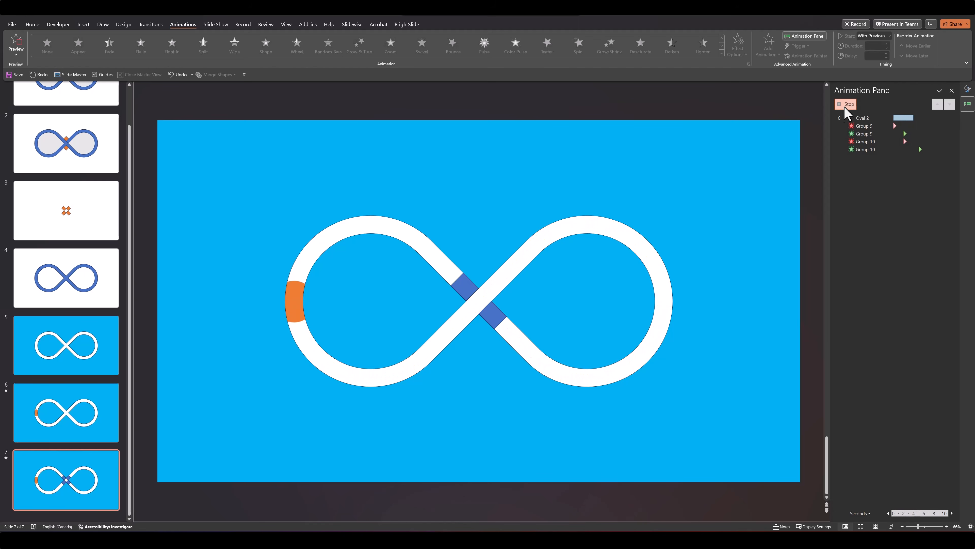
Set the outline and fill of both groups of crossing pieces to white
left_click(459, 294)
left_click(459, 315, "shift")
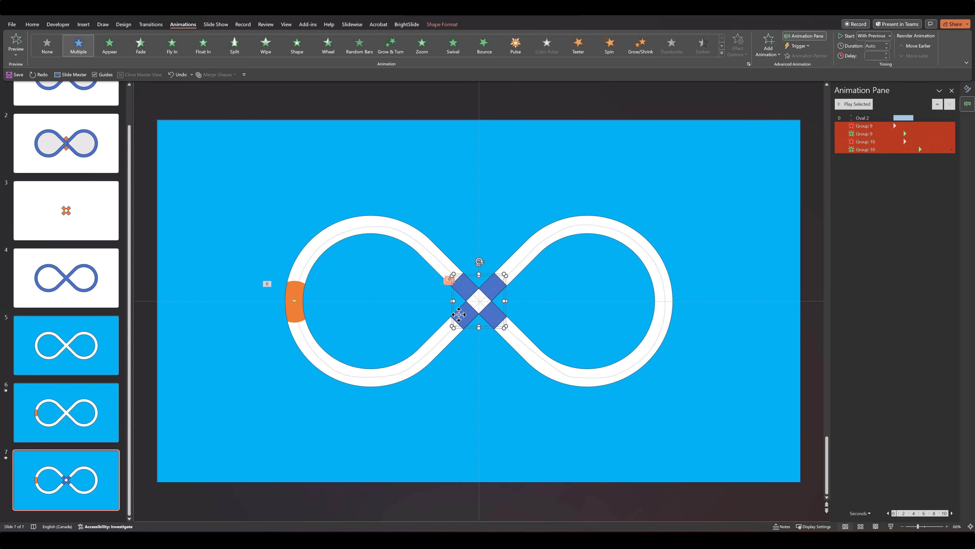
left_click(441, 25)
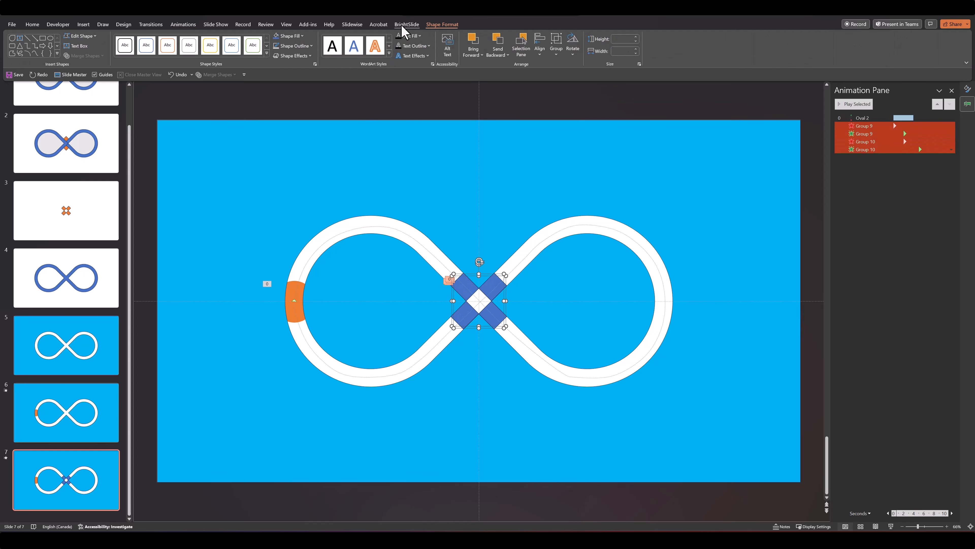
left_click(284, 47)
left_click(281, 73)
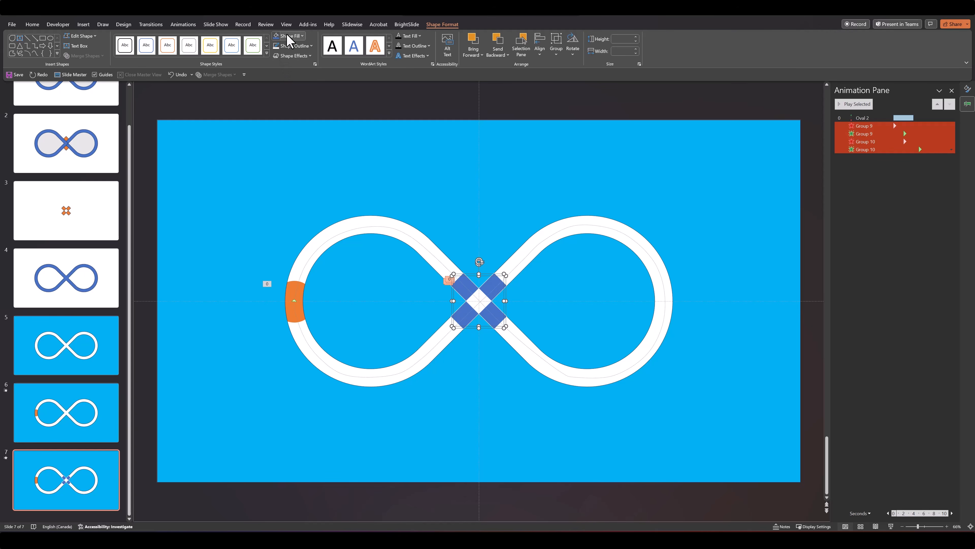
left_click(287, 36)
left_click(277, 56)
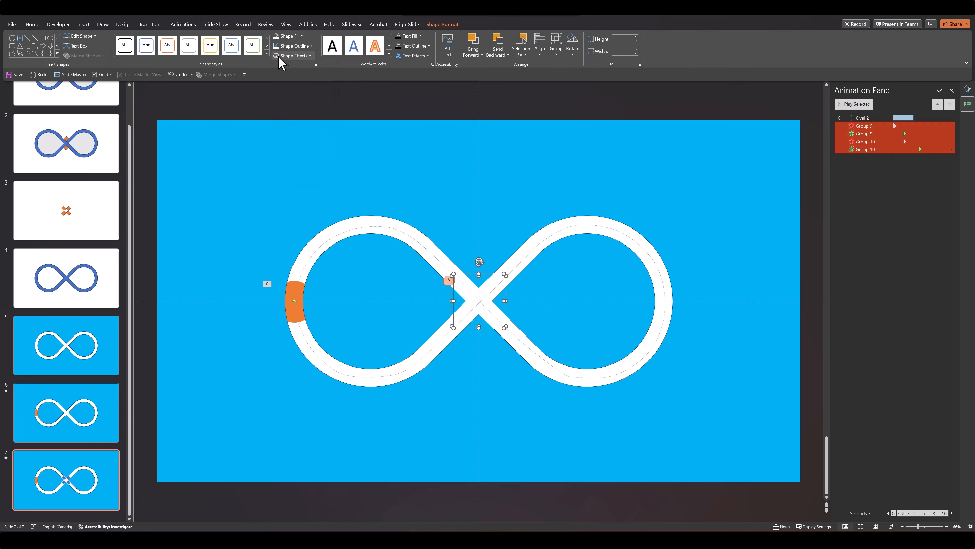
Bring the blue cut-out background shape to the front of slide 7
left_click(401, 109)
left_click(396, 146)
right_click(396, 146)
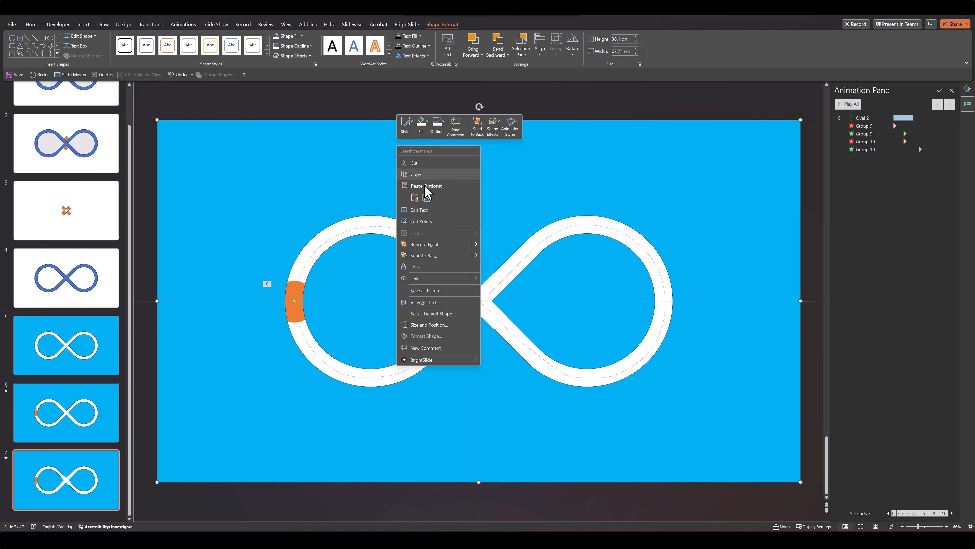
left_click(440, 245)
left_click(396, 110)
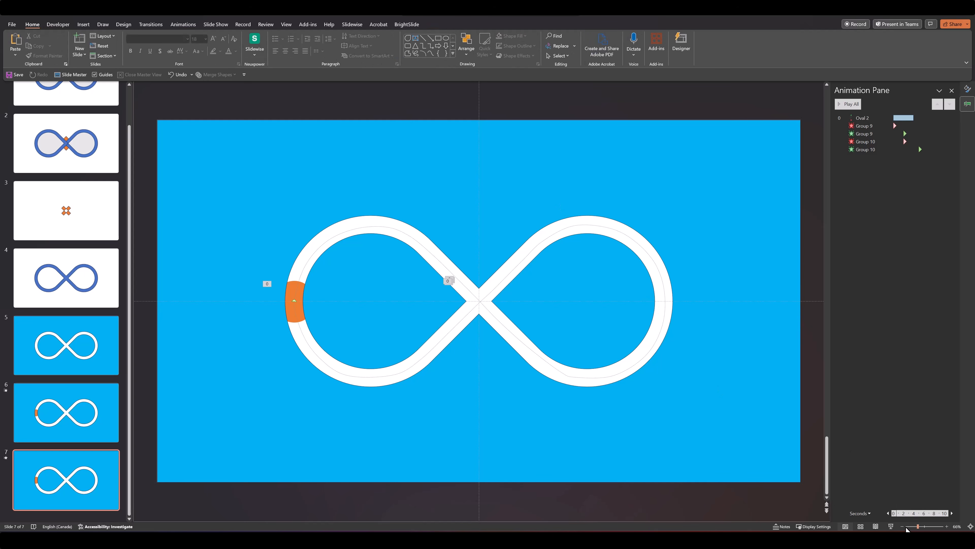
Play slide 7 as a slide show, exit it, and preview all its animations in the editor
left_click(891, 526)
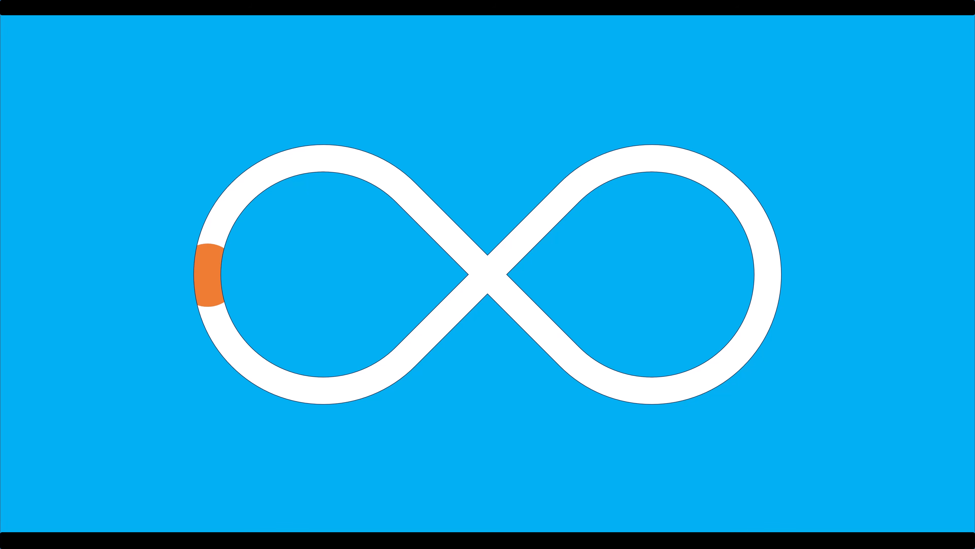
key("Escape")
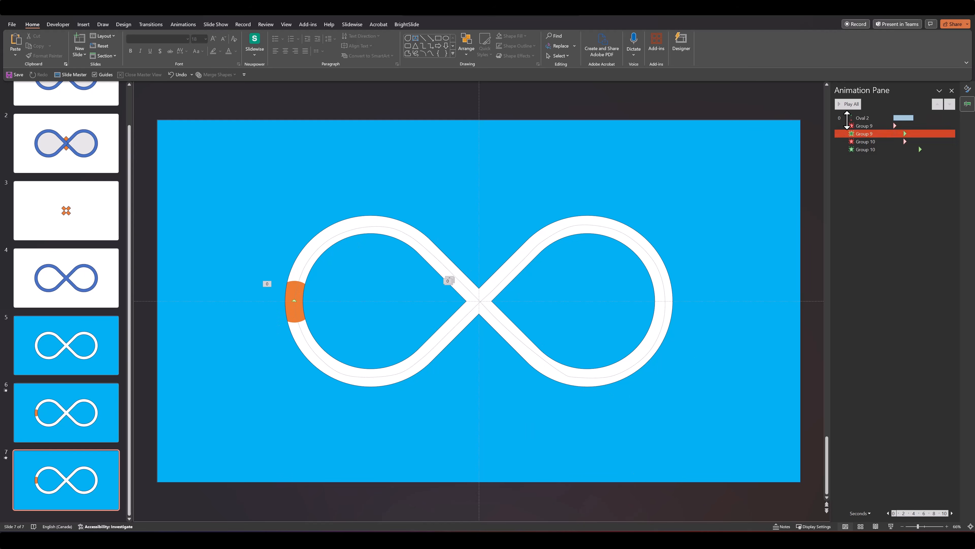
left_click(851, 108)
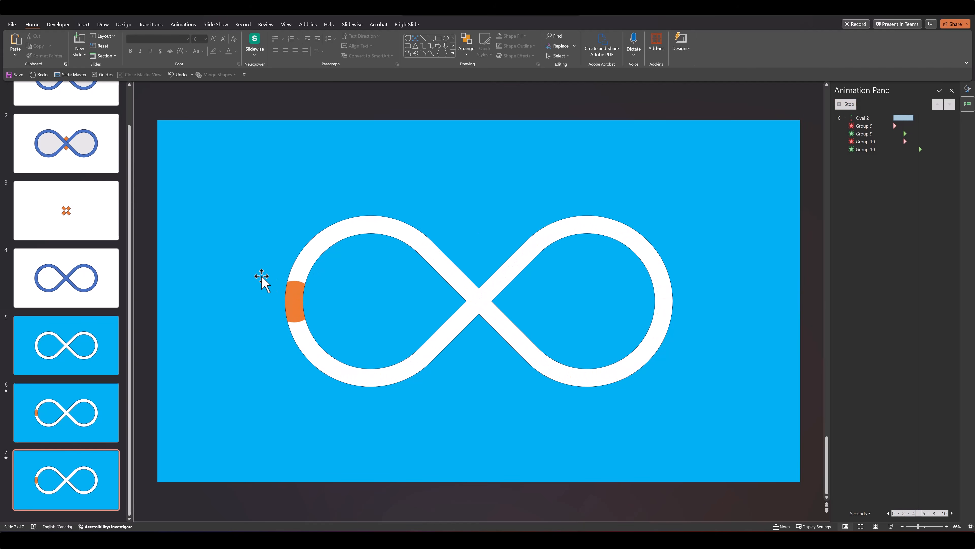
Bring the orange circle in front of the blue background and paste three copies of it with its motion path
left_click_drag(143, 262, 364, 360)
right_click(313, 324)
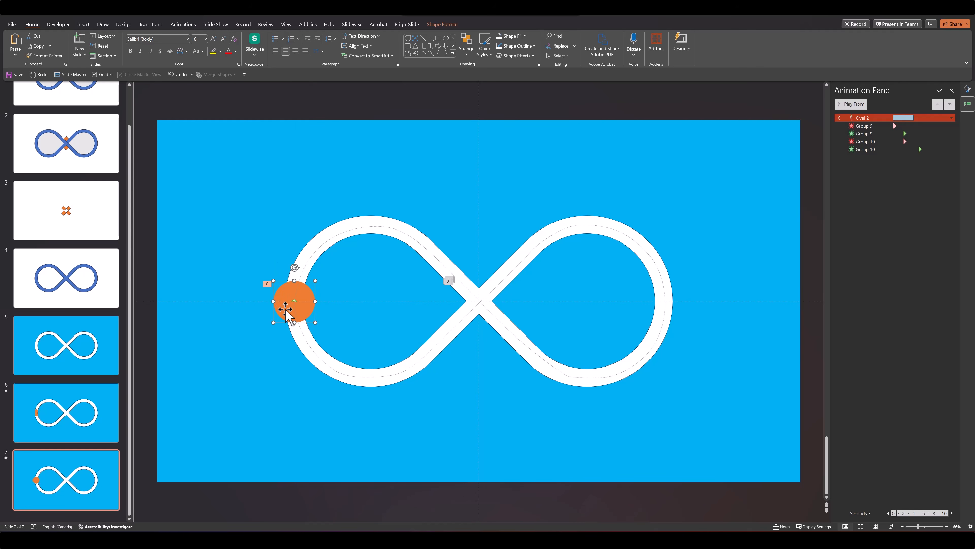
key("ctrl+v")
key("ctrl+v")
key("ctrl+v")
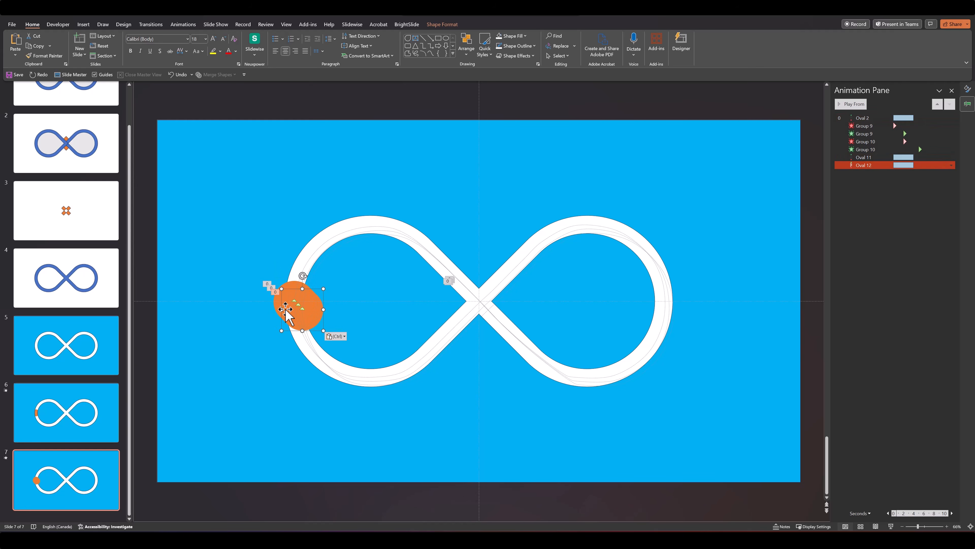
Align all four orange circles by their left and top edges so they stack exactly on each other
left_click_drag(147, 256, 356, 347)
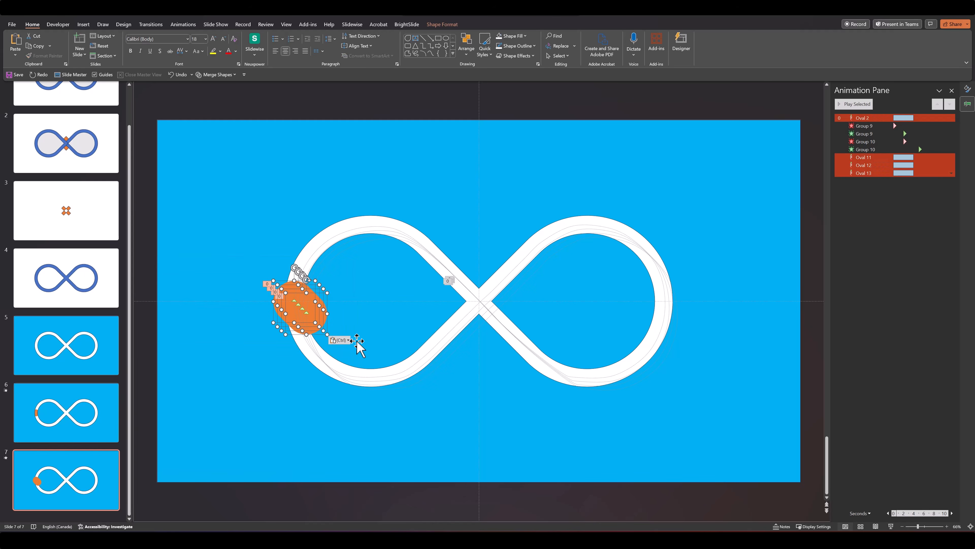
left_click(408, 25)
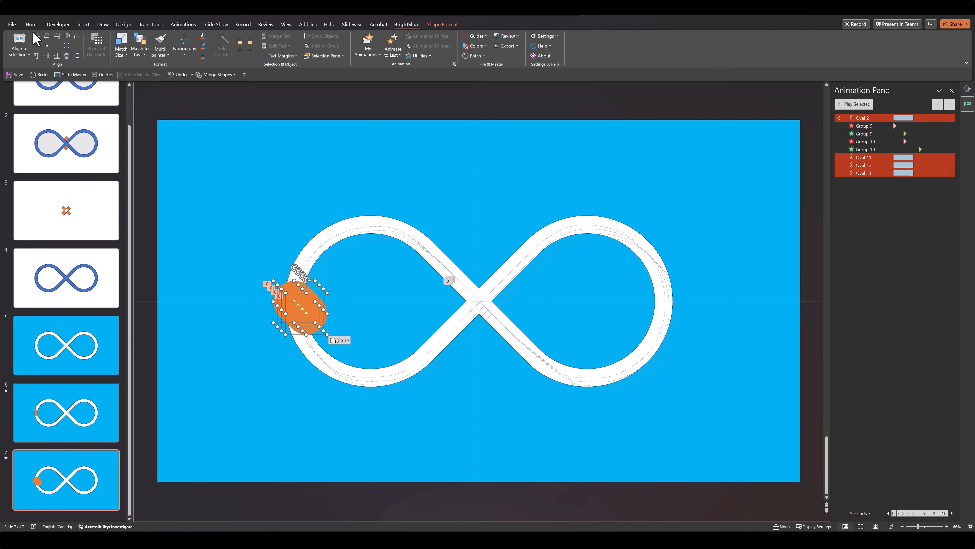
left_click(38, 36)
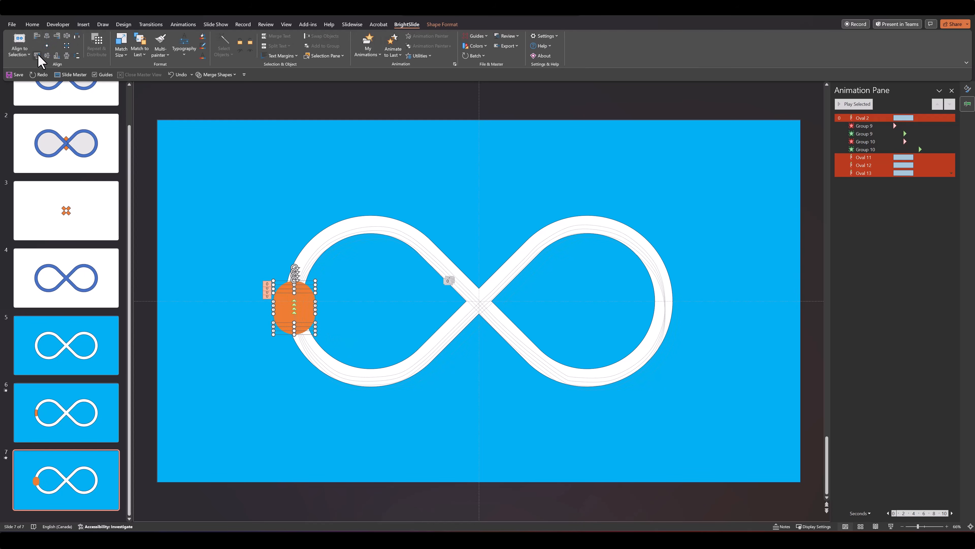
left_click(37, 55)
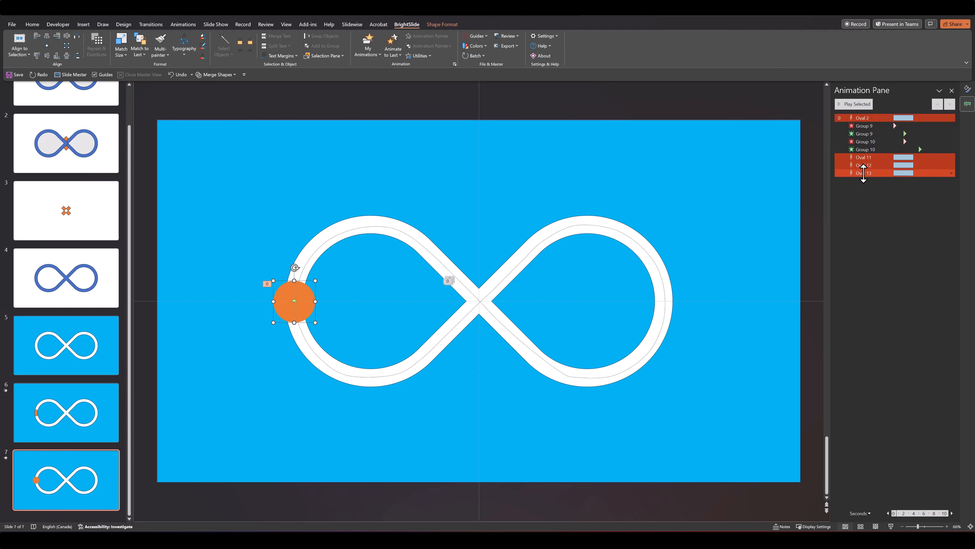
left_click(864, 203)
Move the animations of Oval 11, Oval 12 and Oval 13 directly after Oval 2 in the animation order
left_click(858, 158)
left_click(866, 173, "shift")
left_click_drag(869, 167, 874, 129)
Stagger the three copied circles' motion paths with increasing delays, from 0.10 seconds for Oval 11 to 0.30 seconds for Oval 13
left_click(879, 125)
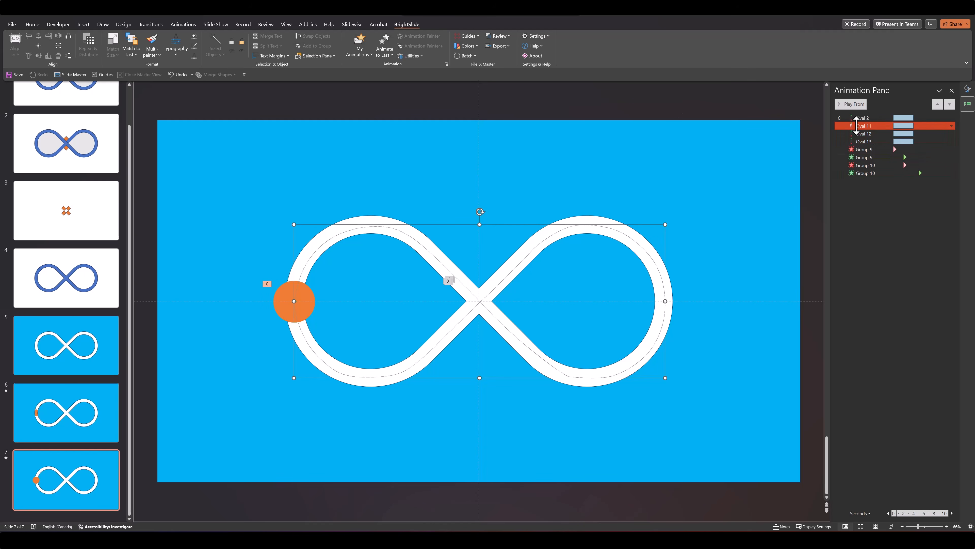
left_click(183, 24)
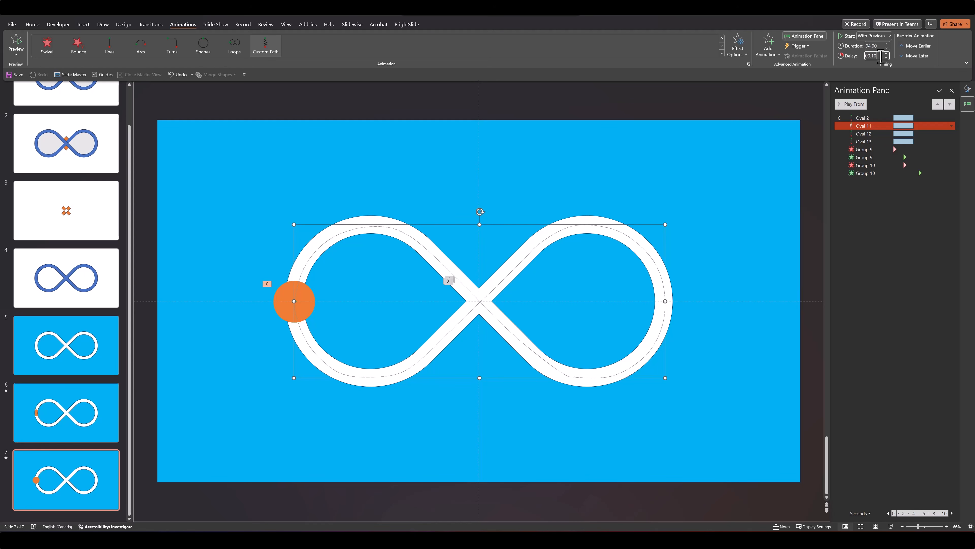
left_click(864, 133)
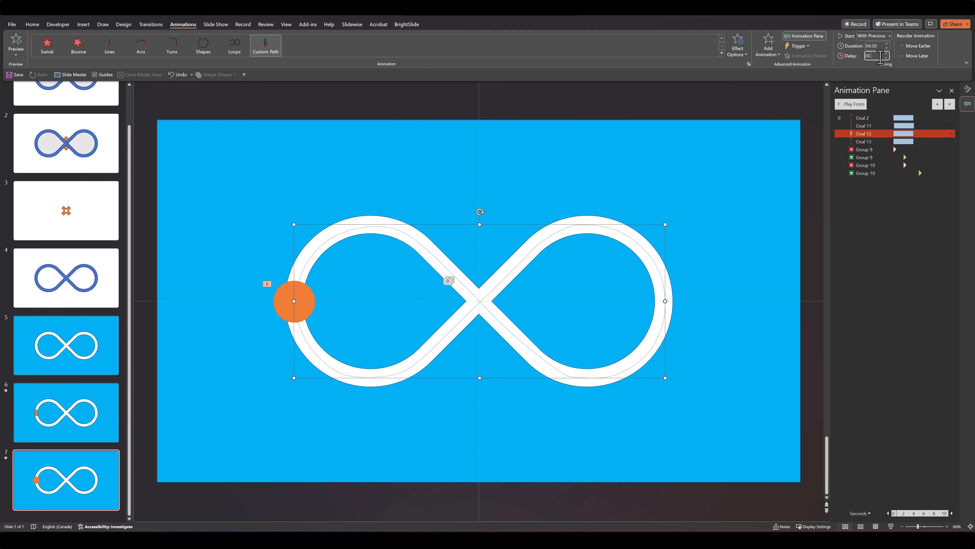
left_click(871, 140)
left_click(881, 55)
key("BackSpace")
key("BackSpace")
type("3")
left_click(894, 218)
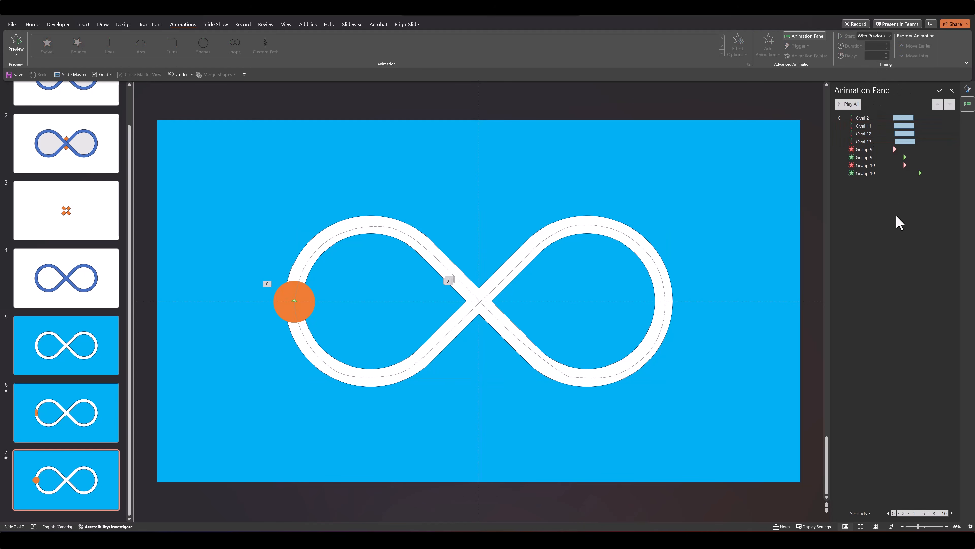
Set the delay of Group 9's Disappear animation to 0.30 seconds
left_click(872, 149)
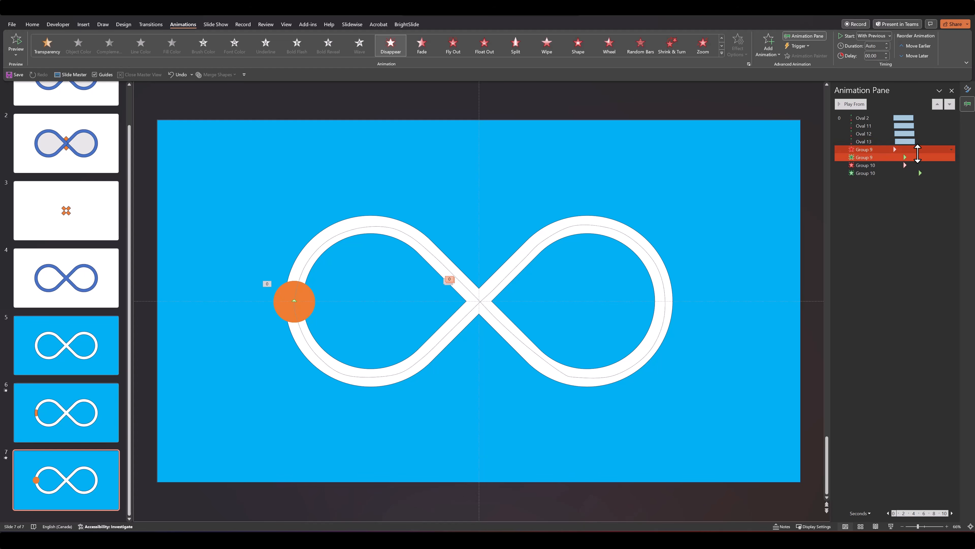
right_click(884, 149)
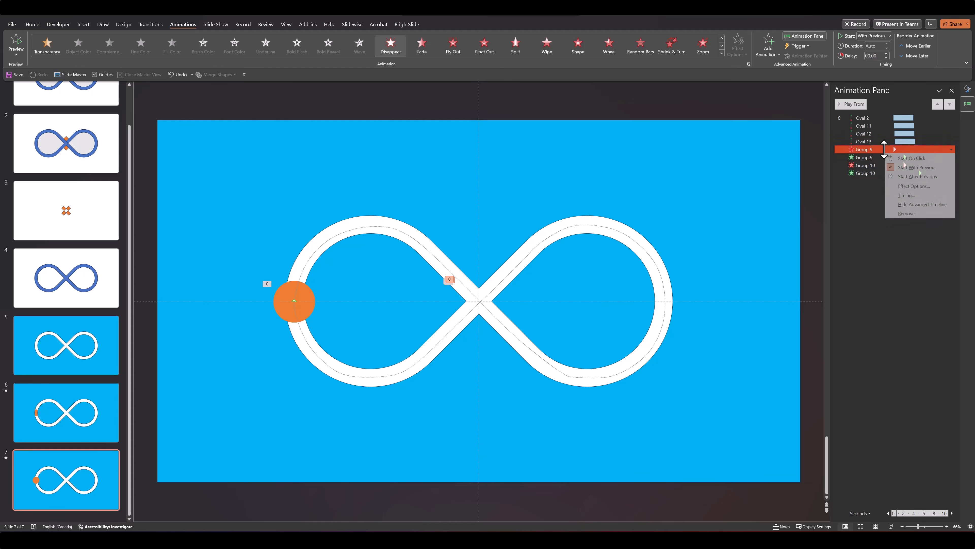
left_click(897, 167)
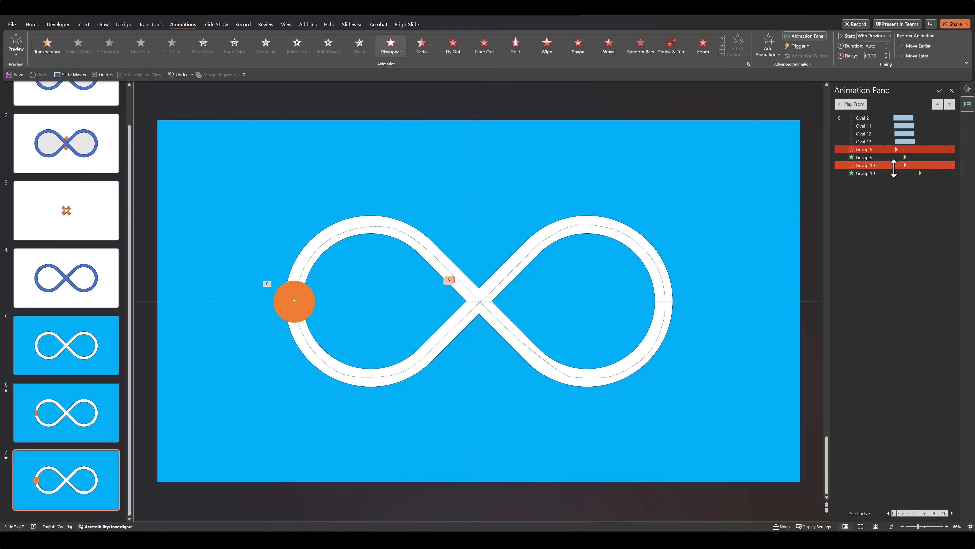
Bring the blue cut-out shape to the front so it masks the orange circles, and preview all the slide's animations
left_click(874, 236)
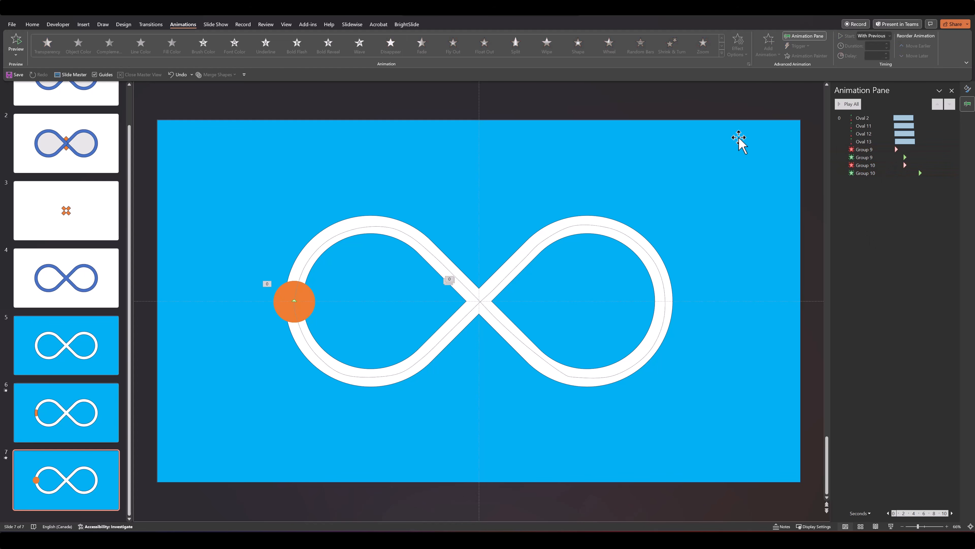
left_click(381, 146)
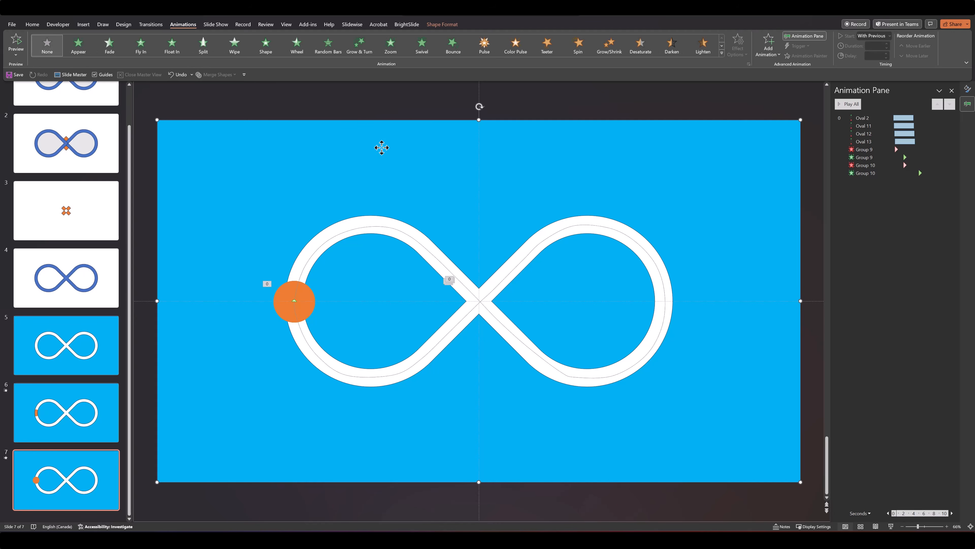
right_click(382, 147)
left_click(409, 247)
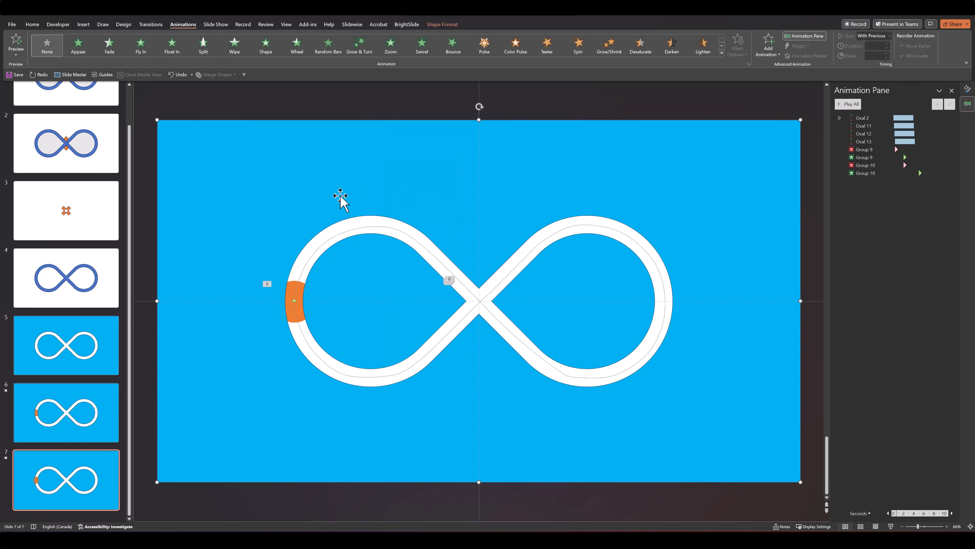
left_click(391, 113)
left_click(841, 104)
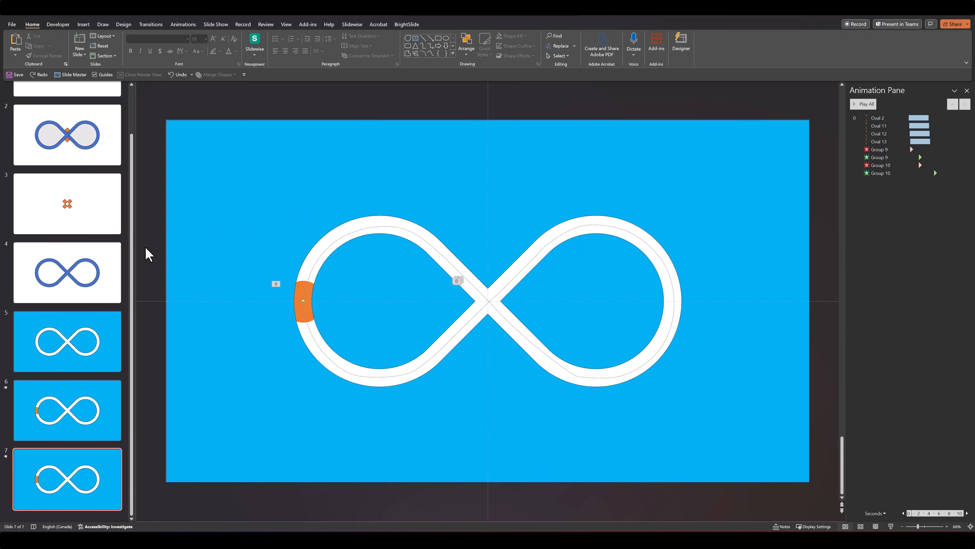
Send the four stacked orange circles to the back of the slide's layer order
left_click_drag(147, 246, 368, 363)
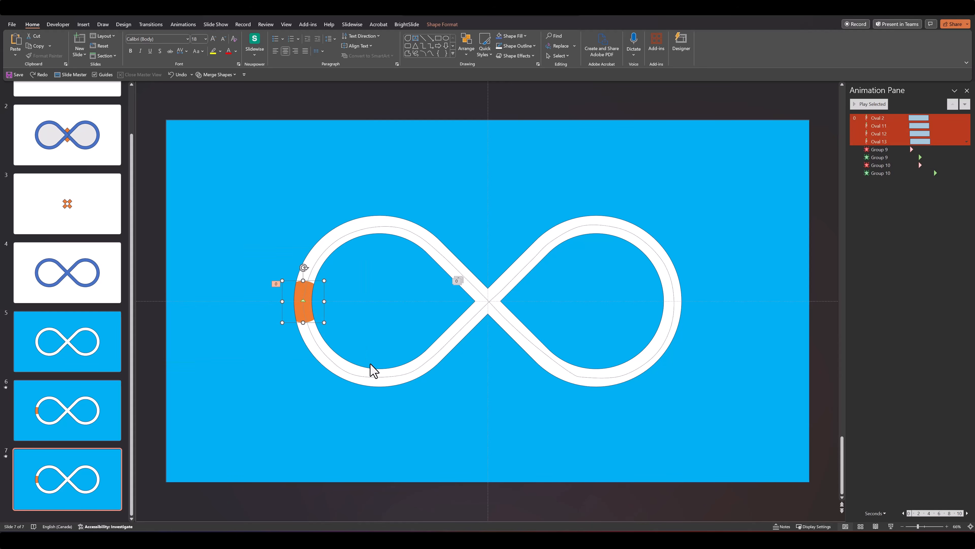
right_click(324, 325)
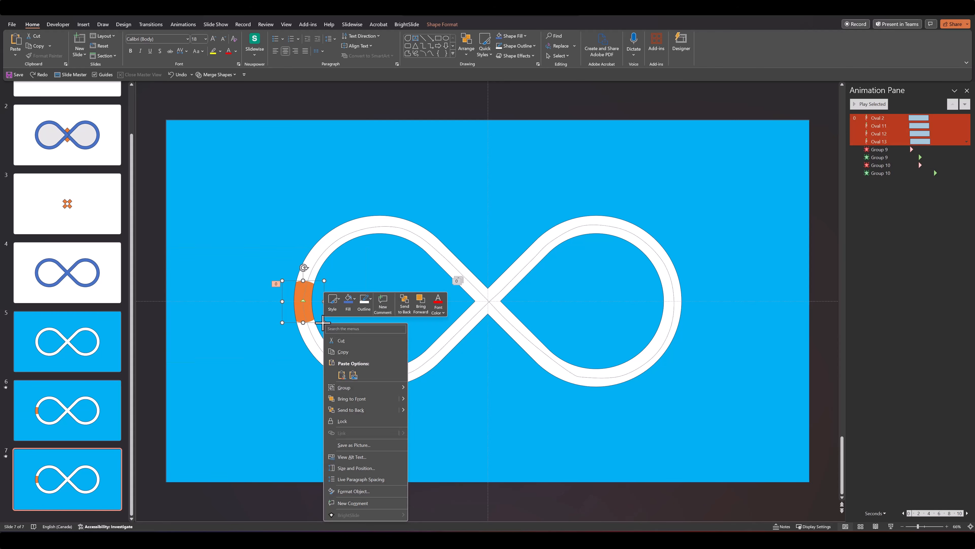
left_click(354, 410)
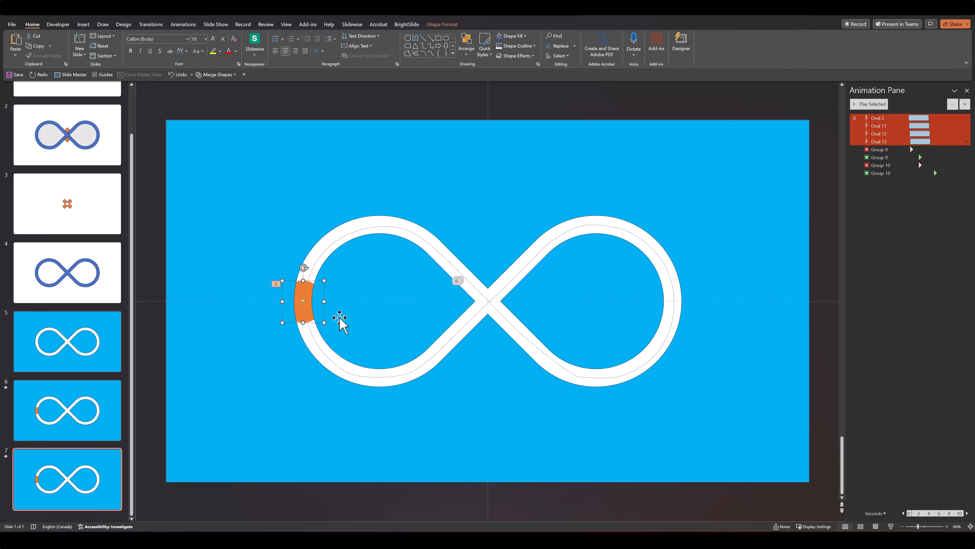
left_click(594, 111)
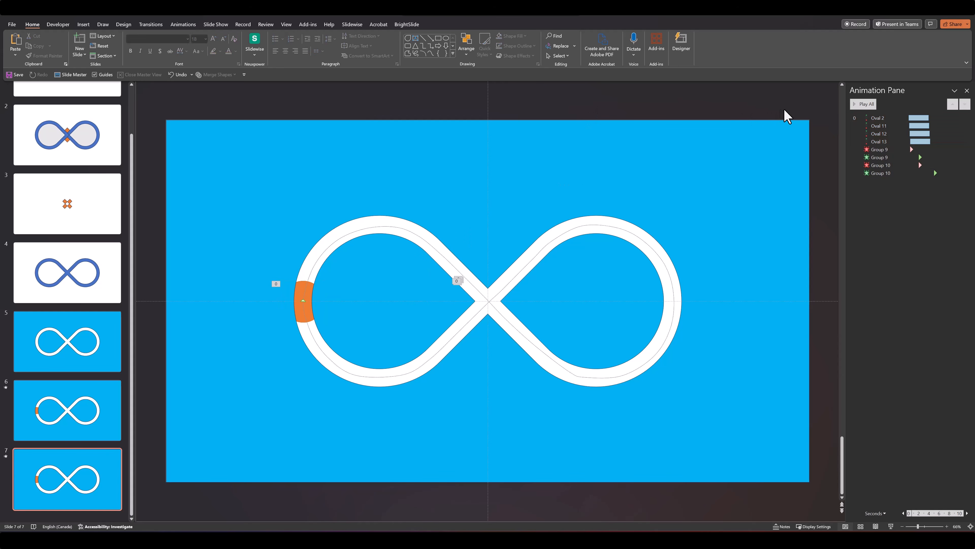
Preview all animations on slide 7, both in the editor and as a slide show, and return to editing
left_click(871, 104)
left_click(891, 526)
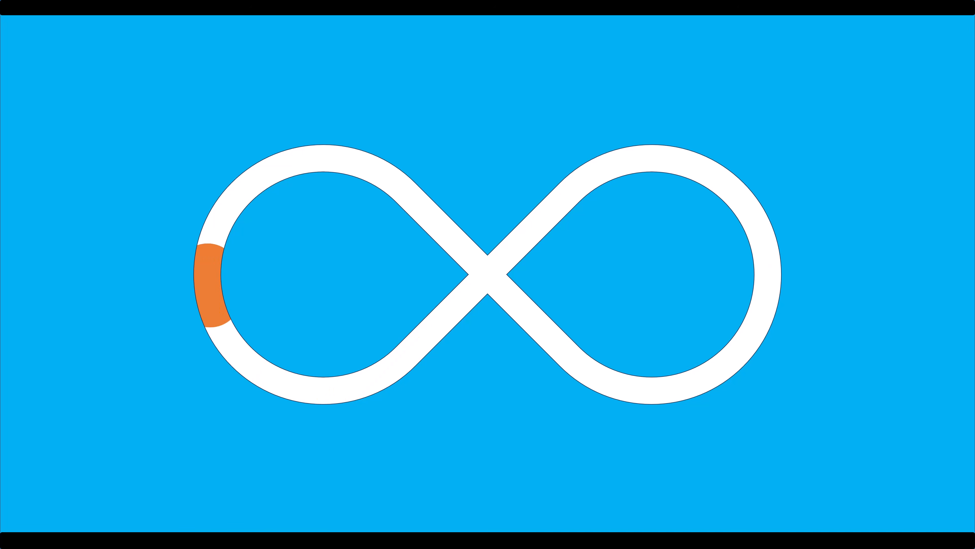
key("Escape")
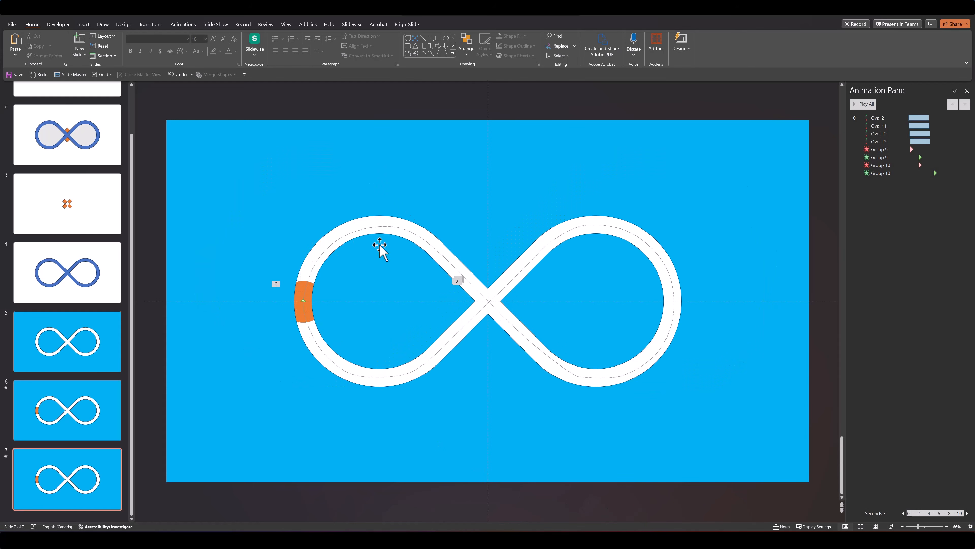
left_click(869, 147)
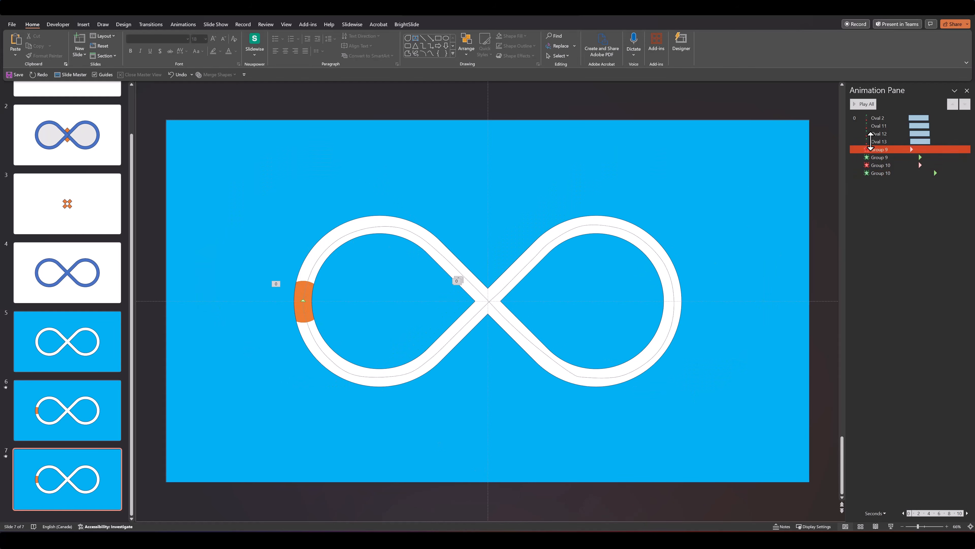
left_click(885, 117)
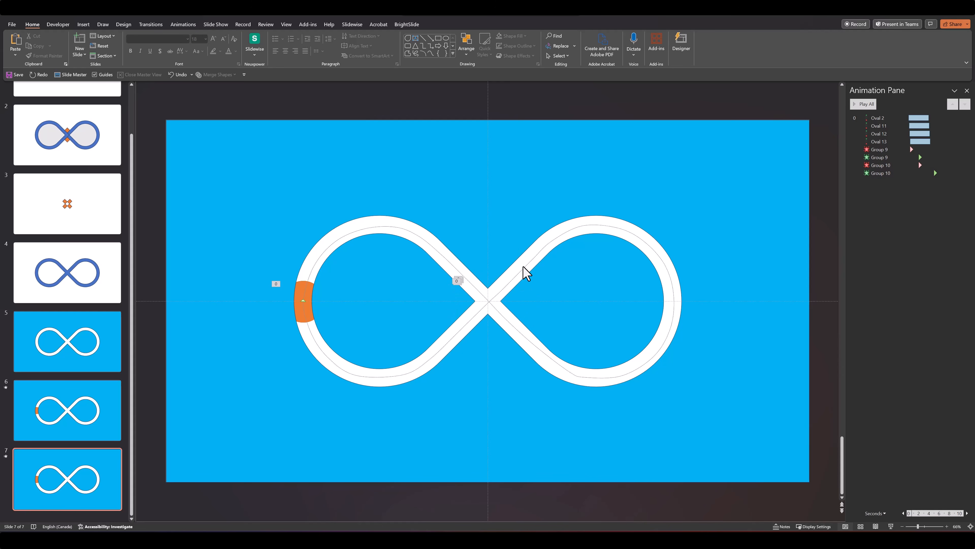
left_click(480, 290)
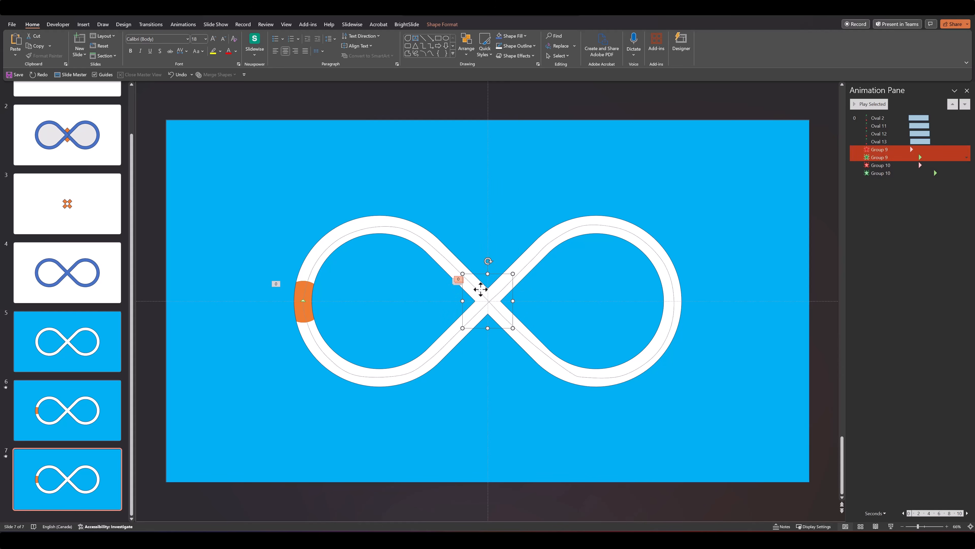
left_click(148, 284)
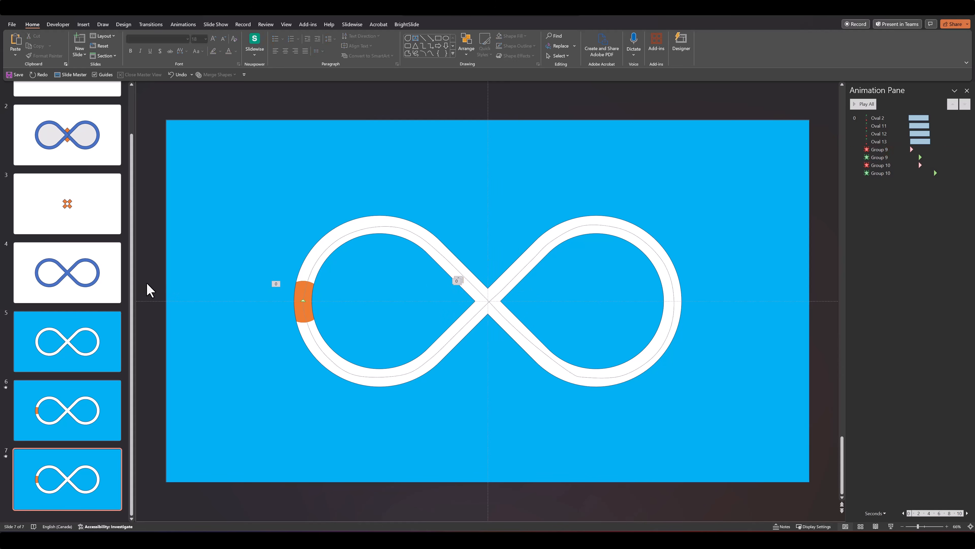
left_click(180, 270)
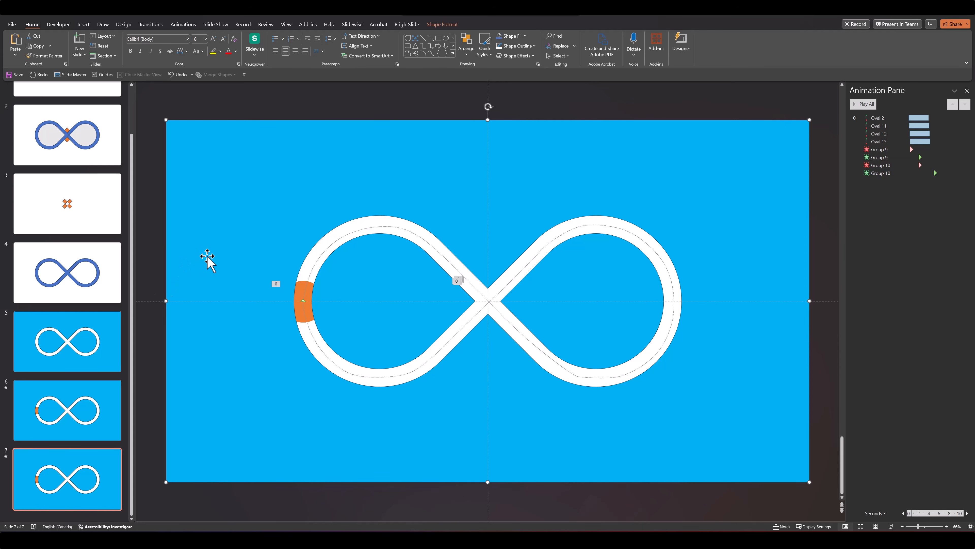
Duplicate slide 7, the finished infinity loop slide with the staggered circles
right_click(65, 440)
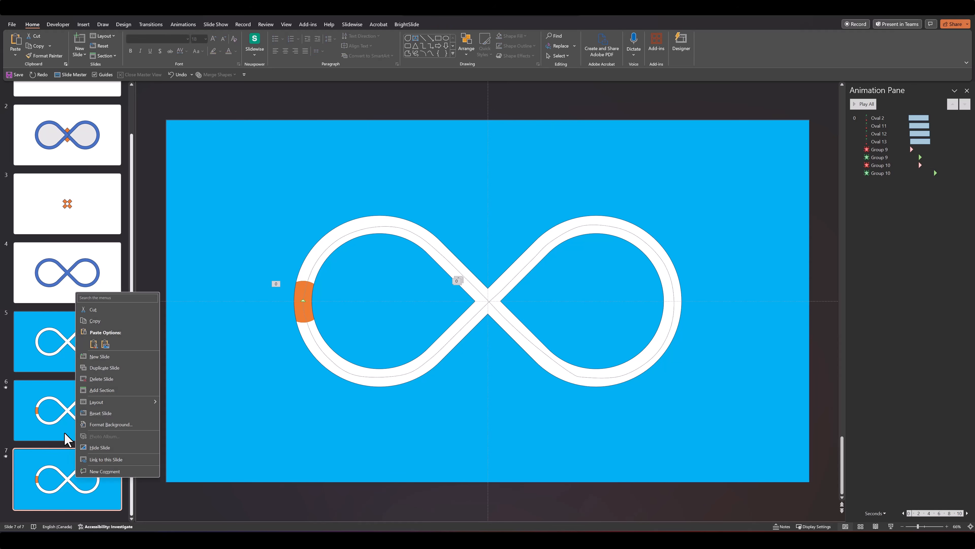
left_click(103, 368)
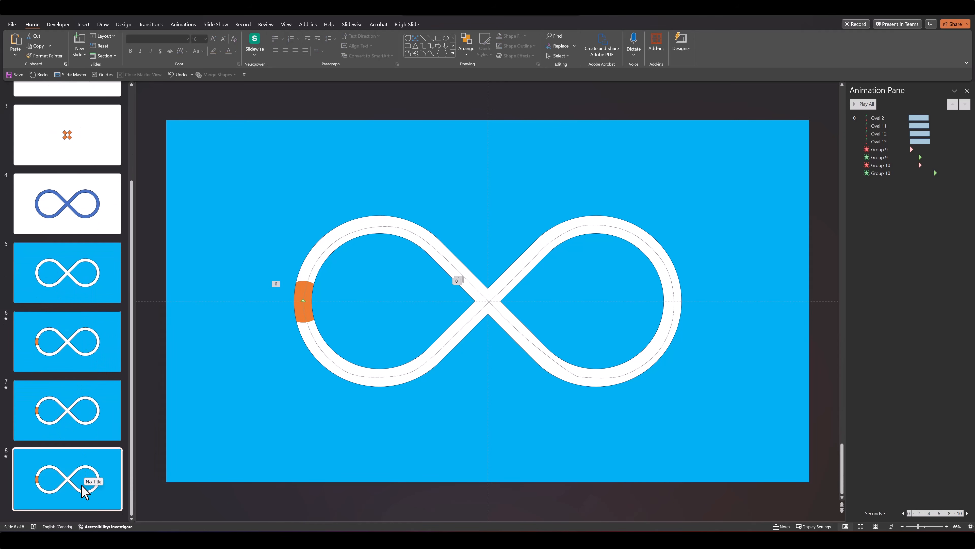
left_click(220, 476)
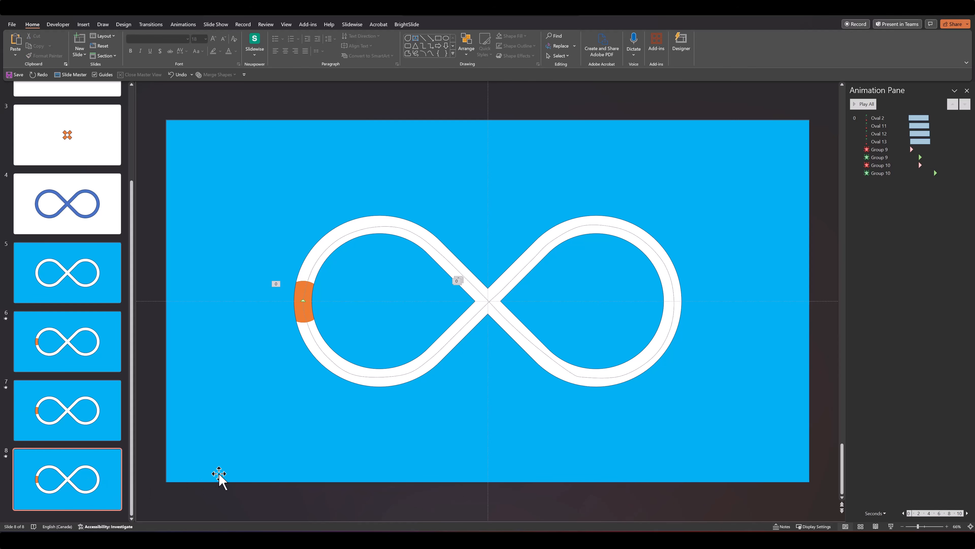